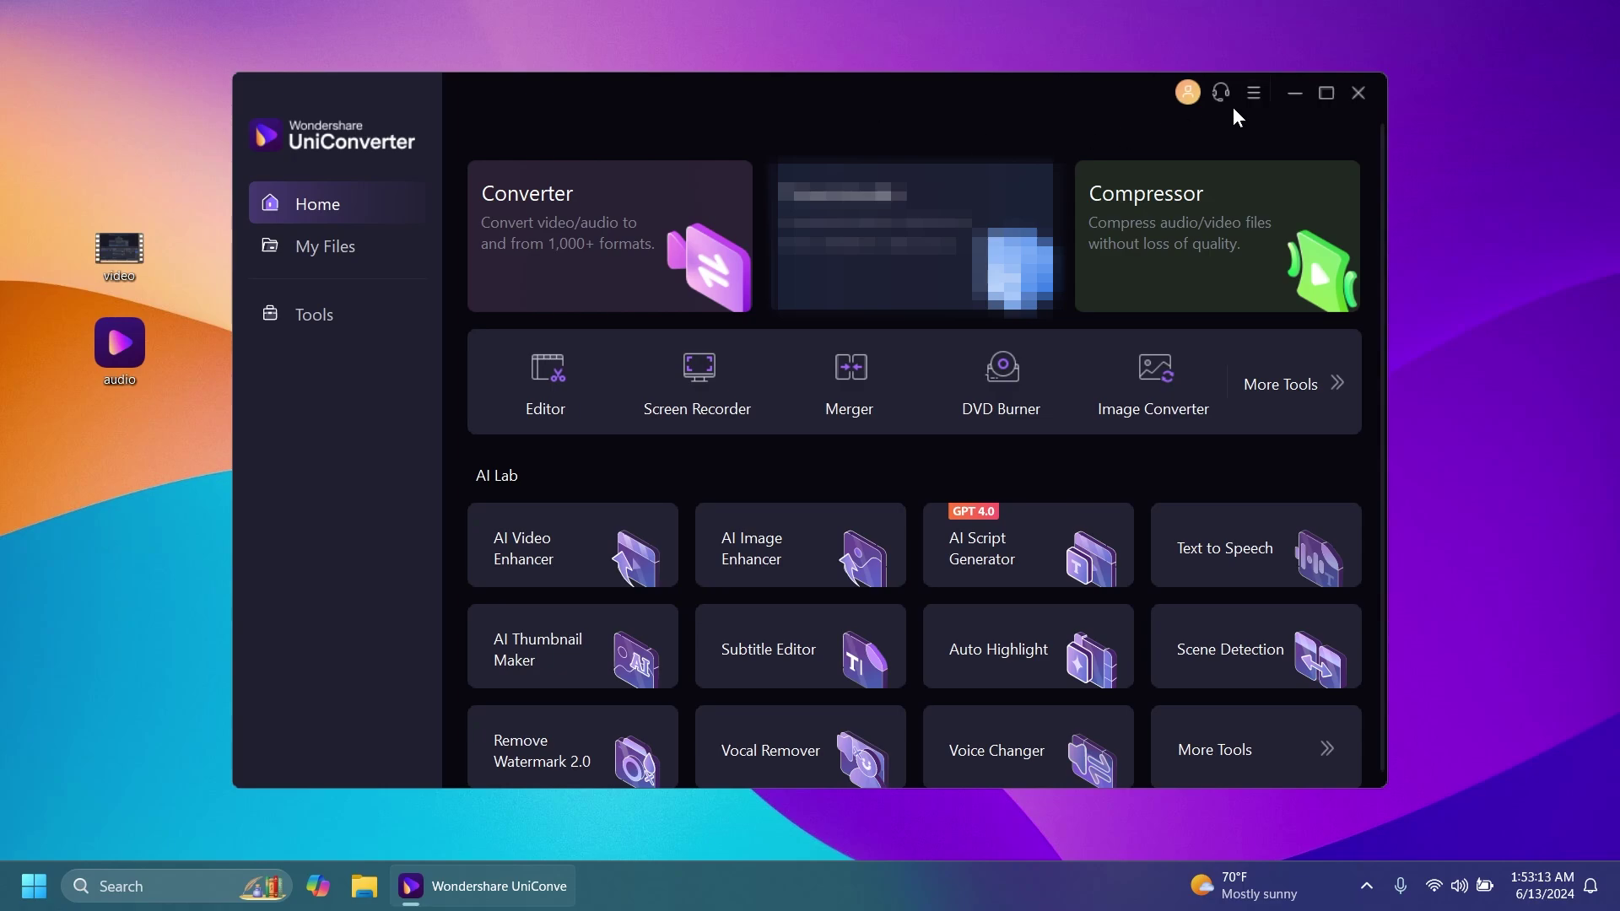
Toggle the app to the light theme and back to dark, then view all AI tools
click(1254, 92)
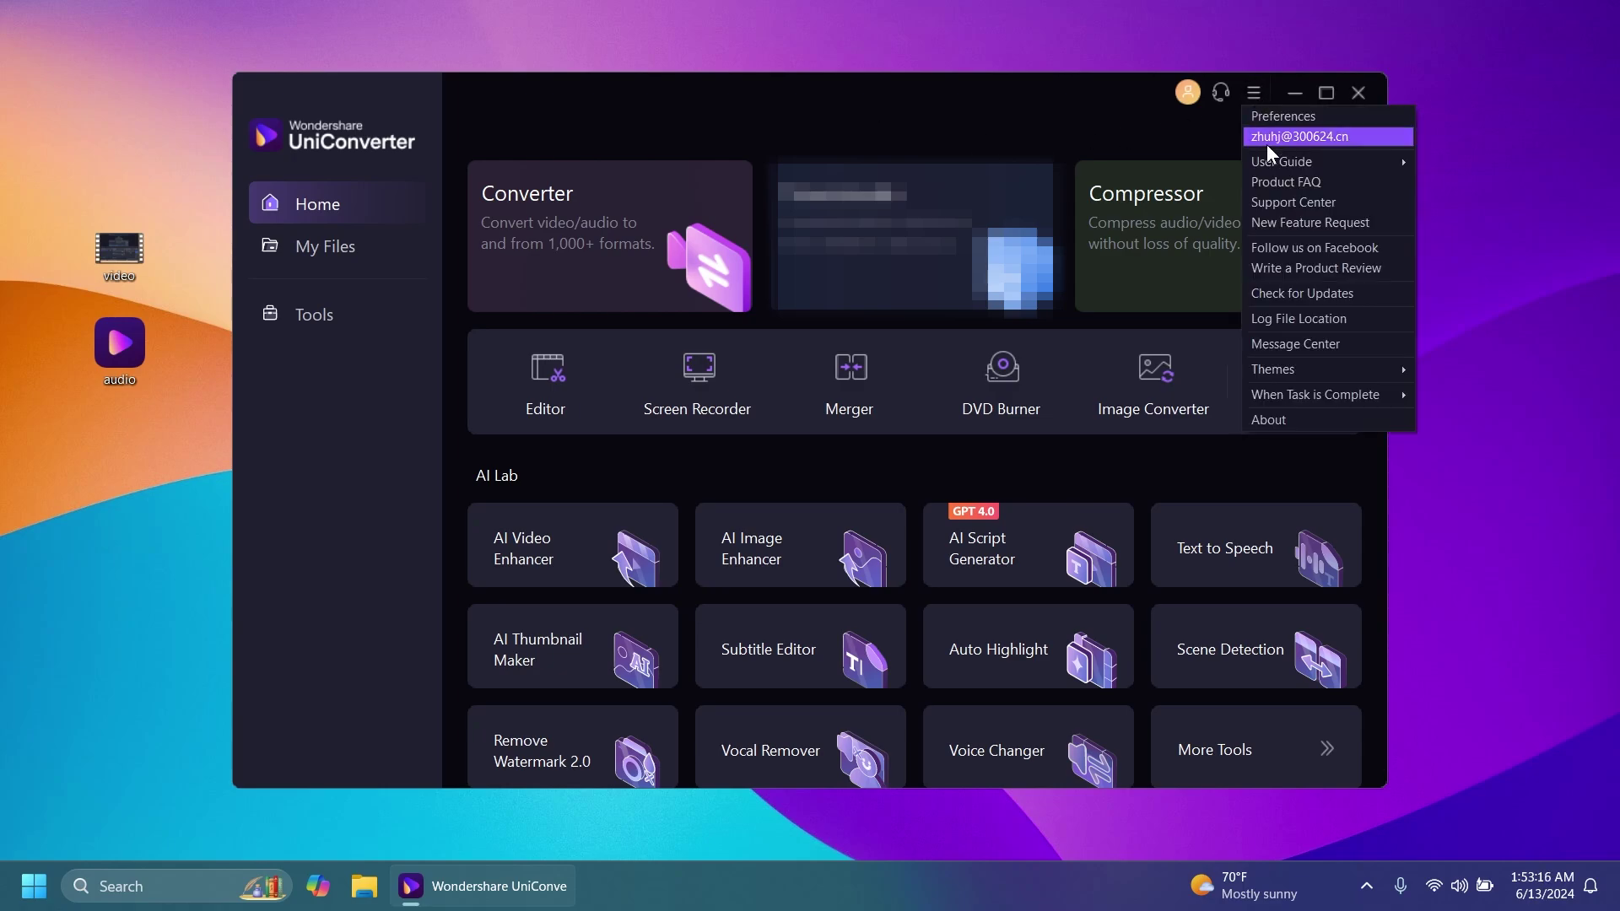
mouse_move(1316, 368)
click(1468, 372)
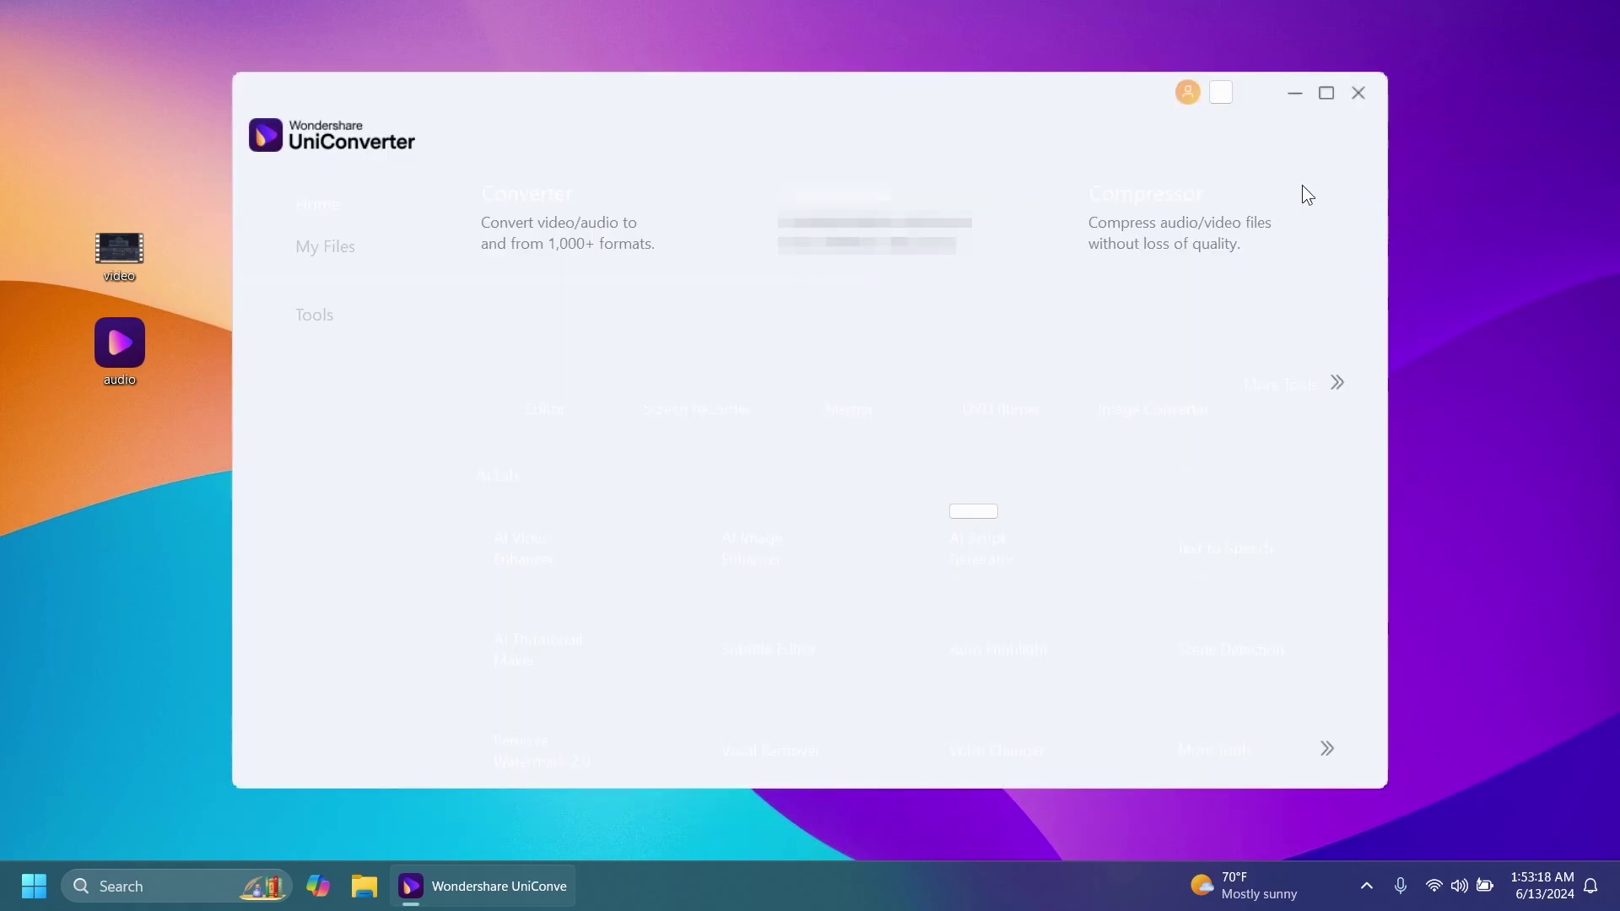
click(1454, 394)
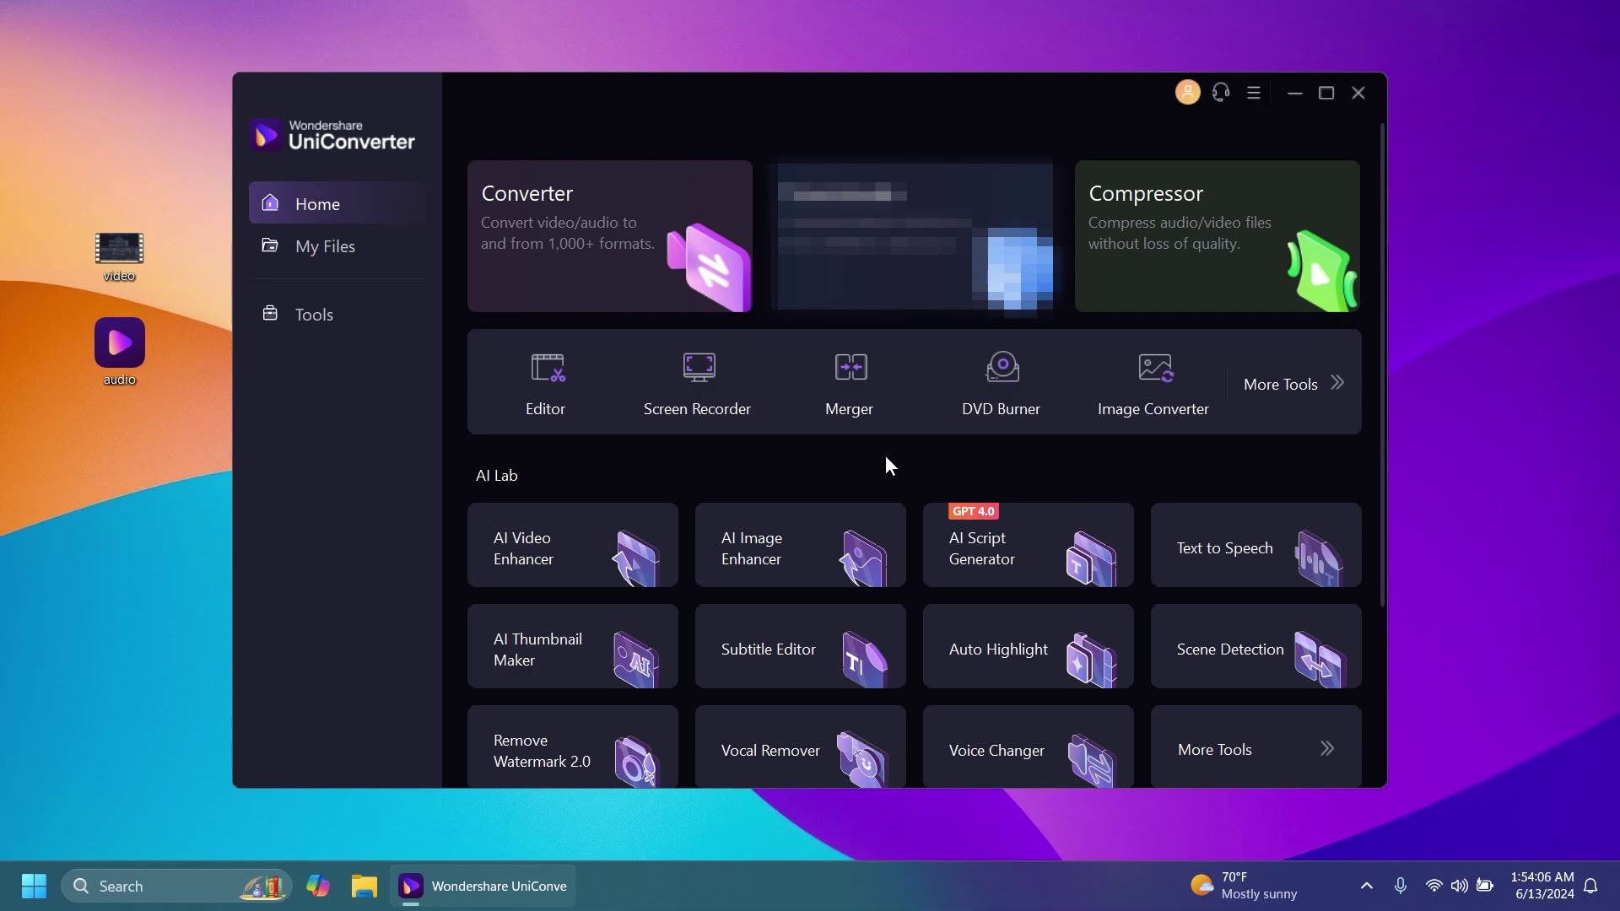
click(1227, 750)
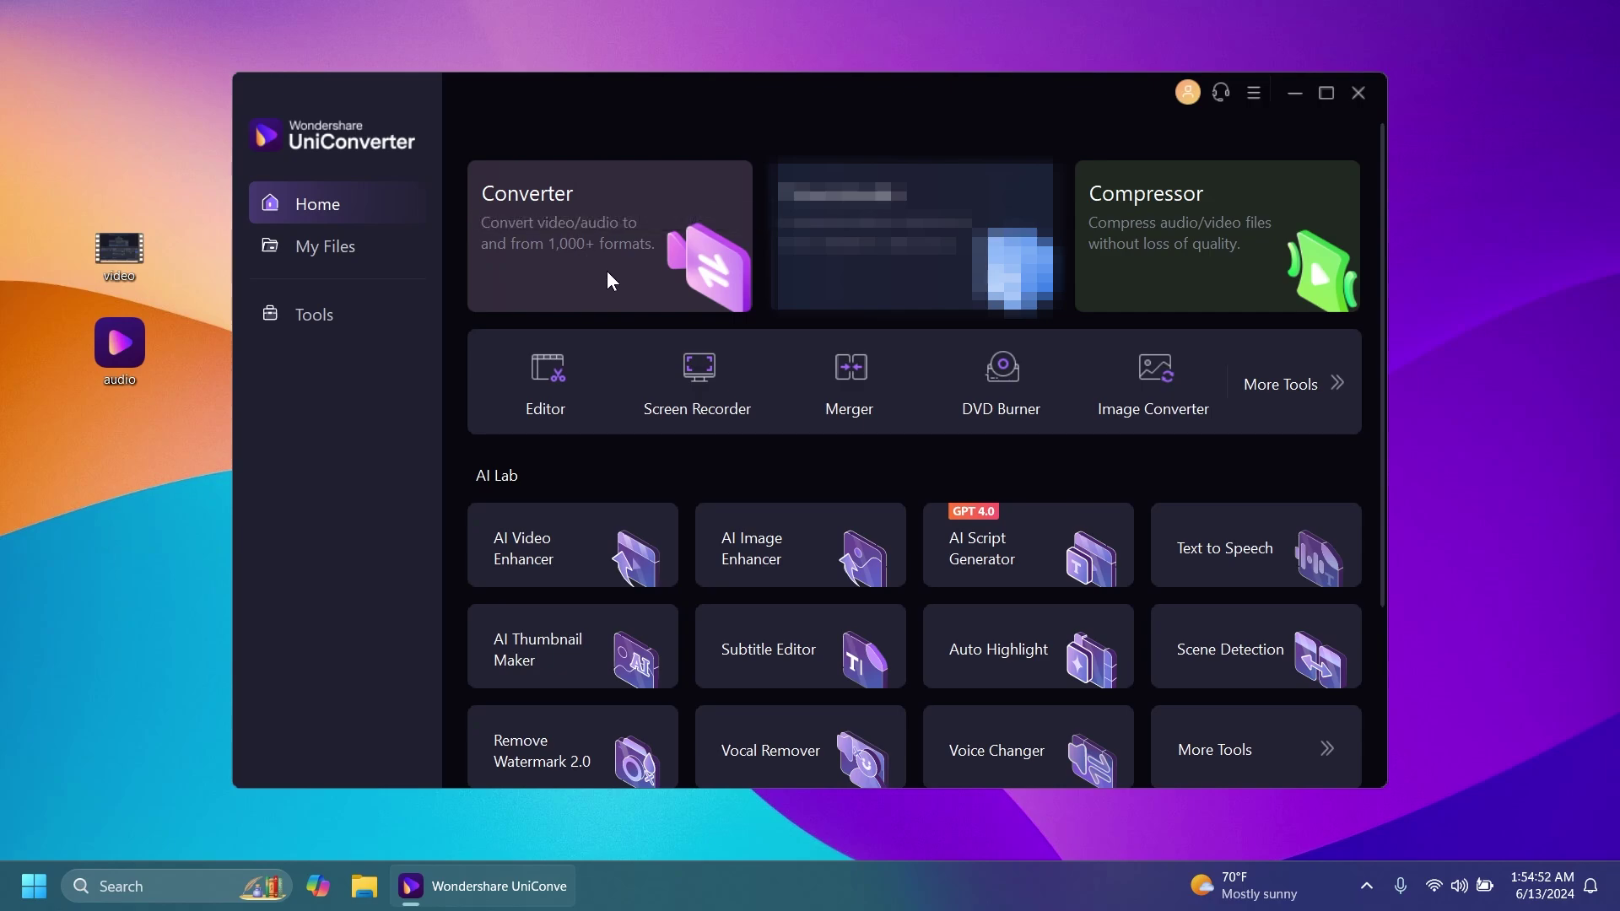
In the Converter workspace, add the video file from the Desktop
click(612, 280)
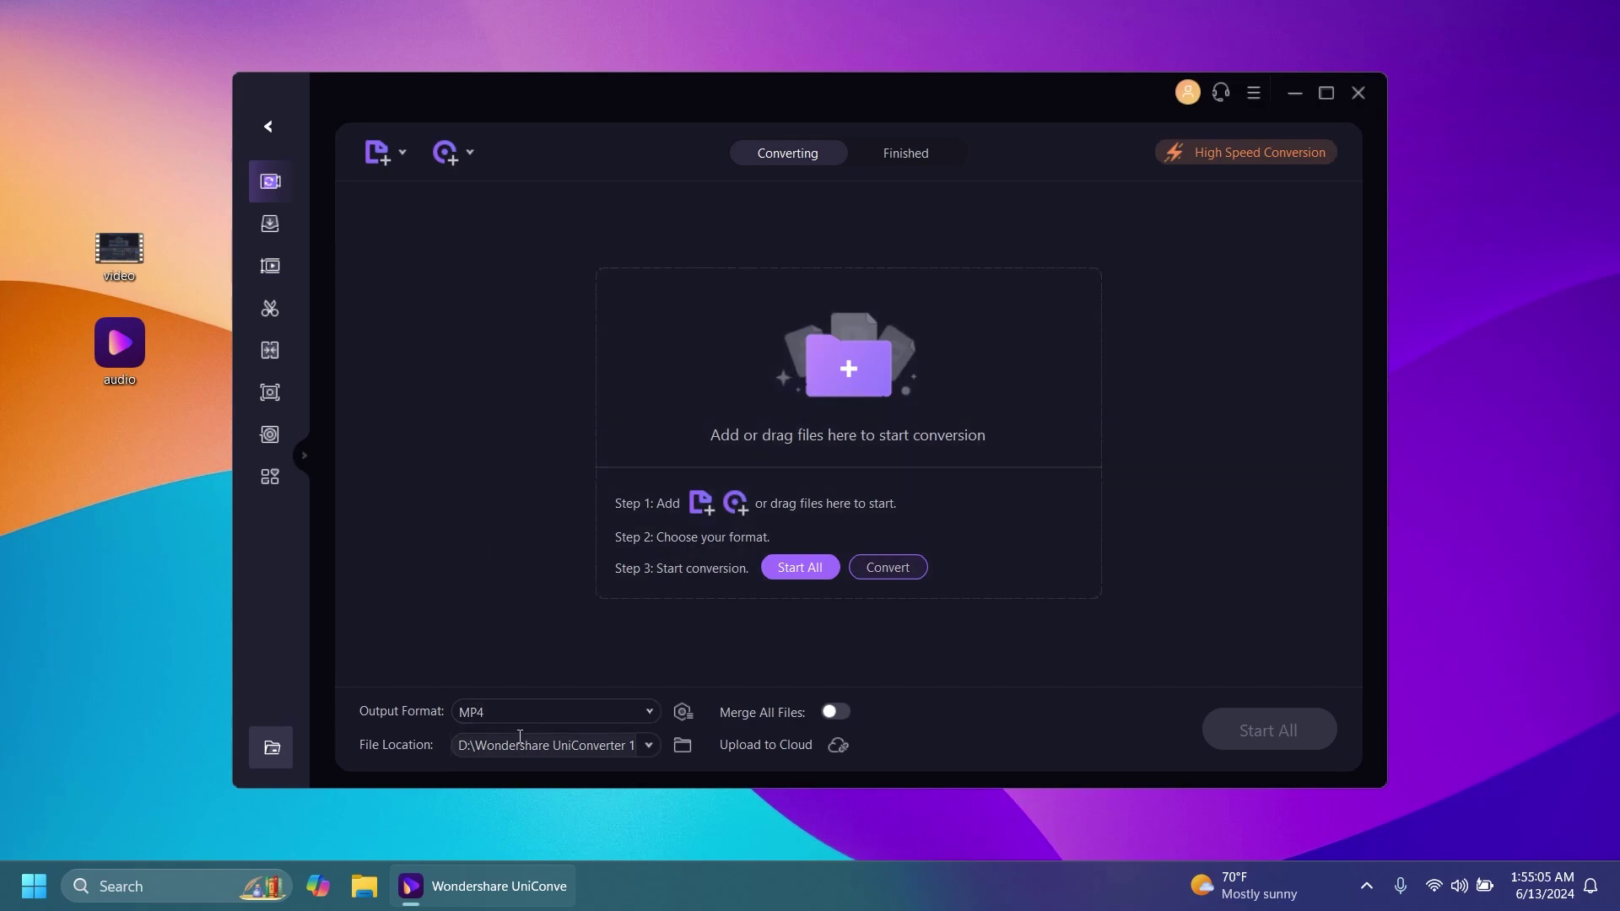
click(766, 357)
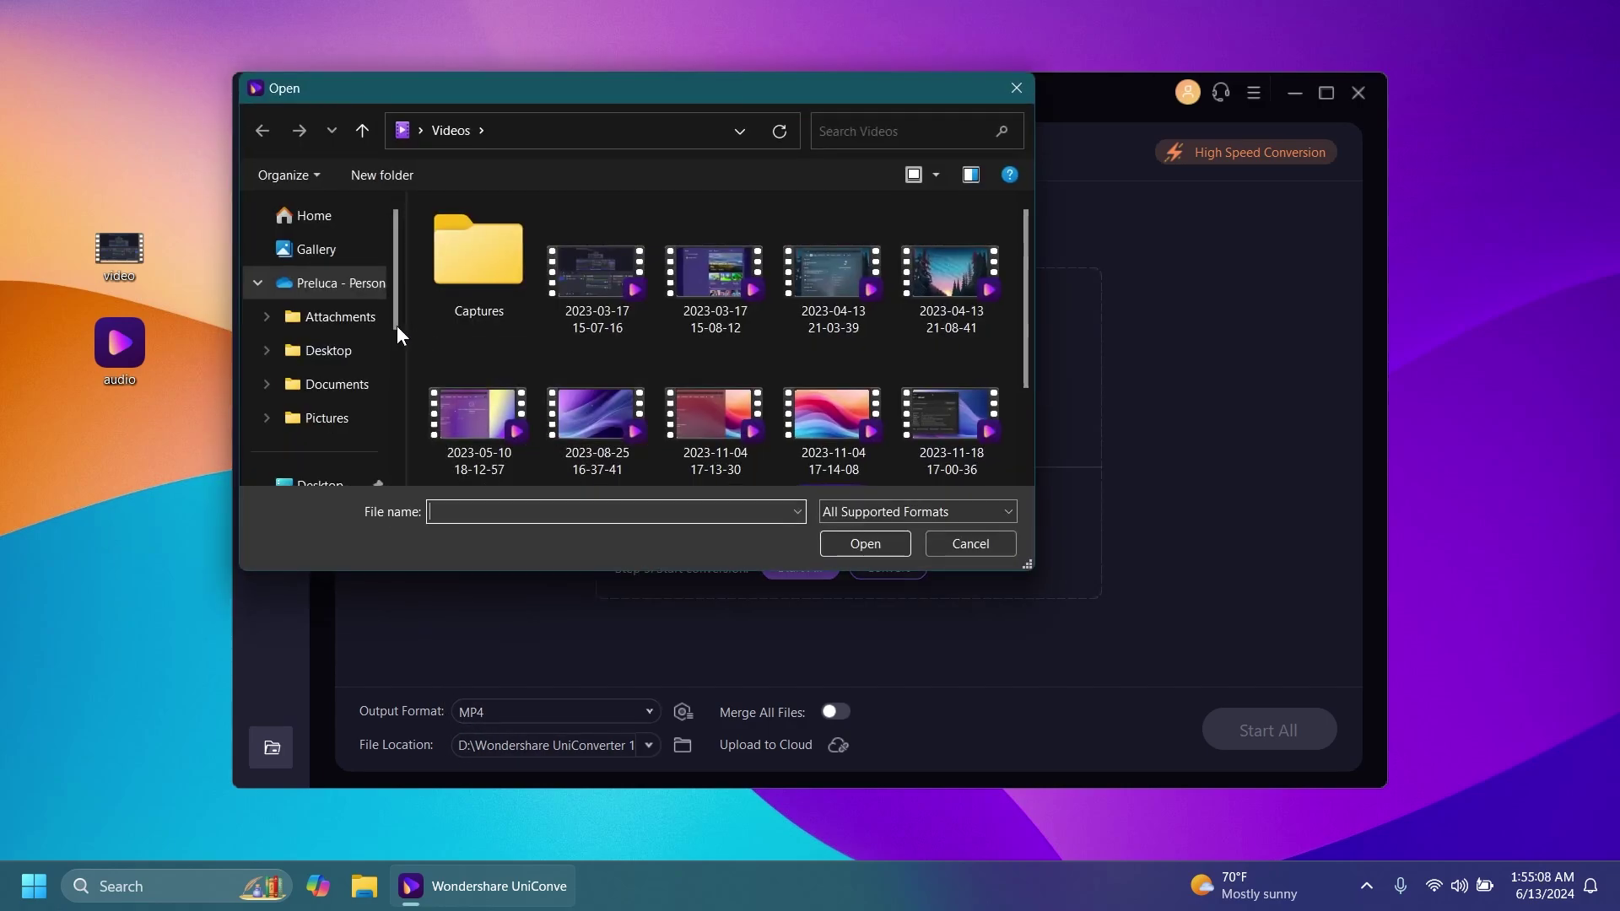
scroll(315, 253, down, 3)
click(315, 257)
double_click(487, 281)
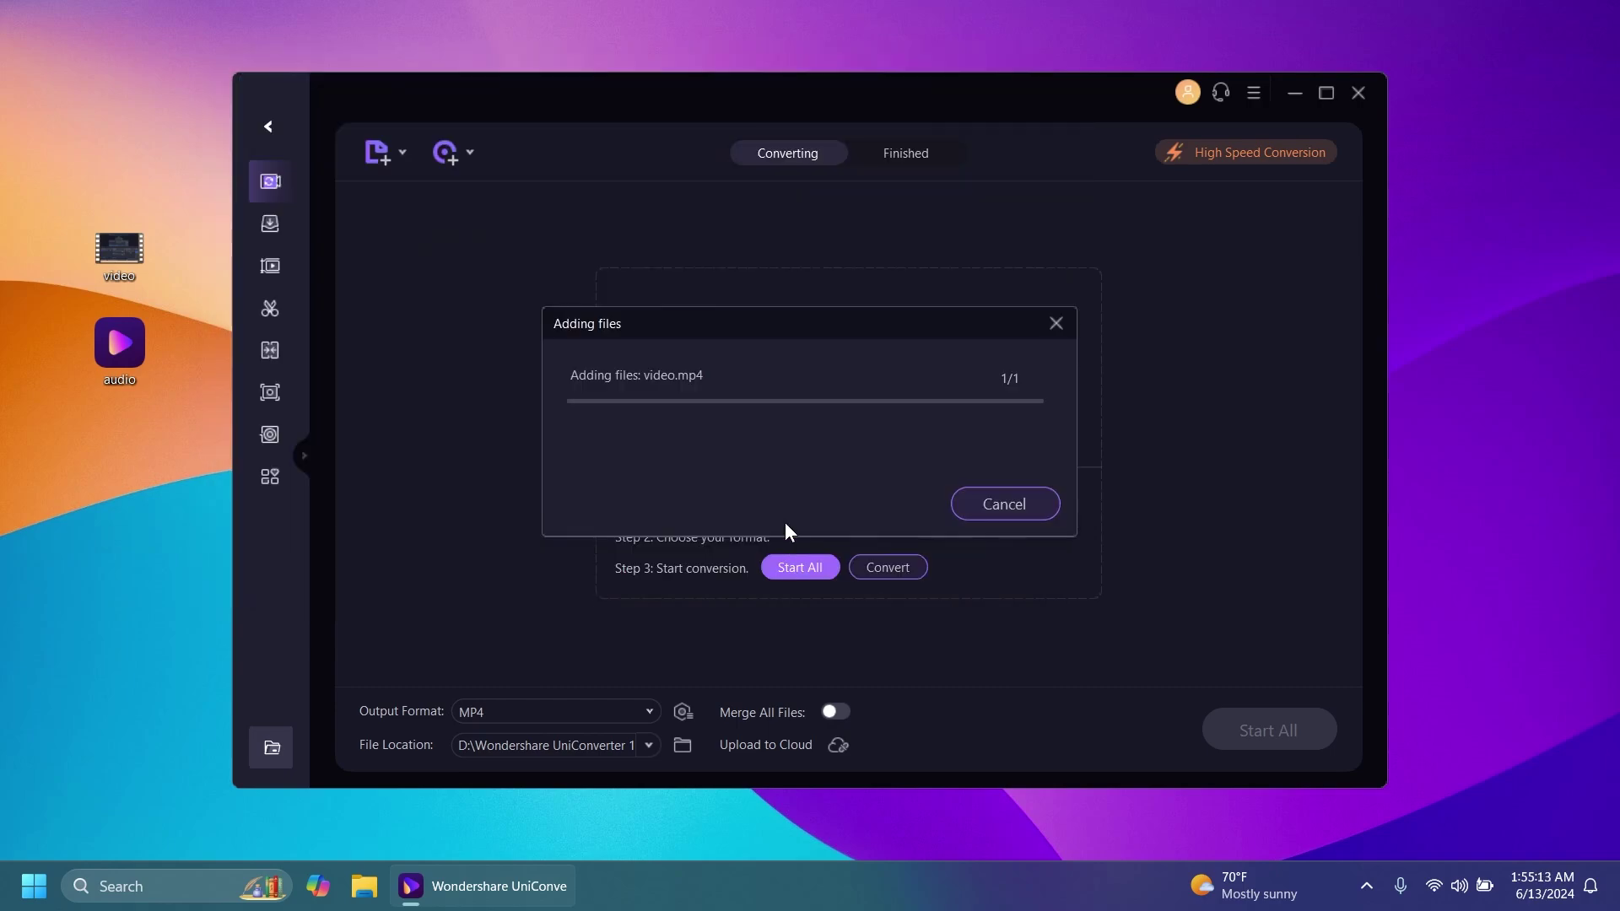
Add the audio file from the Desktop to the conversion list
click(381, 149)
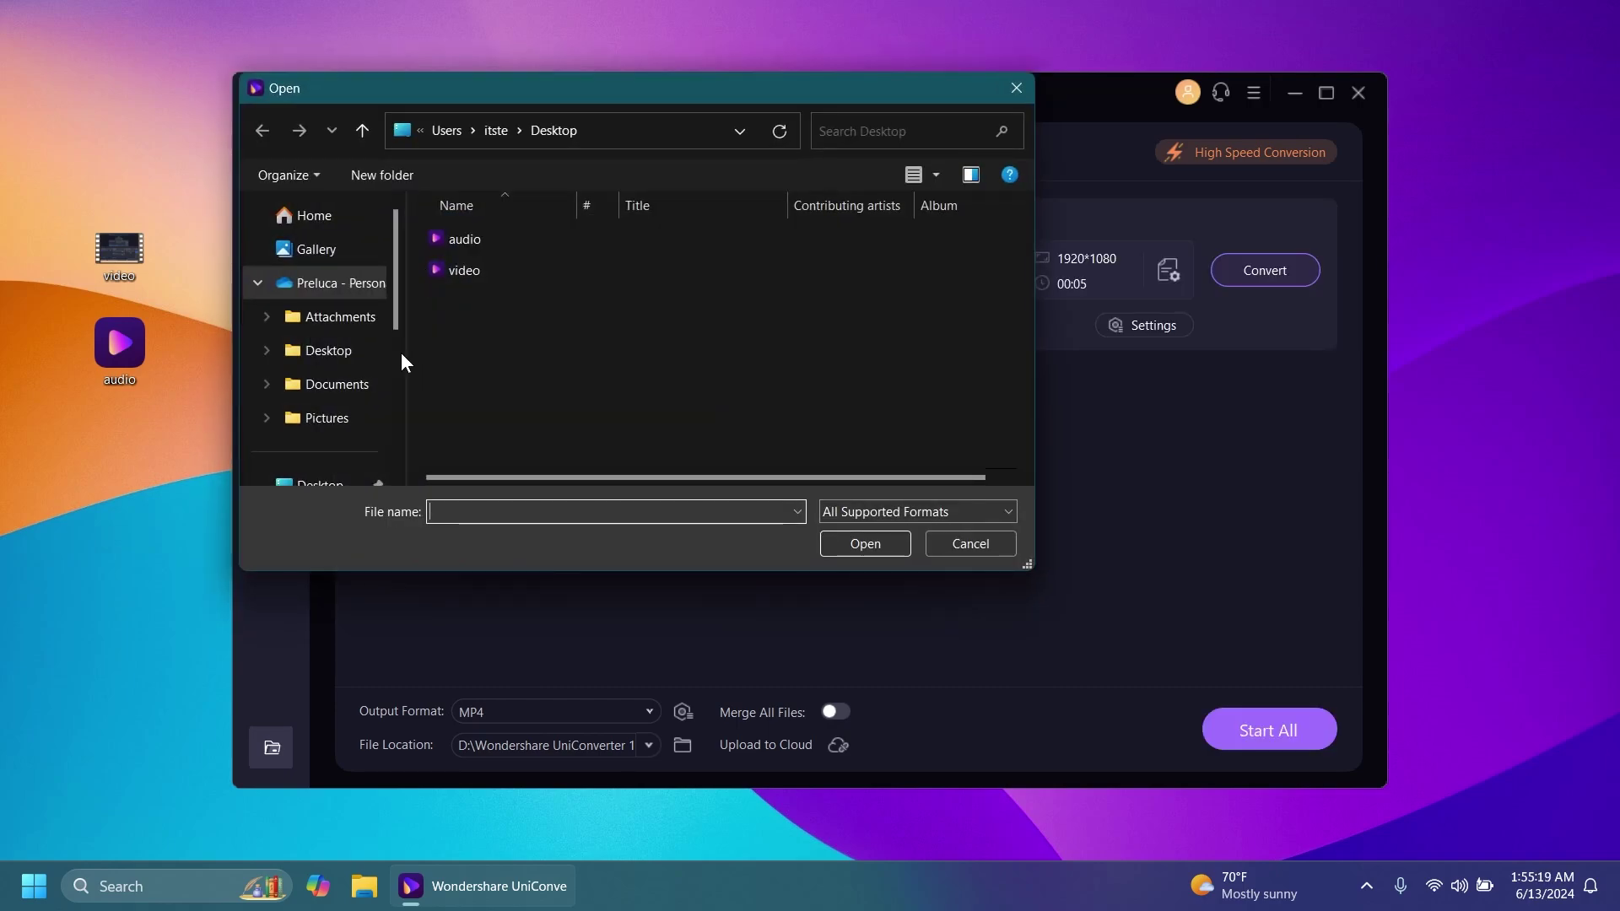
click(464, 239)
click(880, 549)
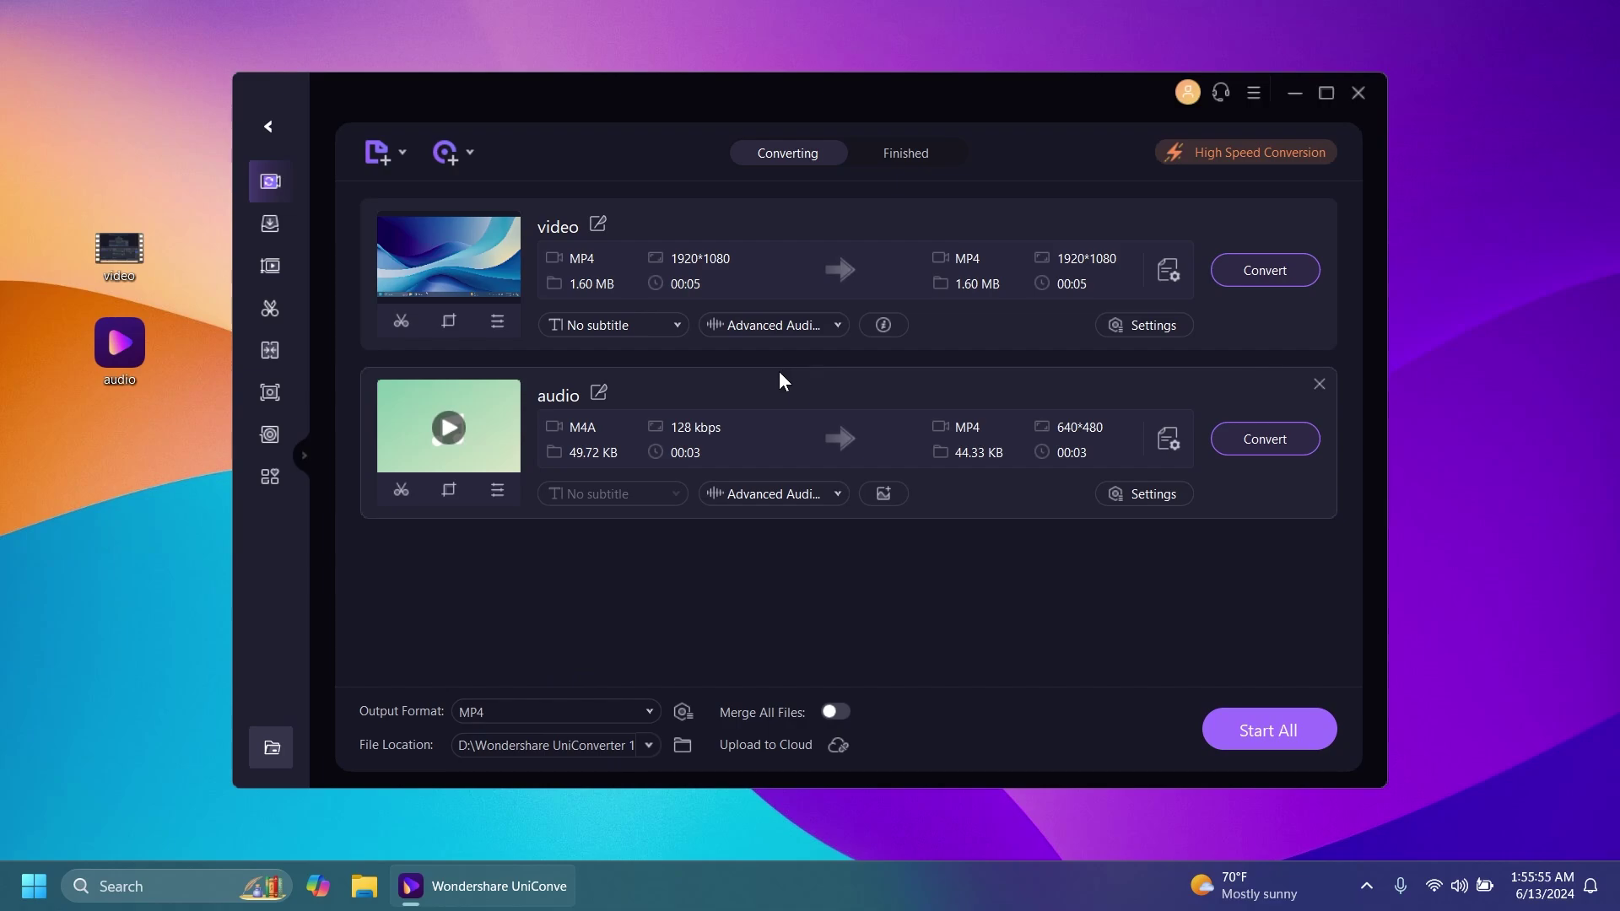
Review the output format choices for the video and the audio file
click(1167, 275)
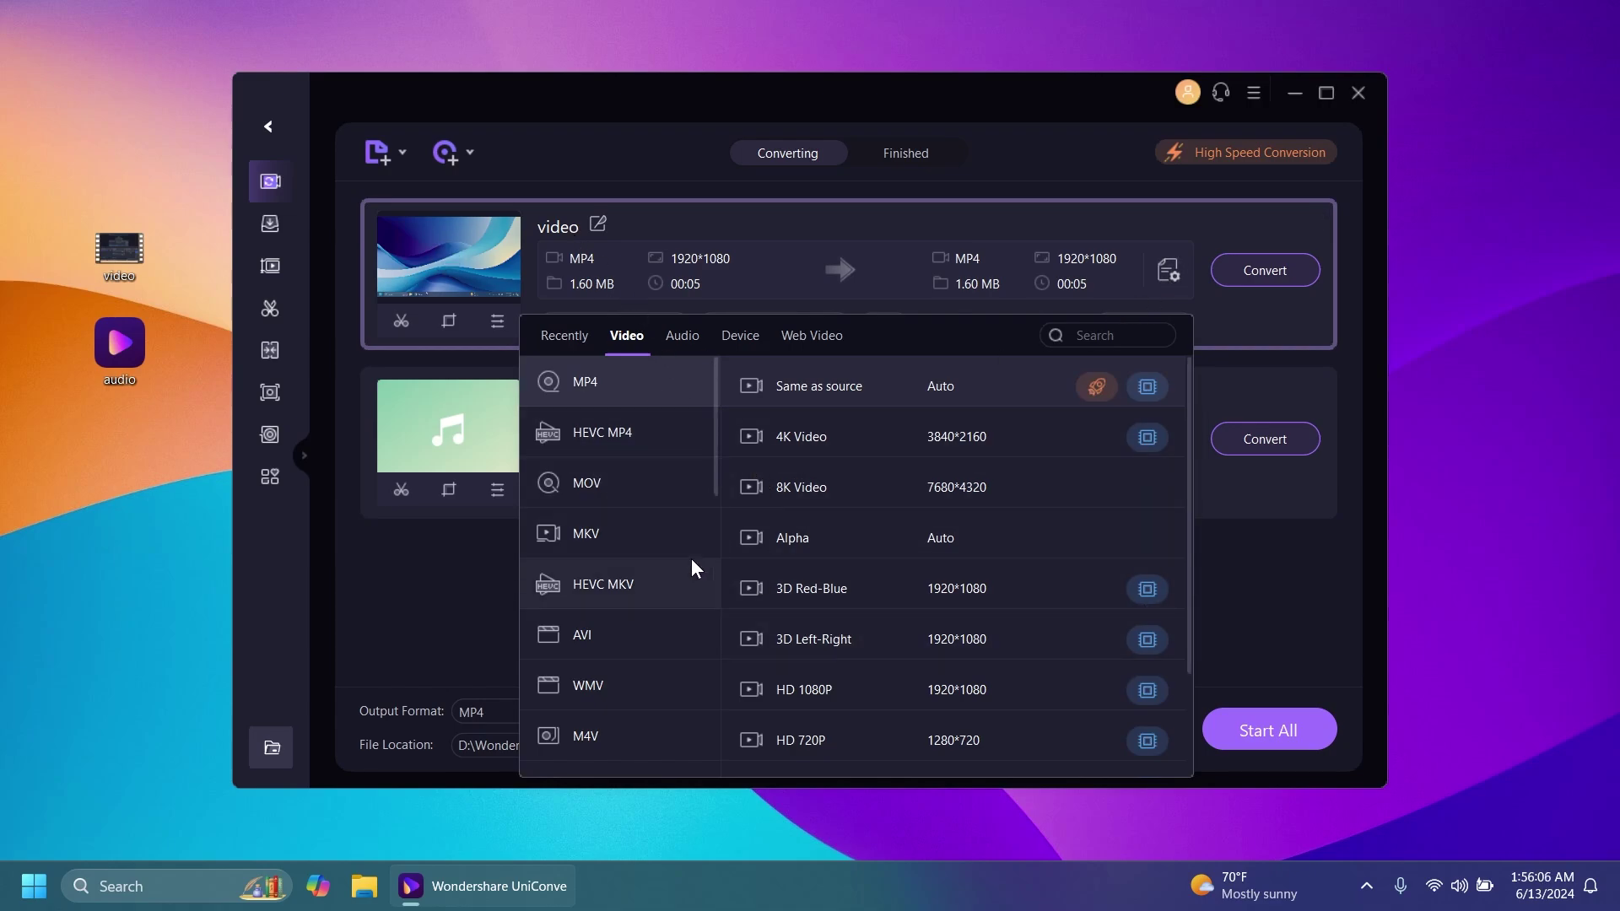
click(1247, 586)
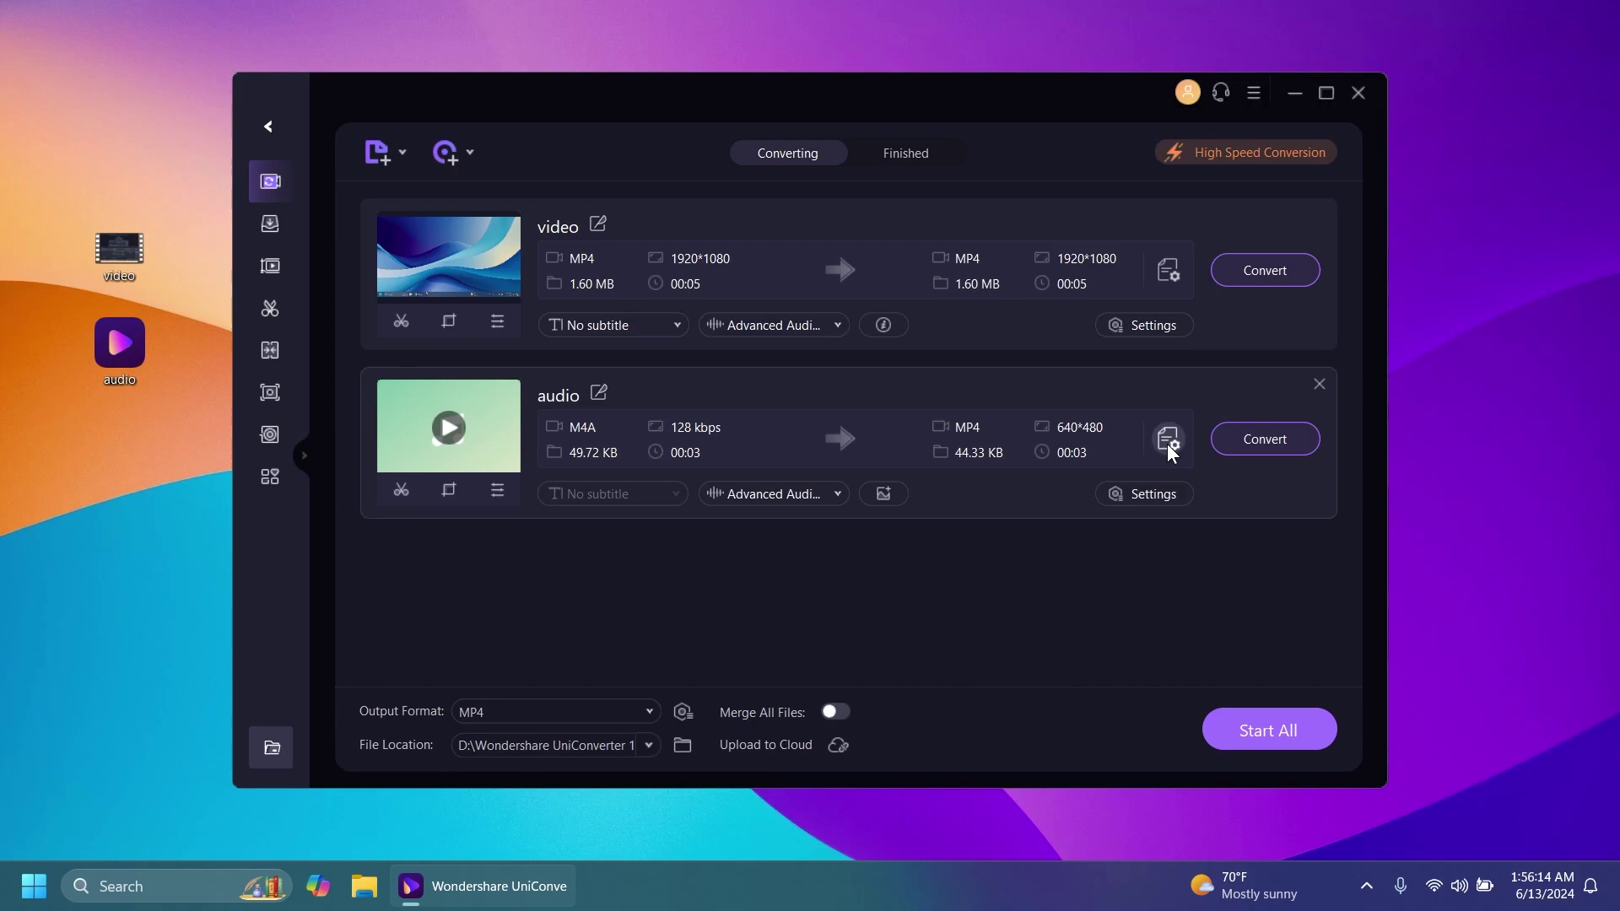
click(1168, 439)
click(683, 490)
scroll(593, 687, down, 3)
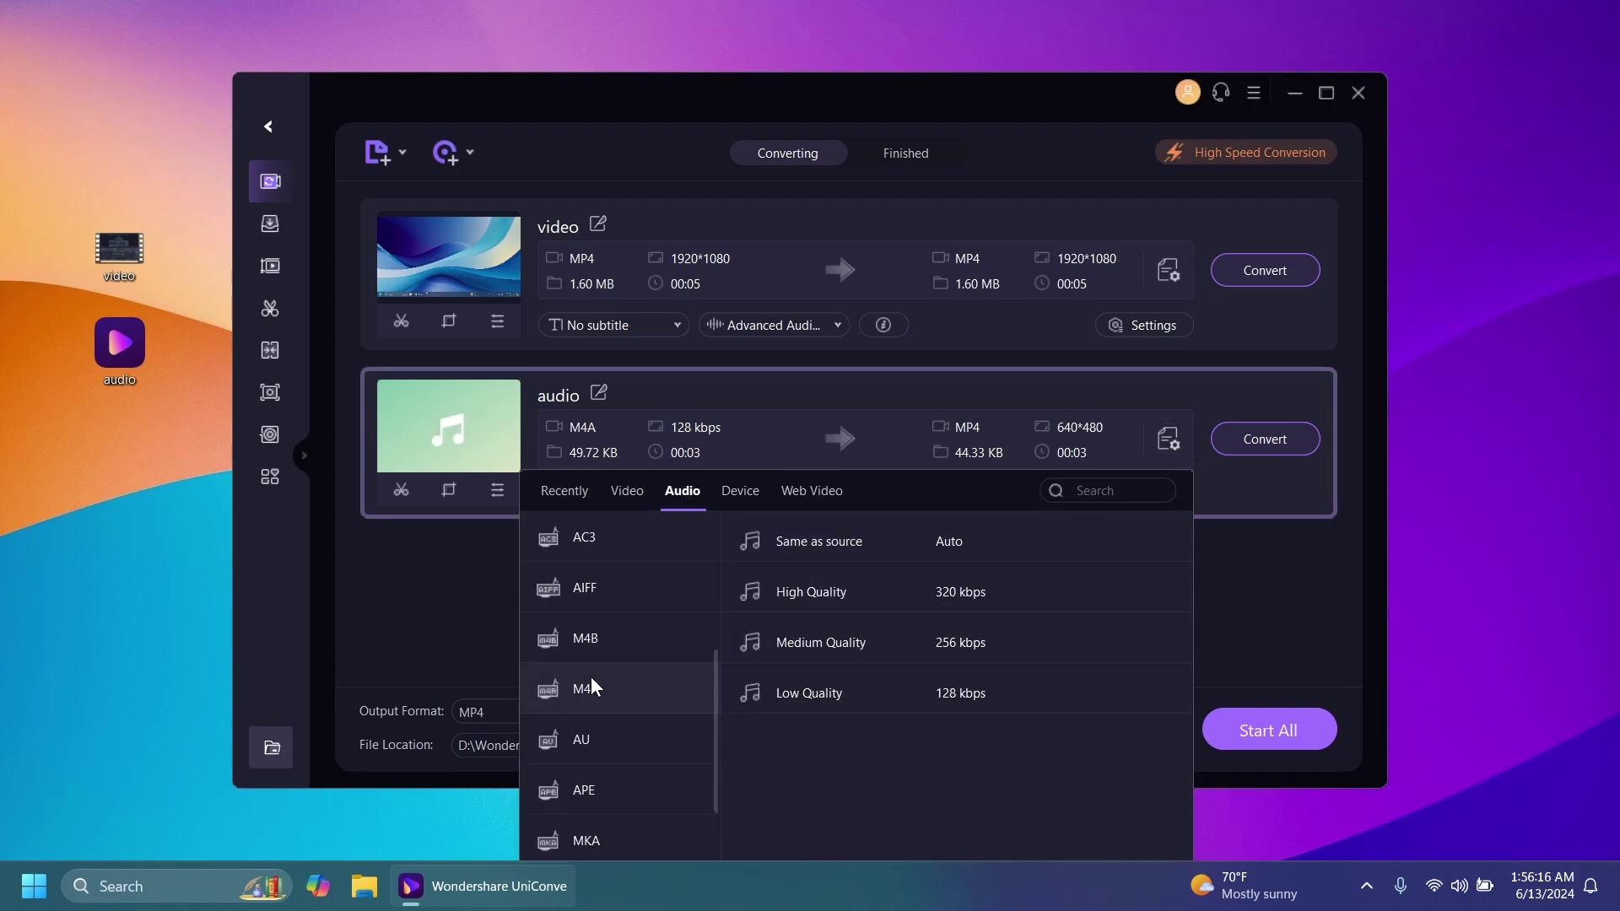
scroll(593, 687, up, 3)
click(1233, 595)
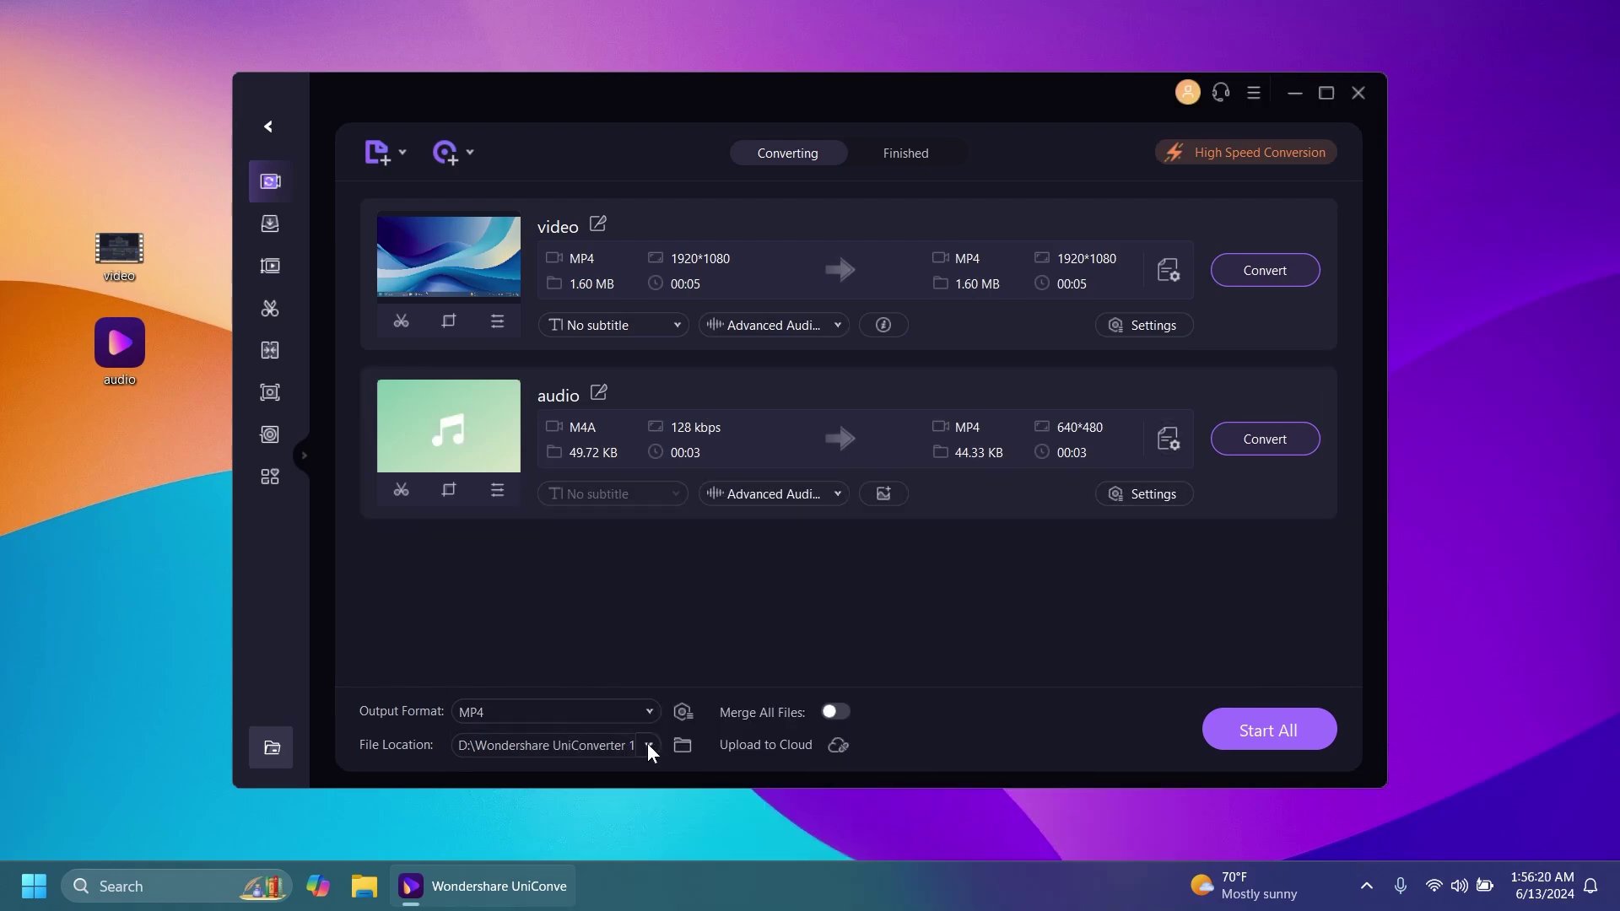
Set the output file location to the Desktop folder
click(648, 745)
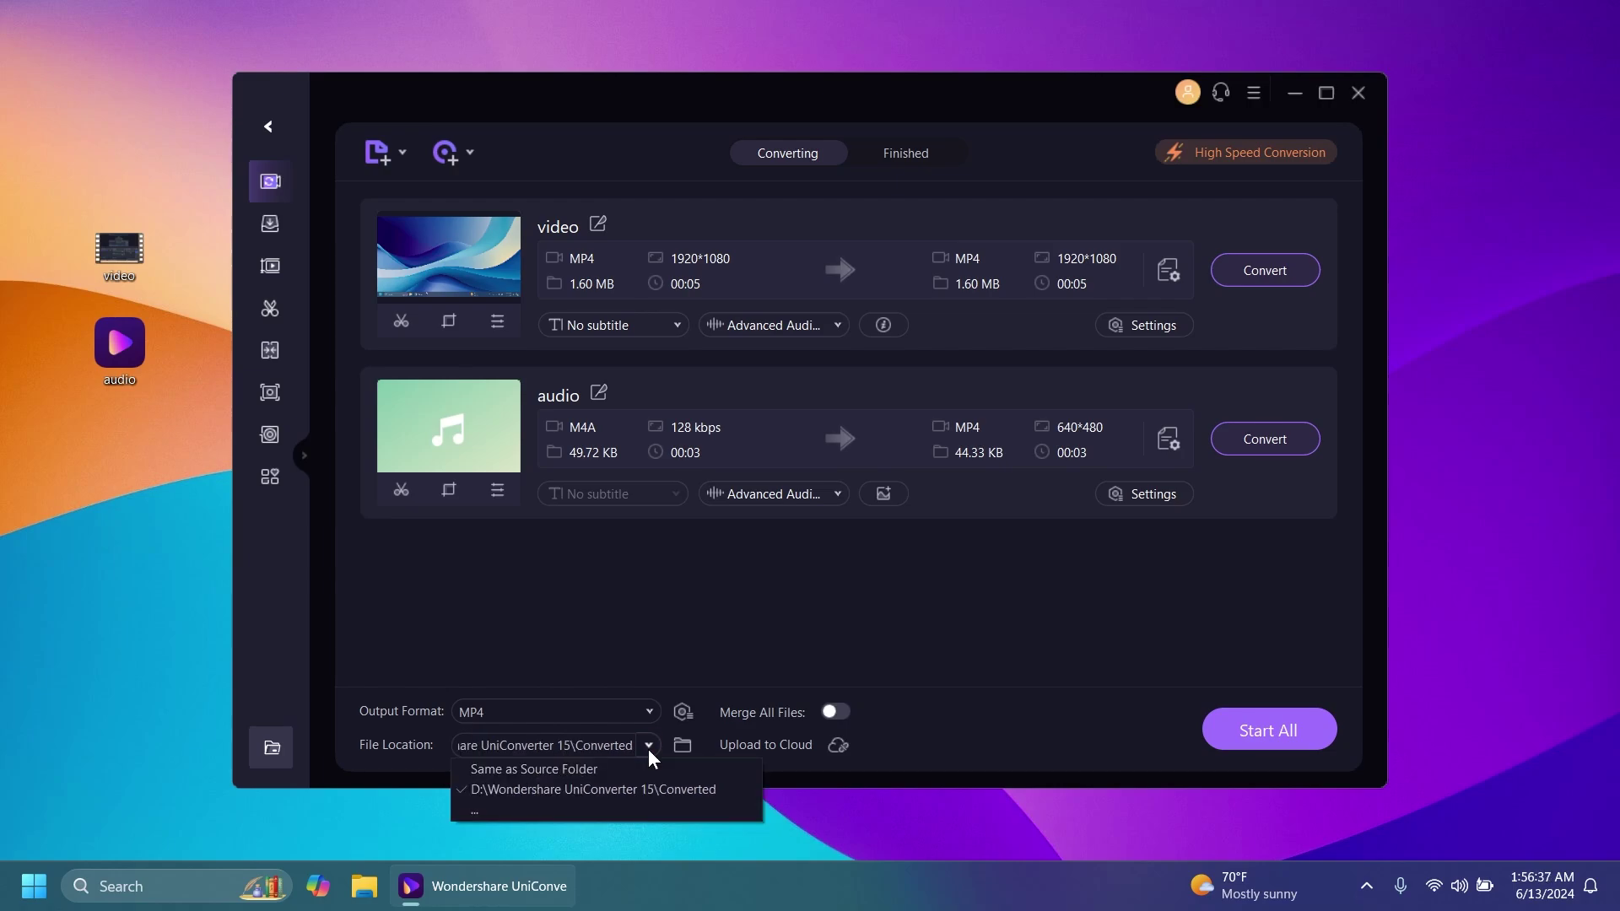
click(569, 808)
click(319, 452)
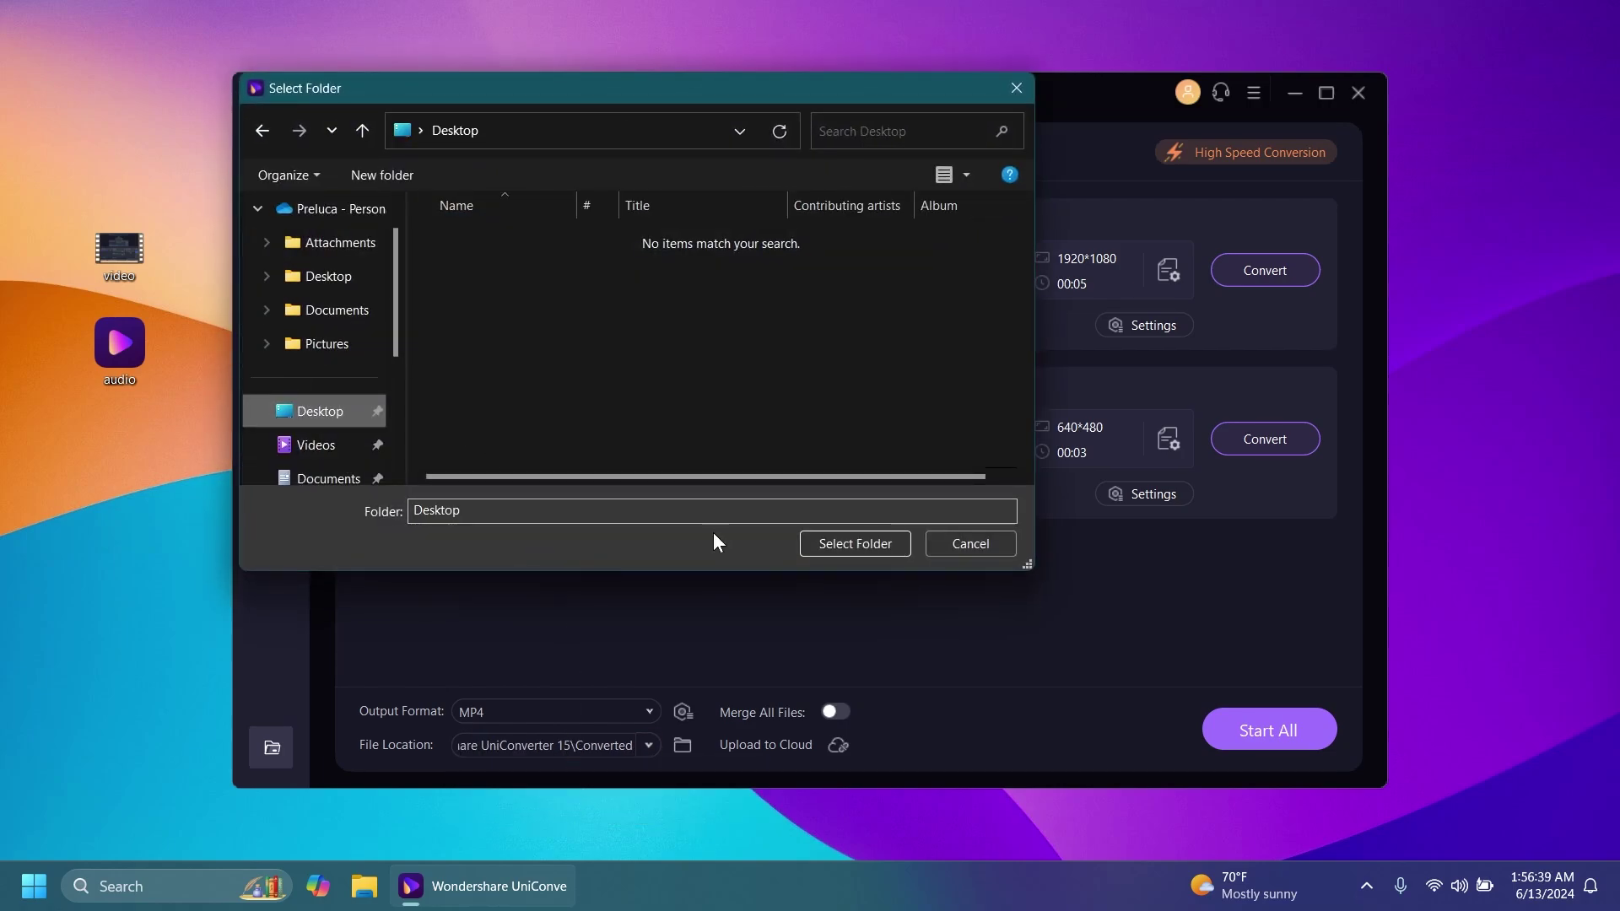
click(852, 543)
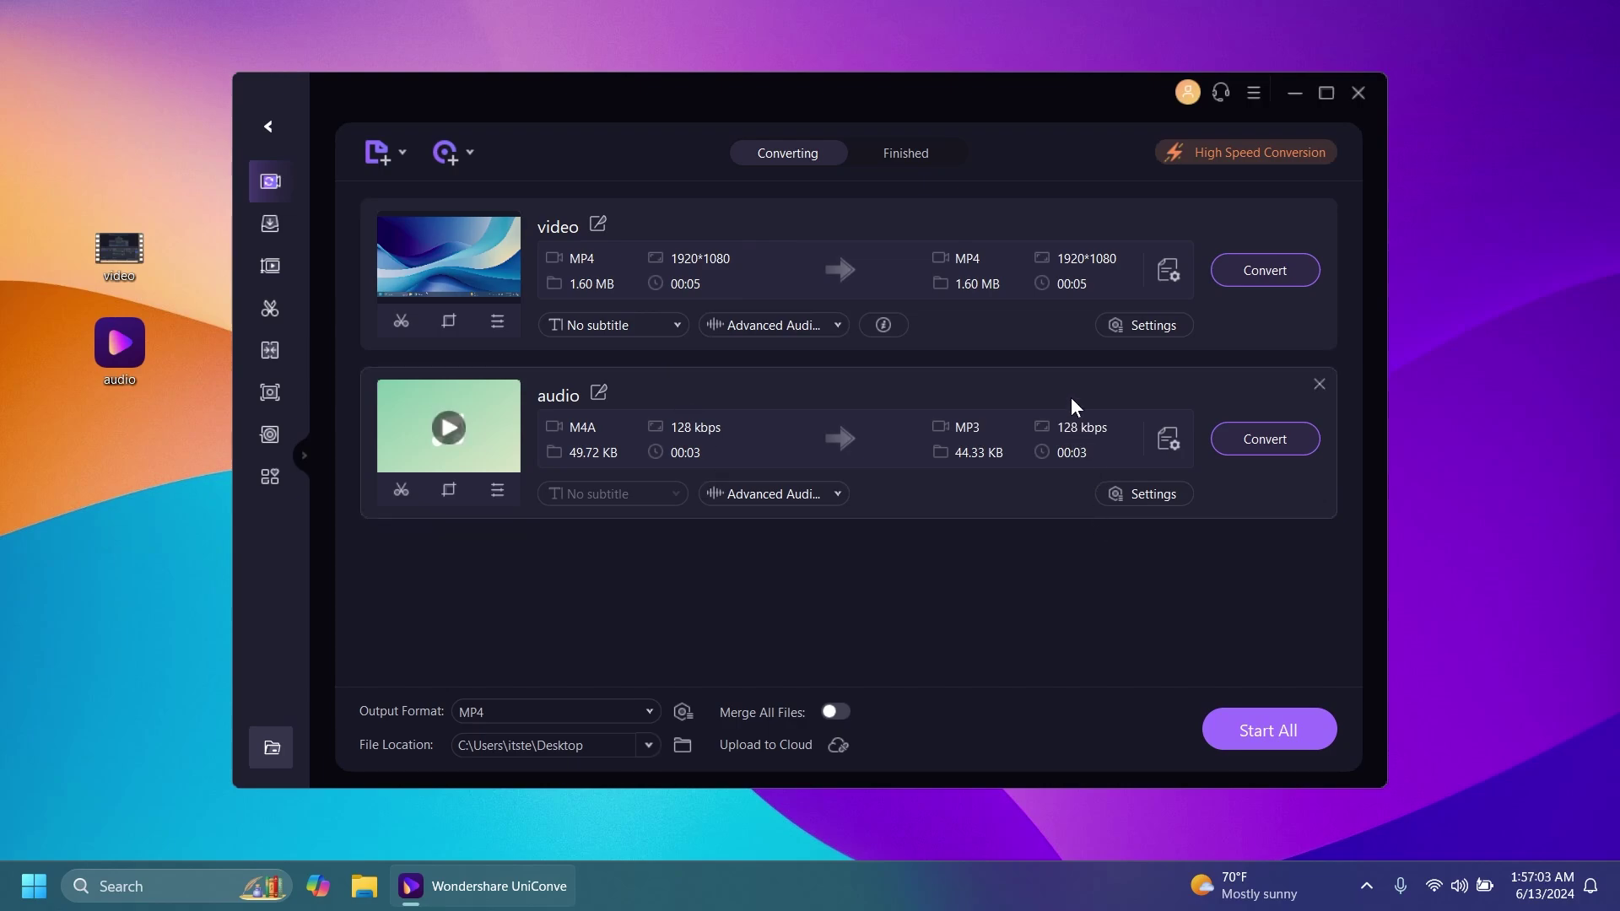
click(1169, 270)
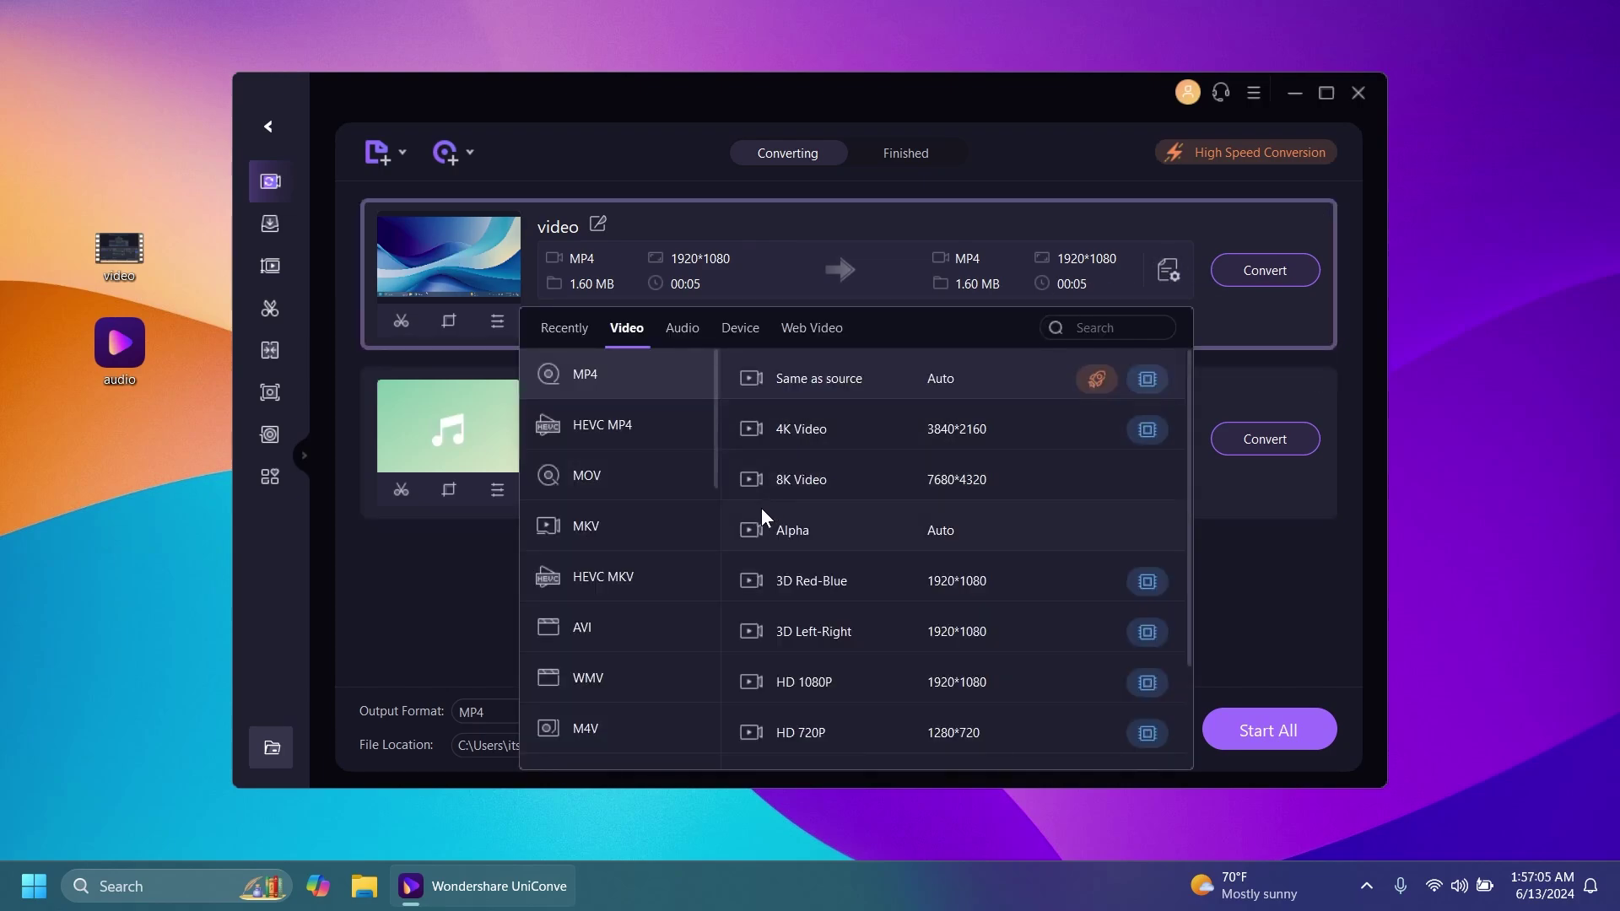
click(599, 478)
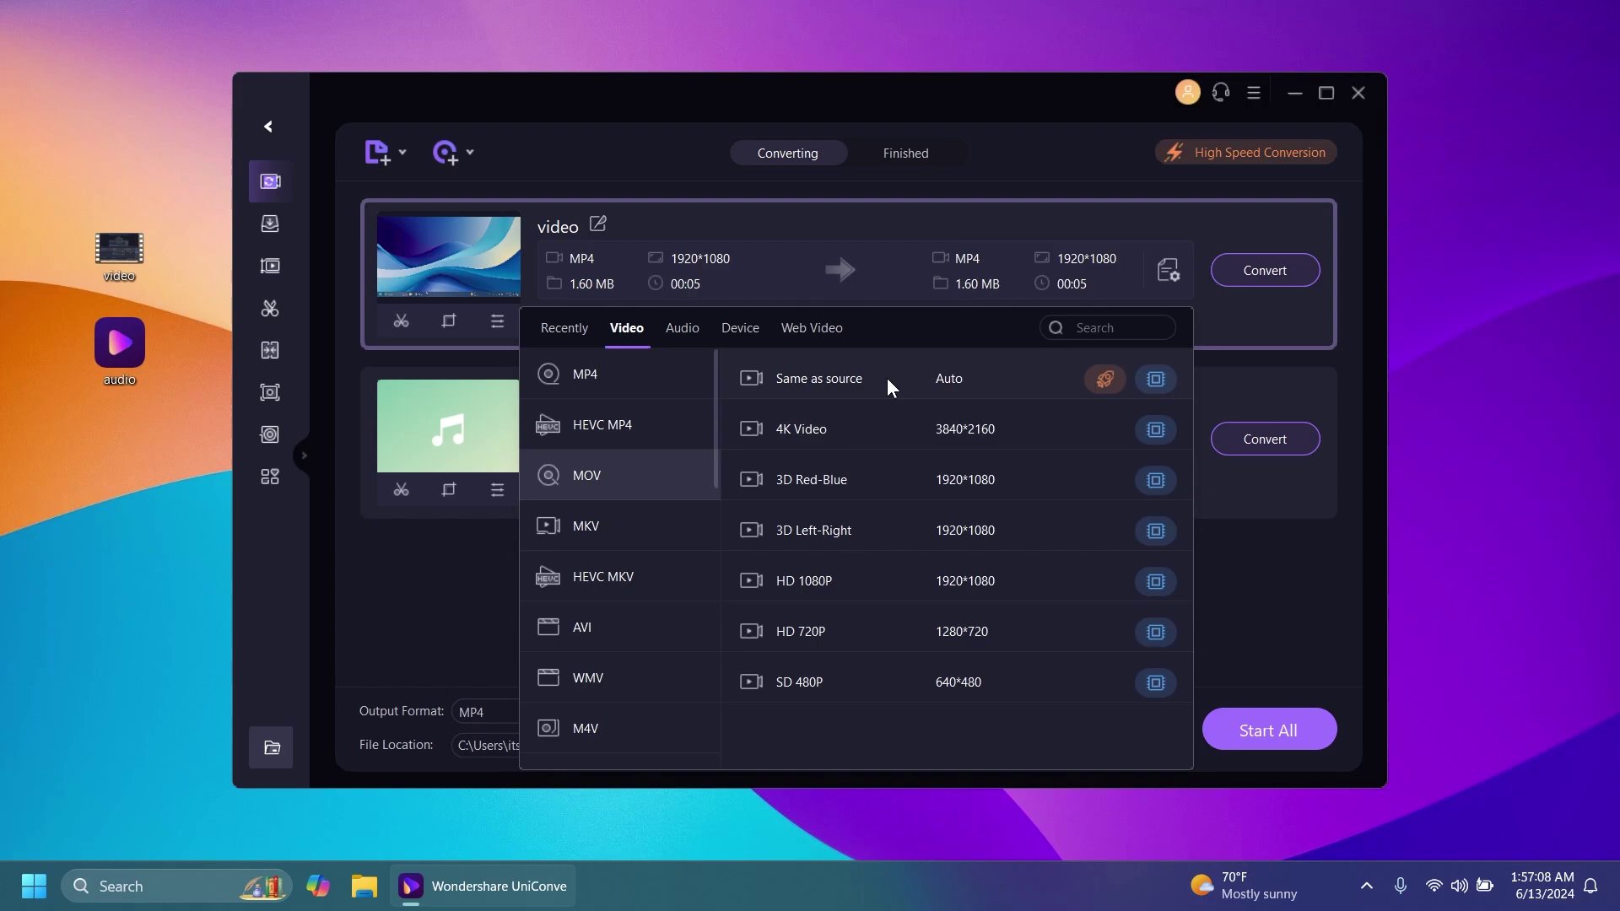
click(843, 381)
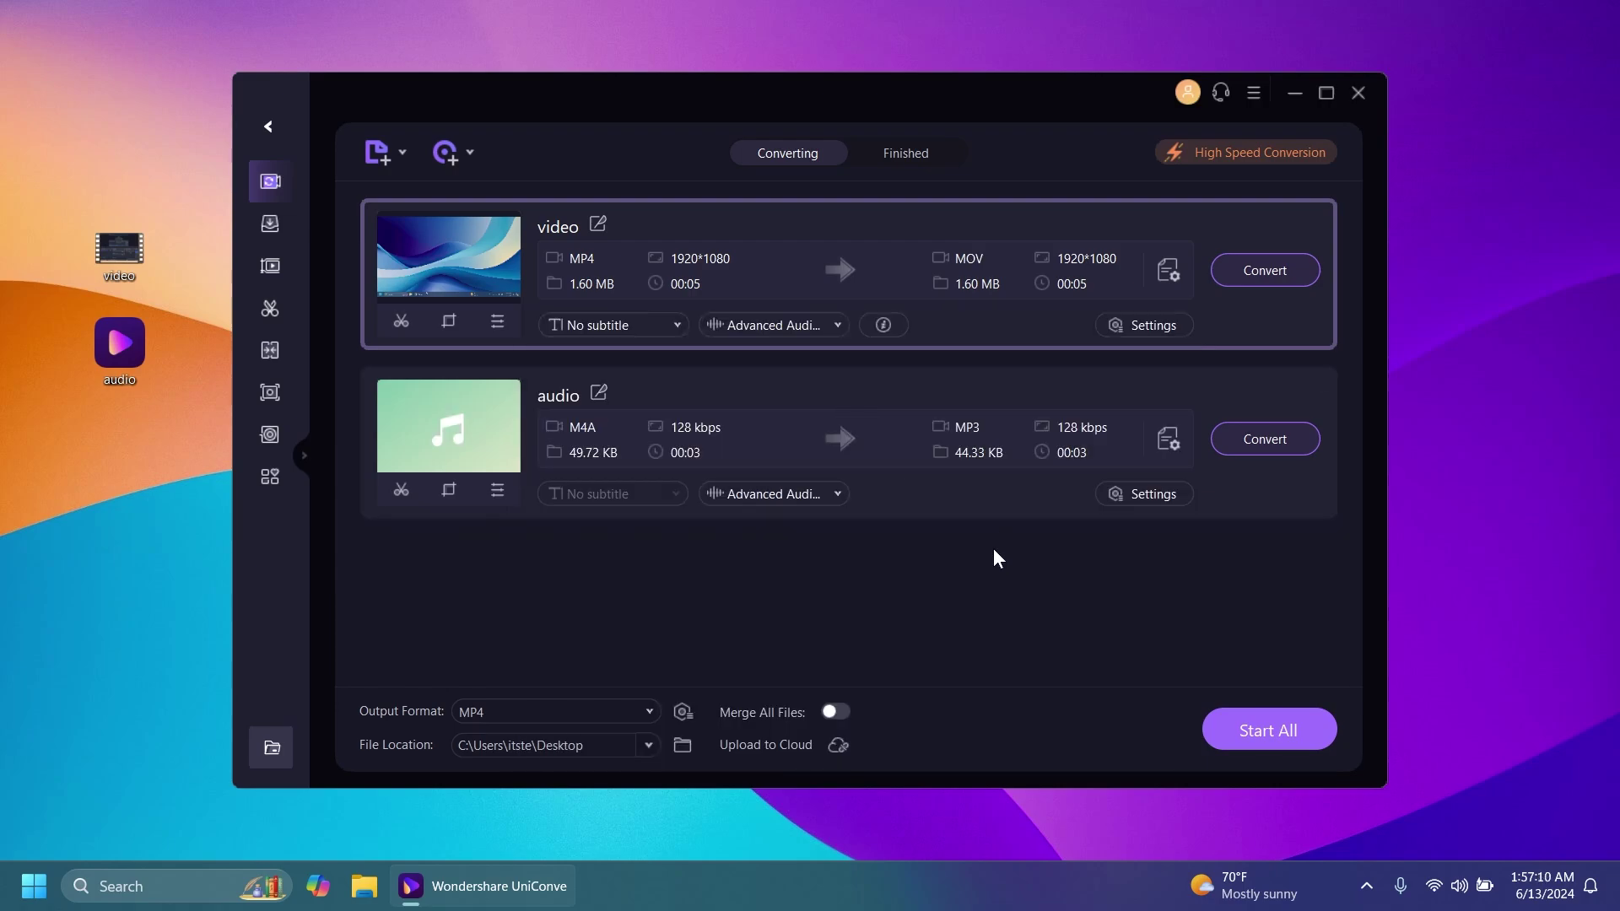
click(1167, 439)
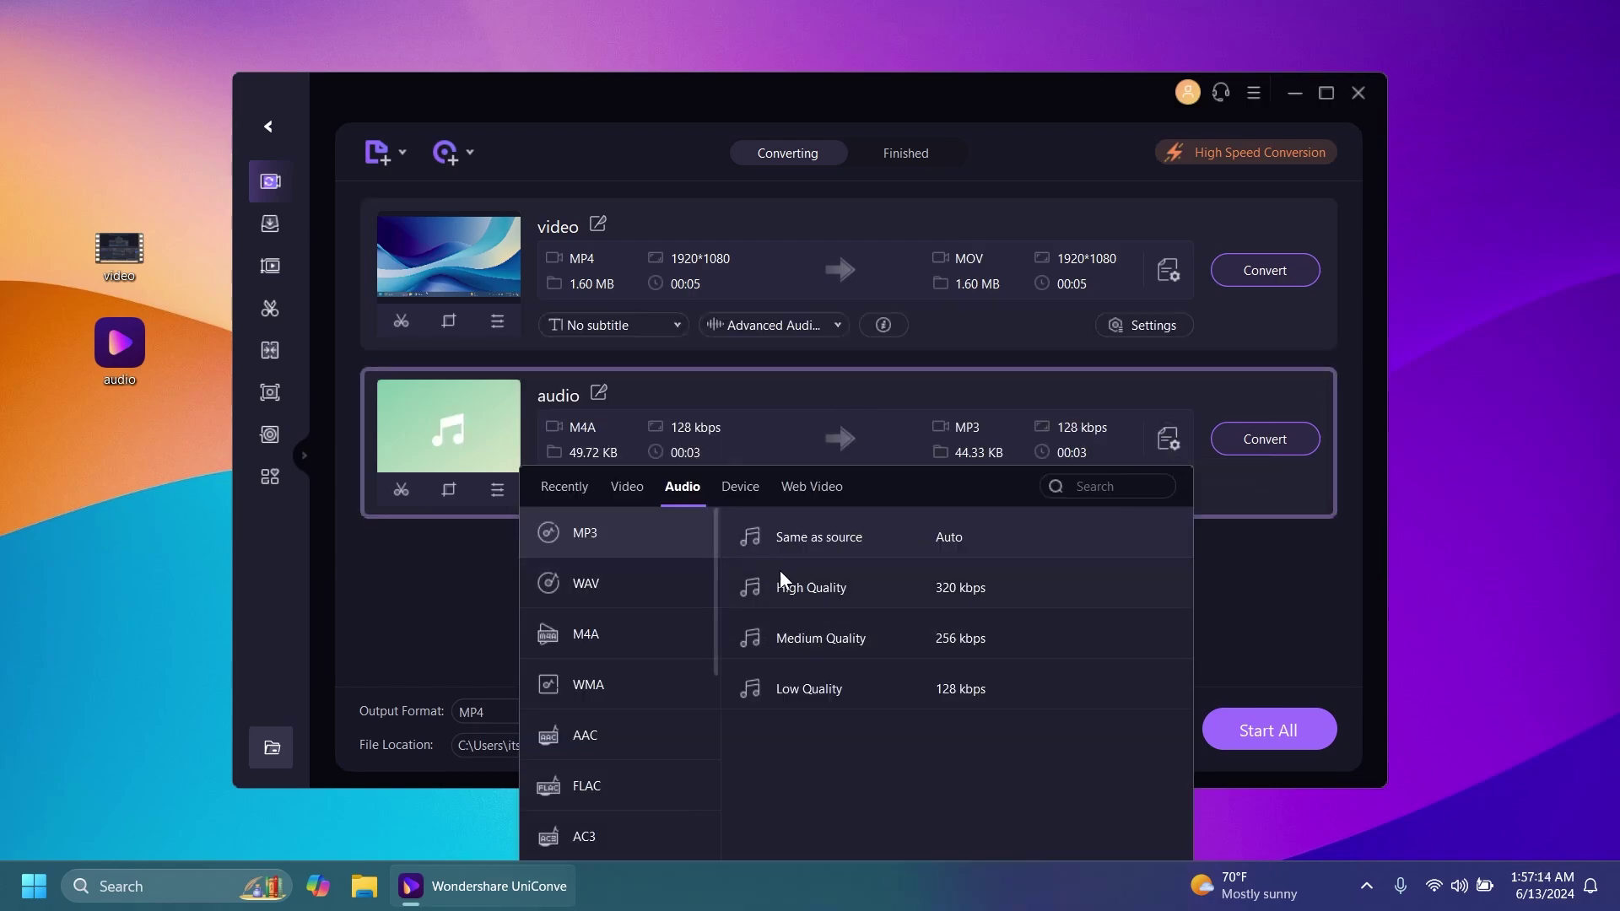
click(604, 588)
click(878, 545)
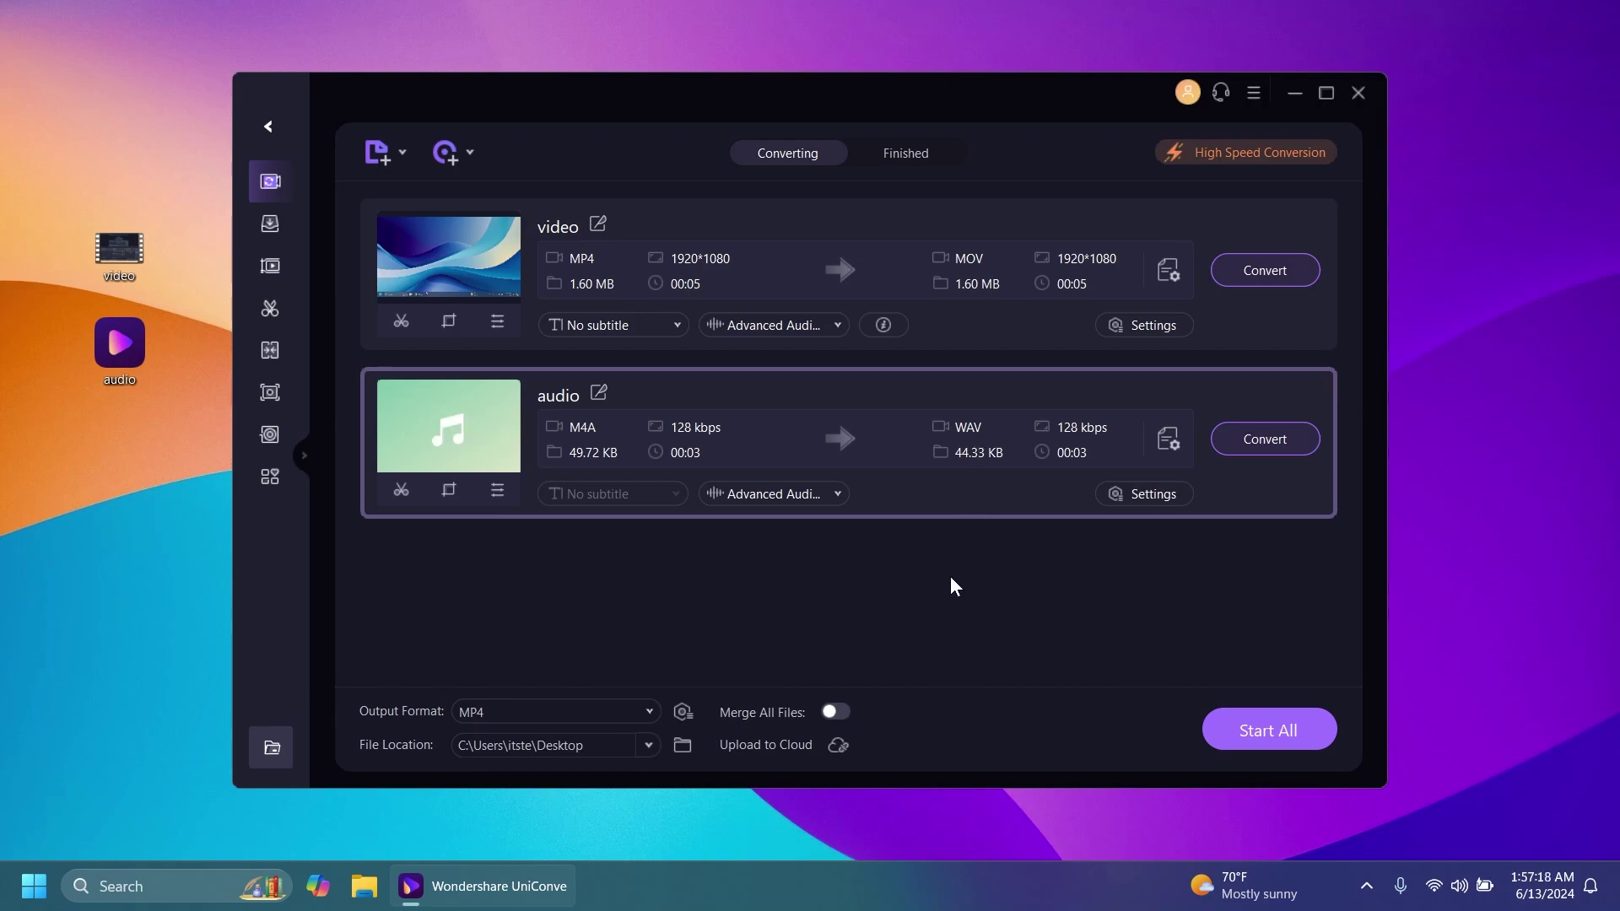
click(950, 575)
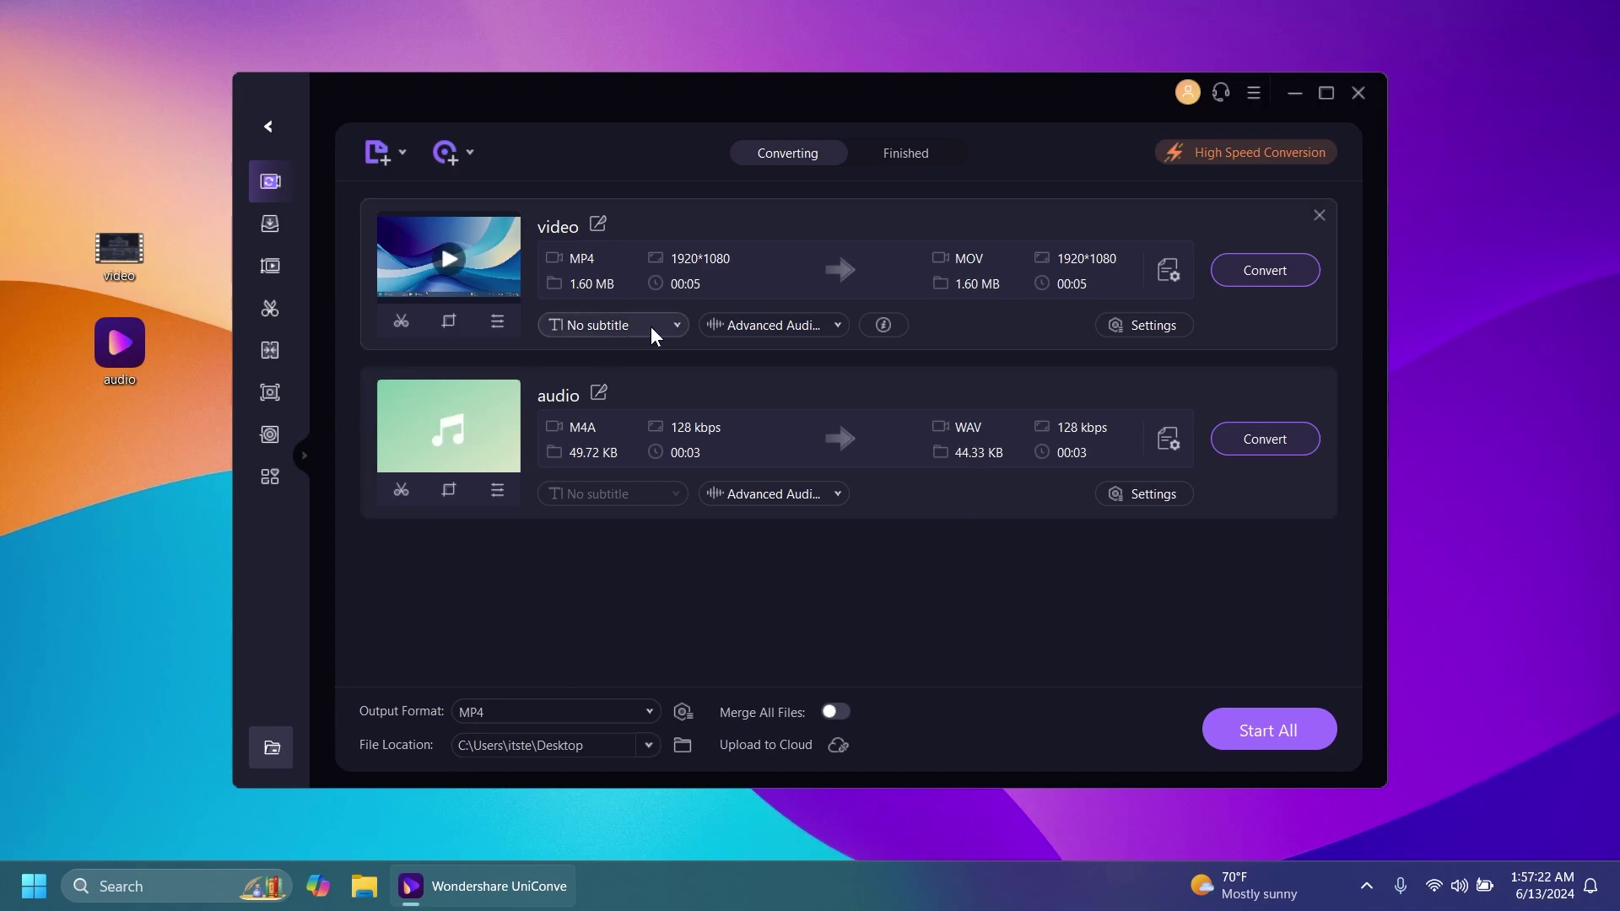
click(650, 326)
click(801, 326)
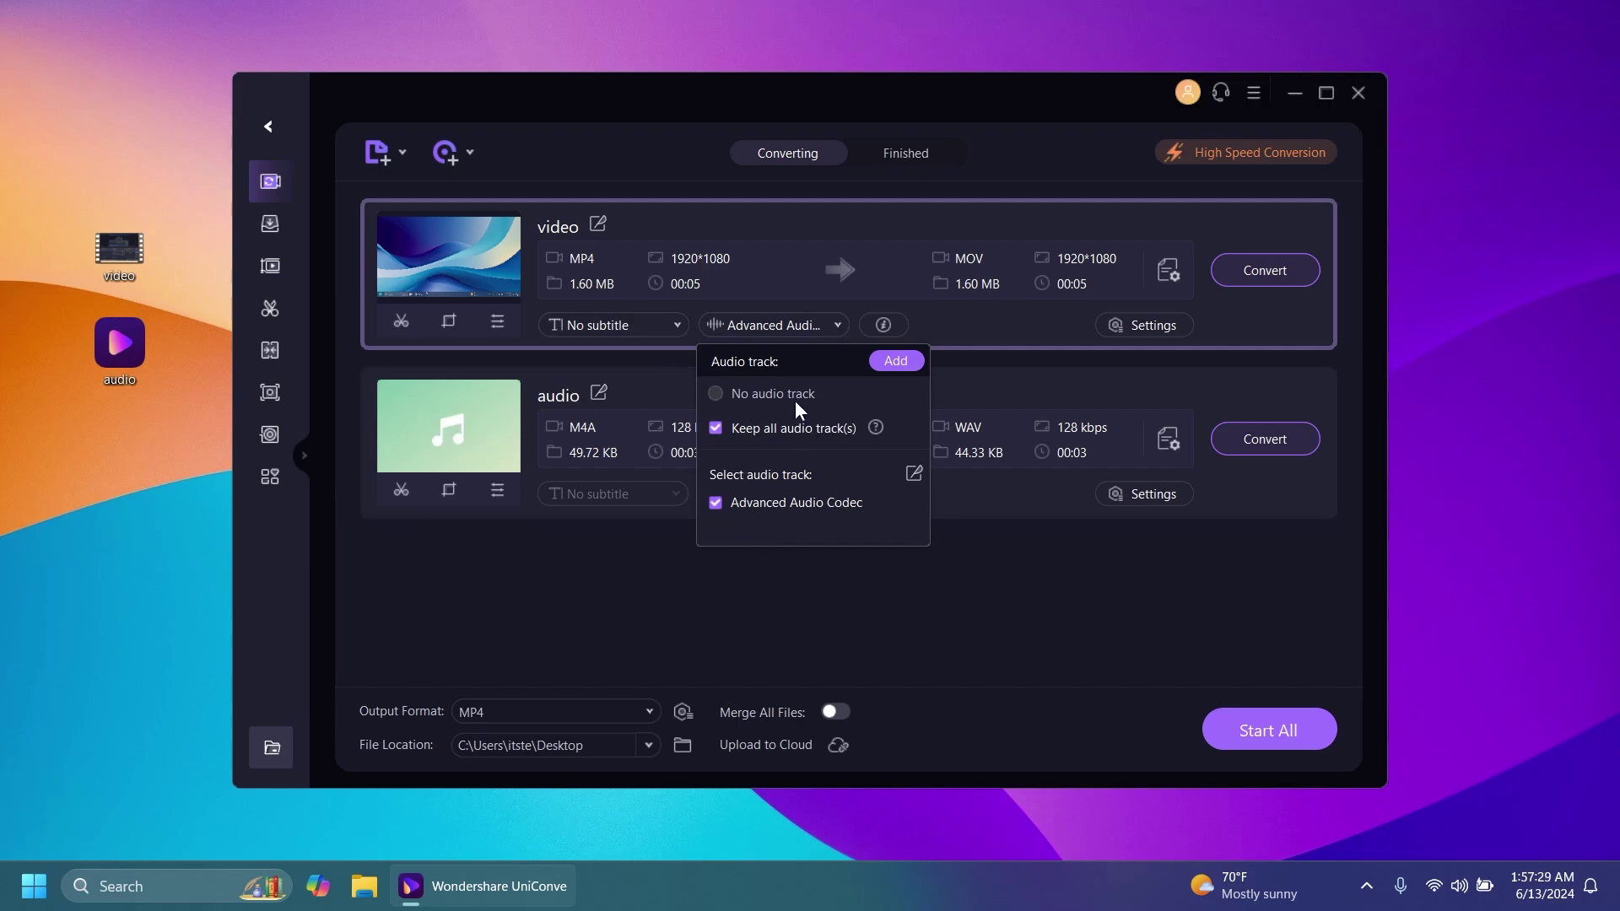
click(903, 589)
click(801, 494)
click(801, 495)
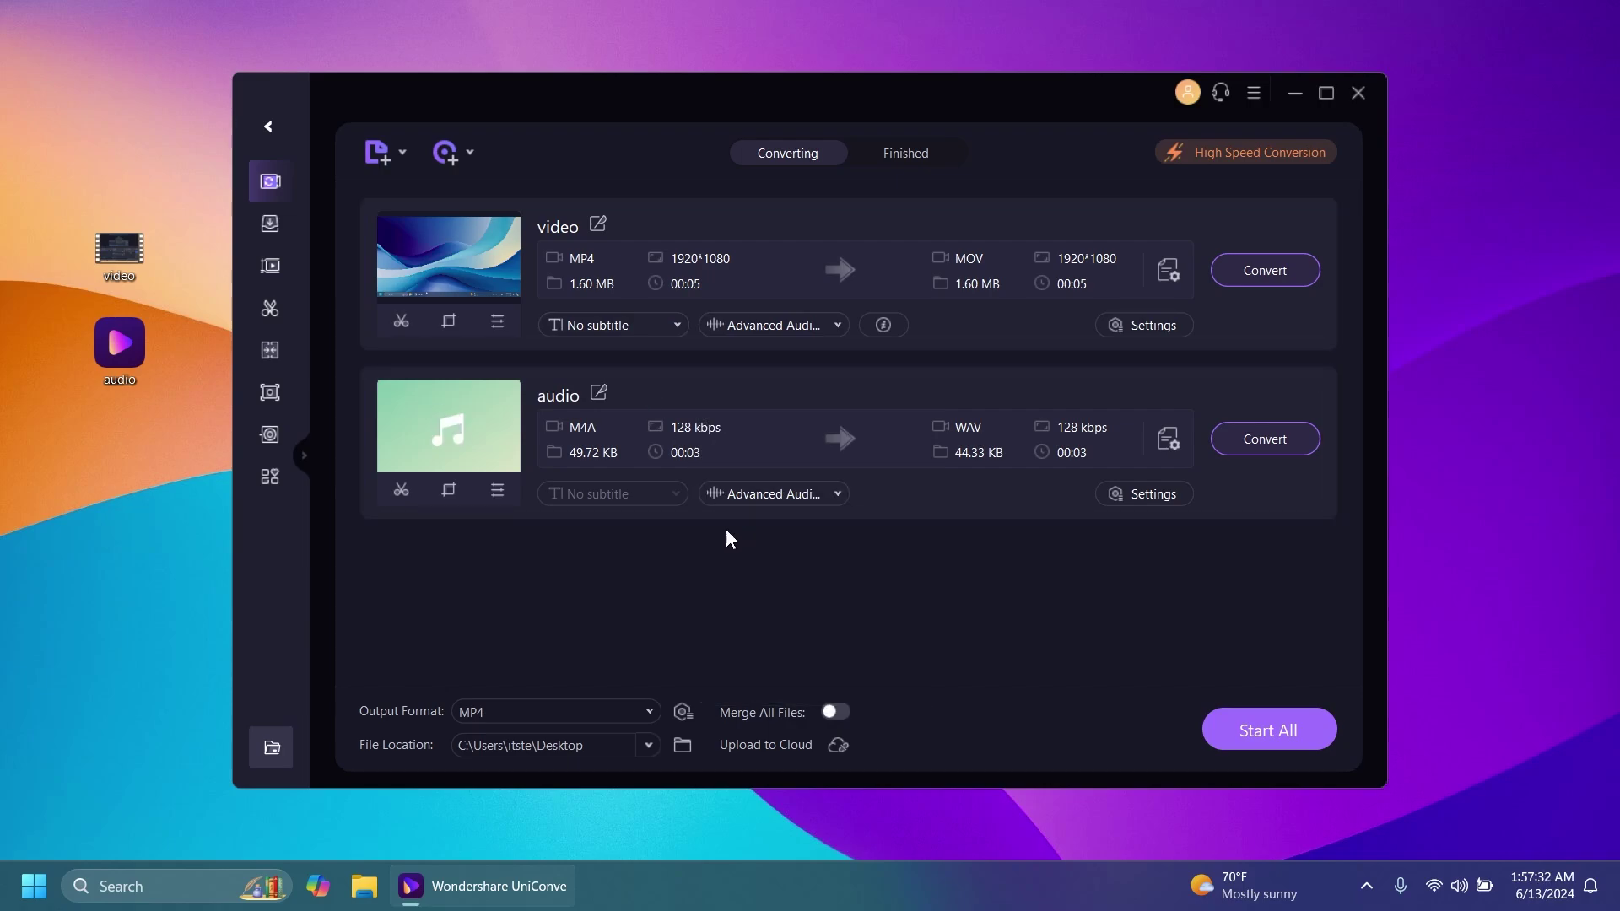
In the video's conversion settings, set the frame rate to 60 fps
click(1141, 328)
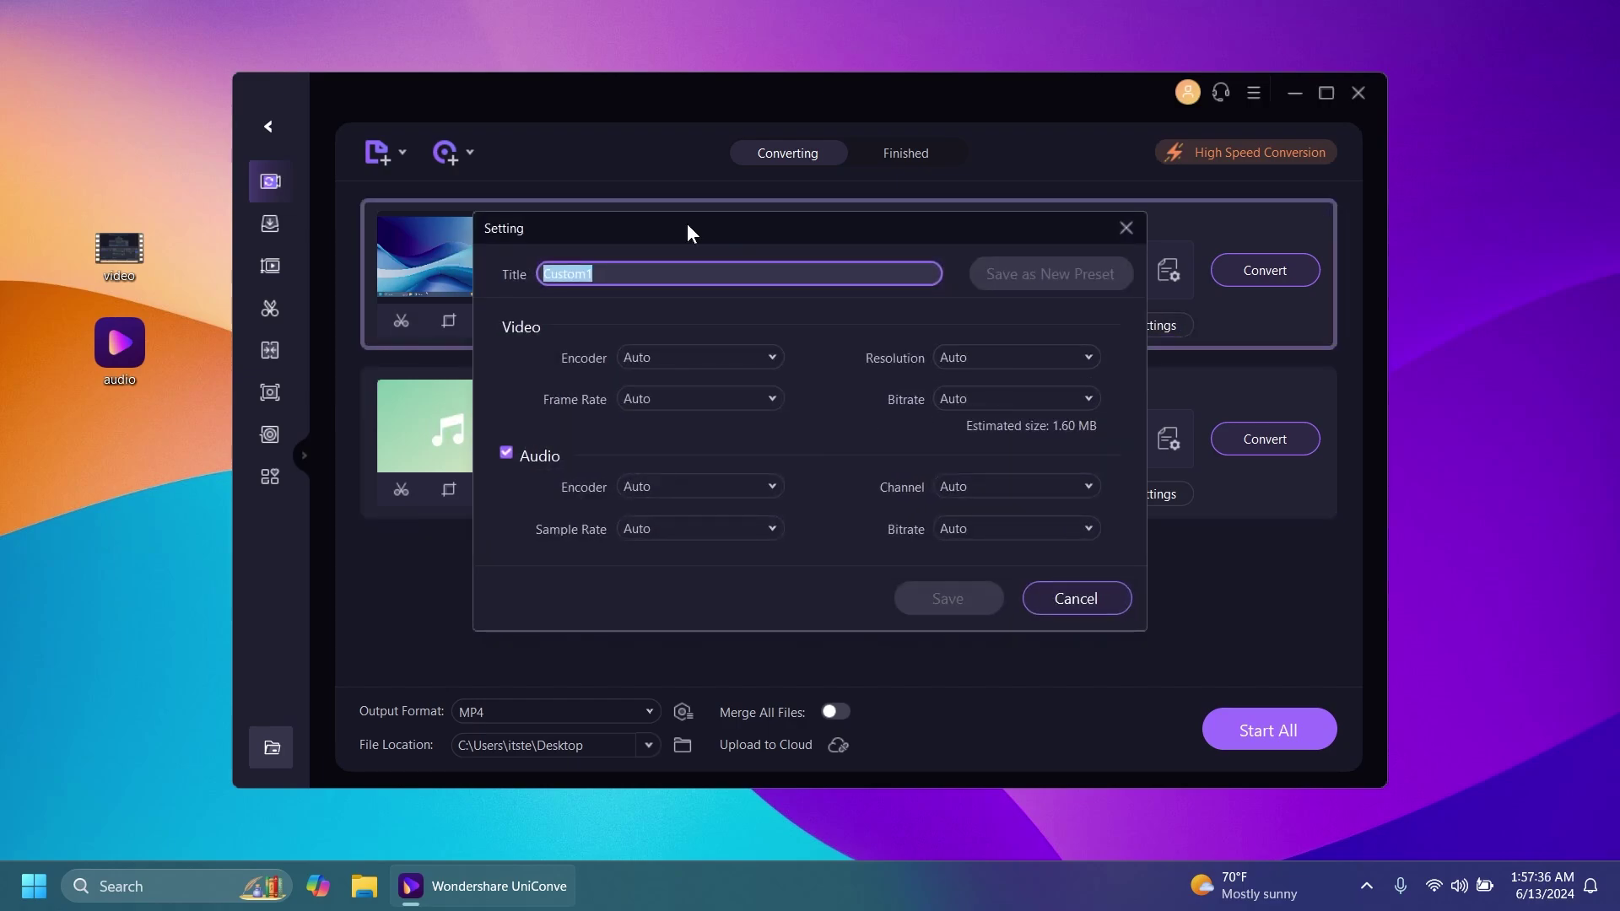
click(631, 275)
drag(639, 272, 529, 278)
click(713, 356)
click(714, 356)
click(706, 399)
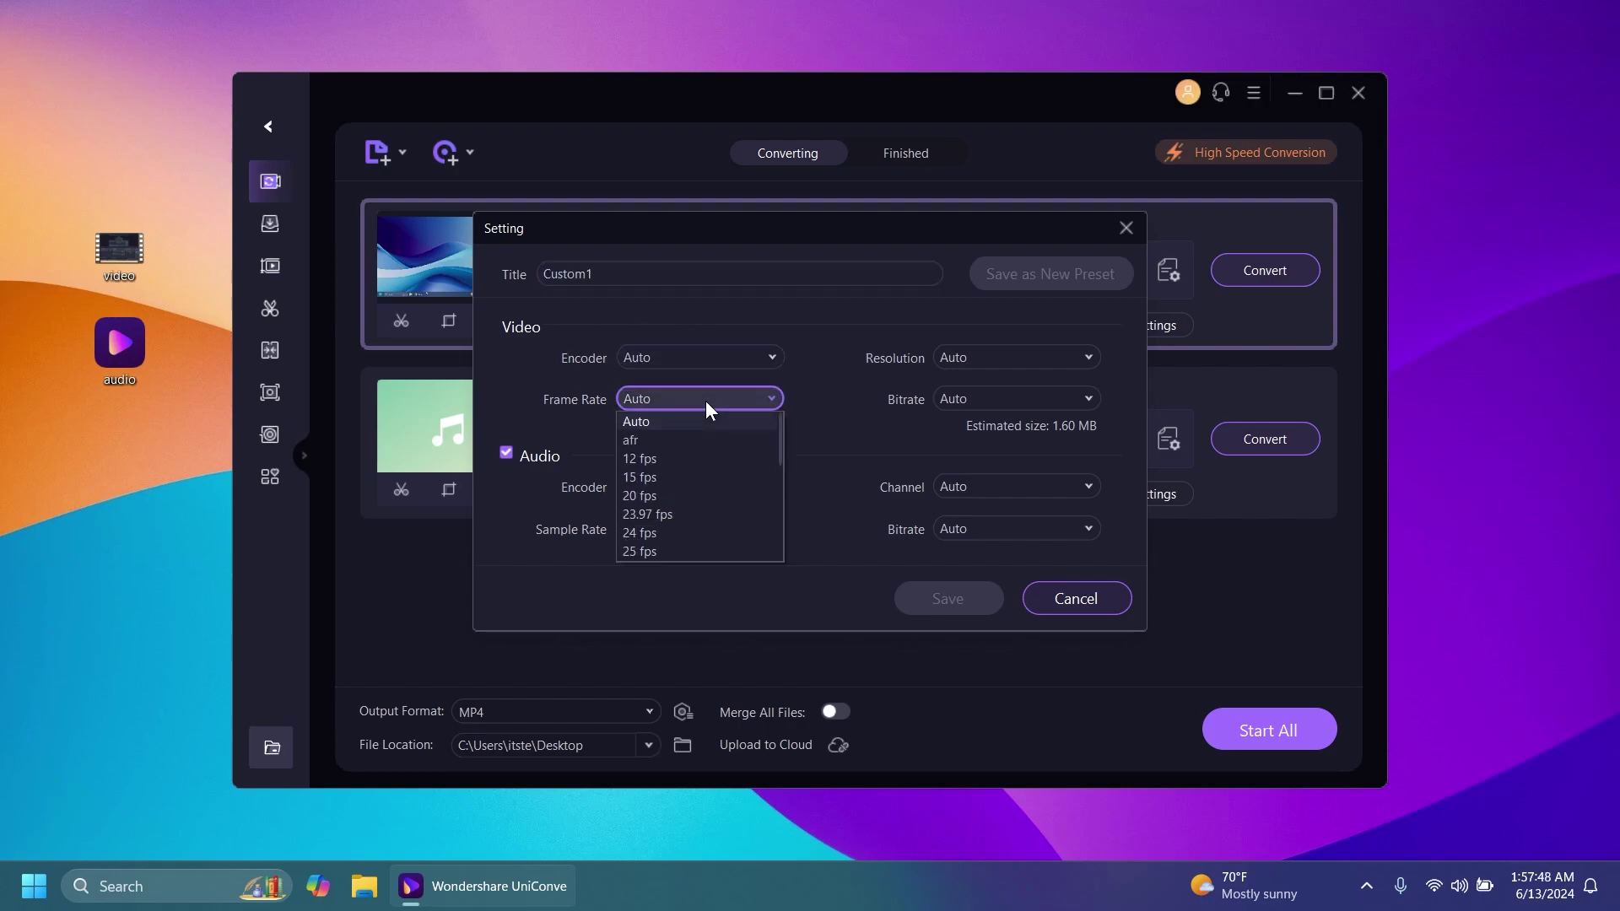
scroll(687, 538, down, 5)
scroll(678, 472, up, 2)
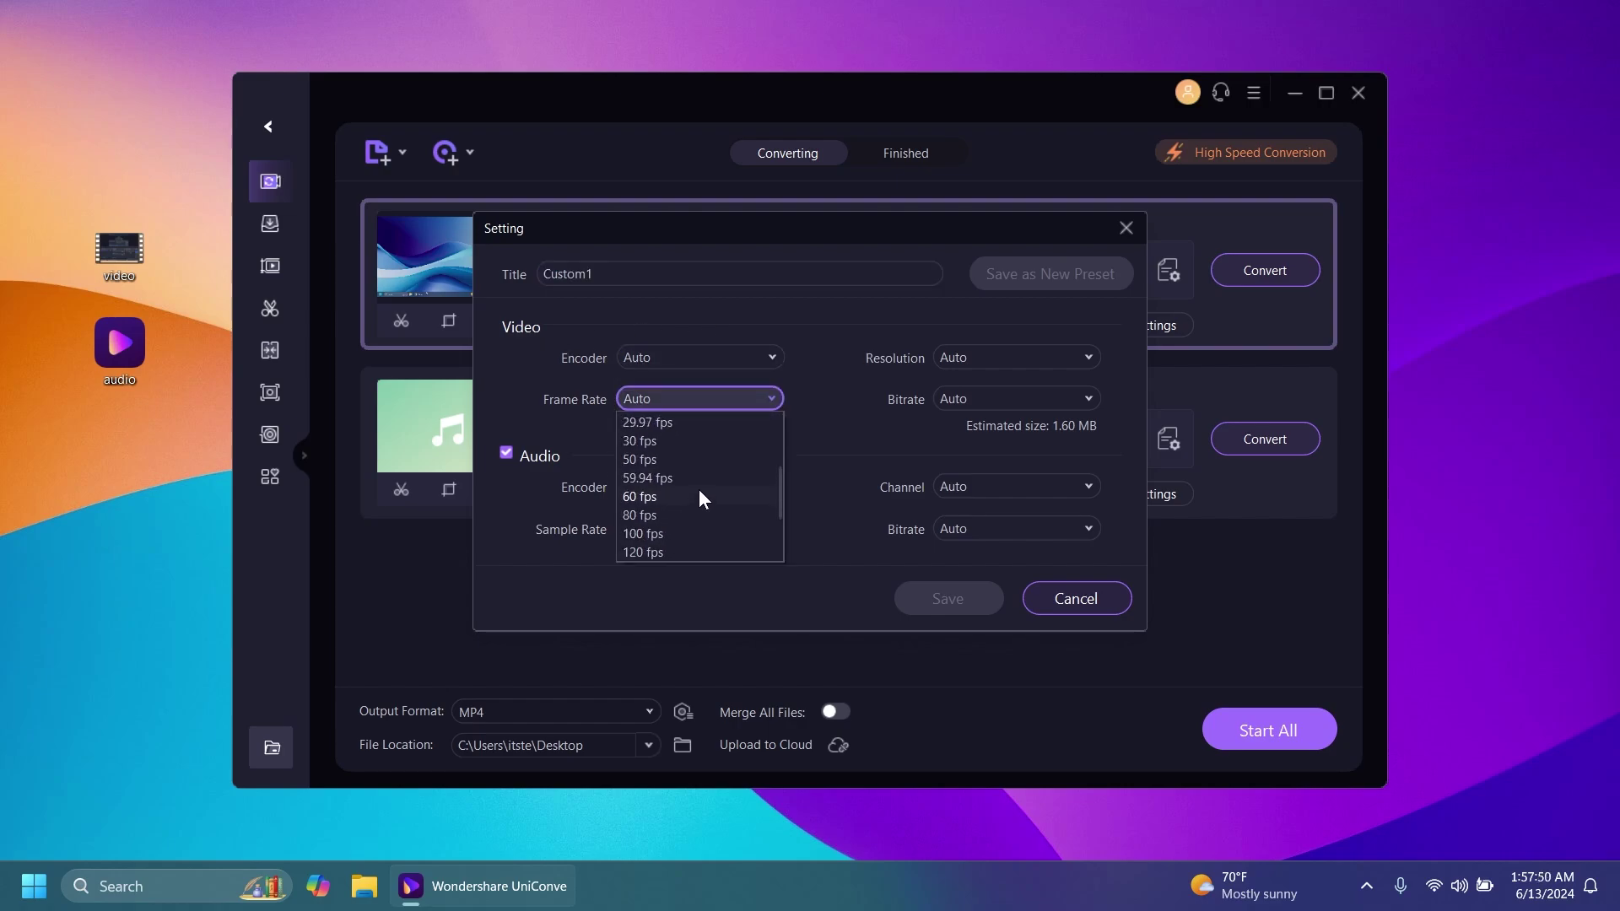
click(682, 496)
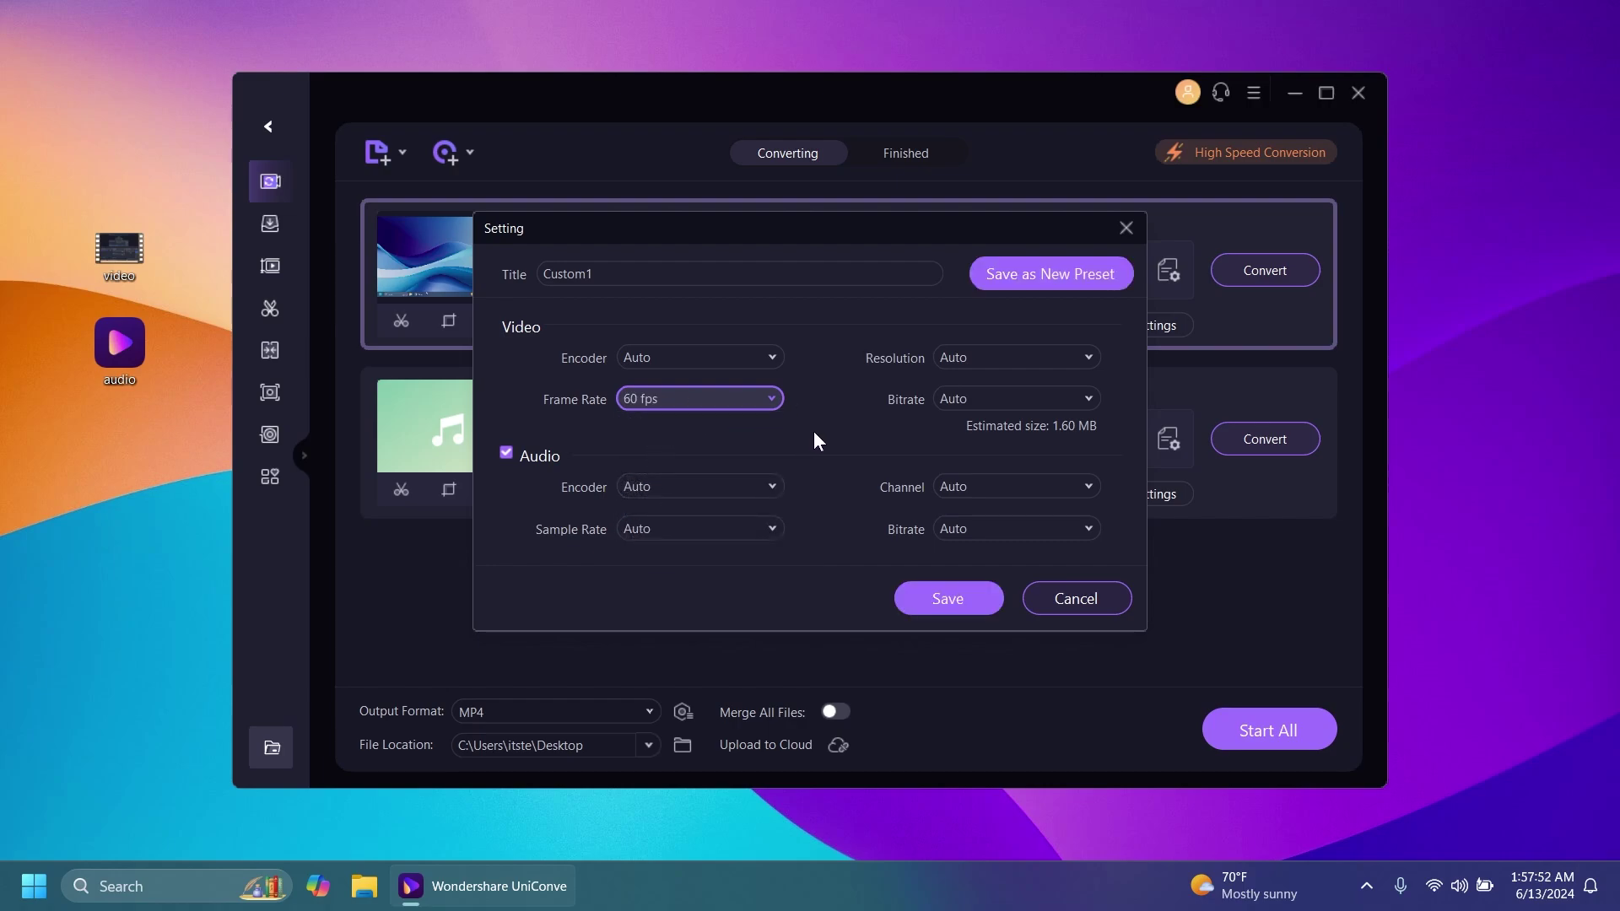
Leave the resolution and video bitrate on Auto and the audio encoder unchanged
click(970, 364)
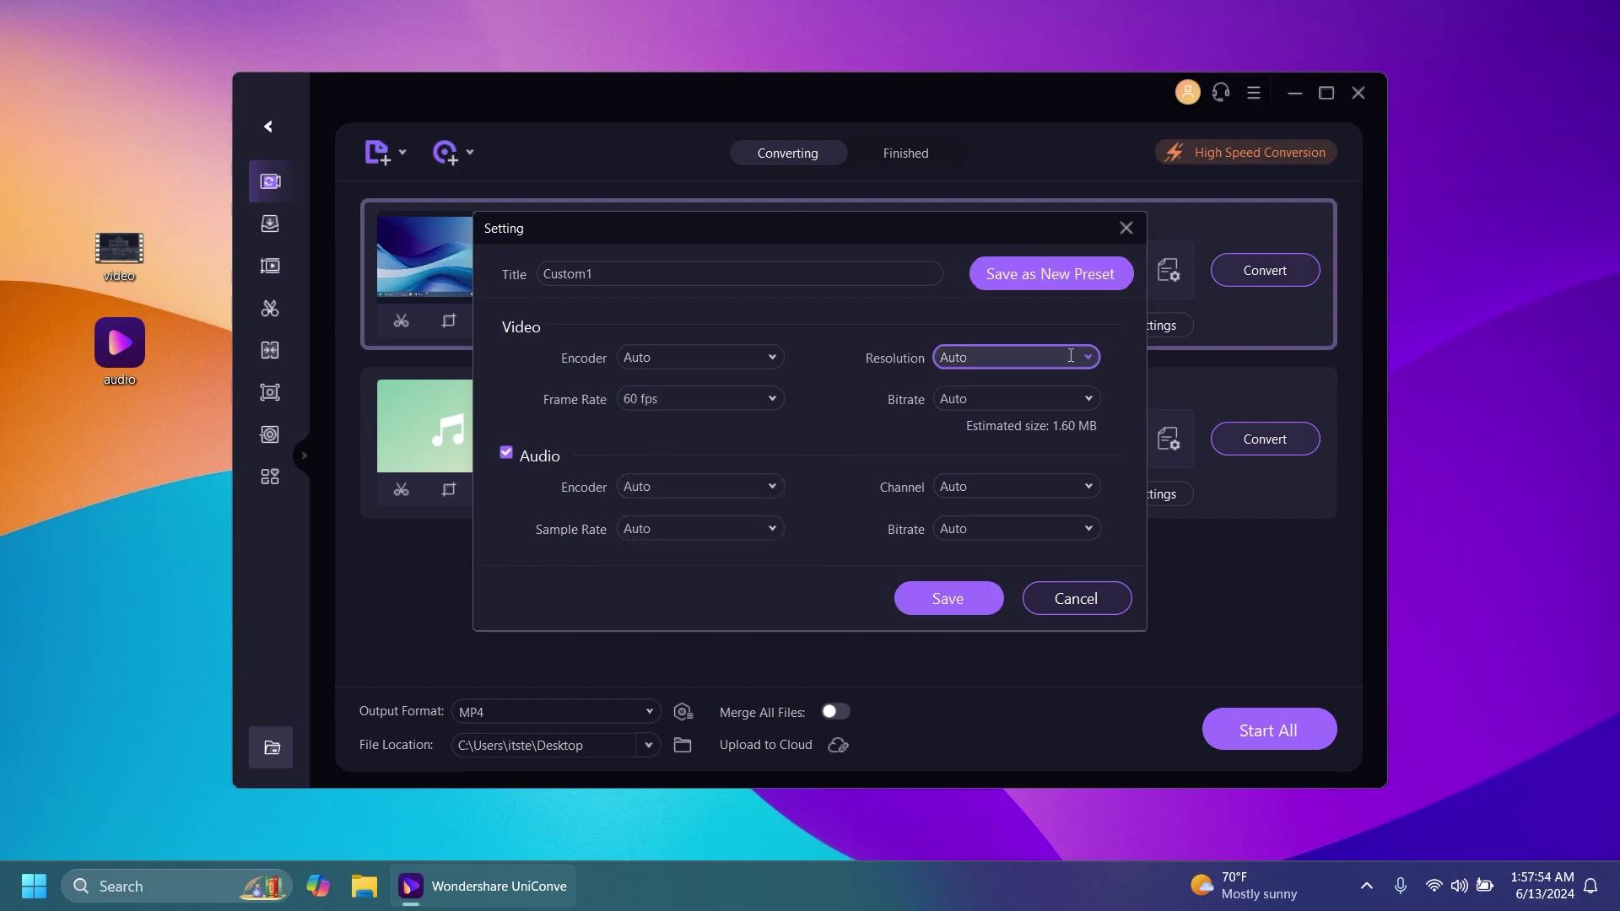
click(923, 442)
click(981, 404)
click(1087, 397)
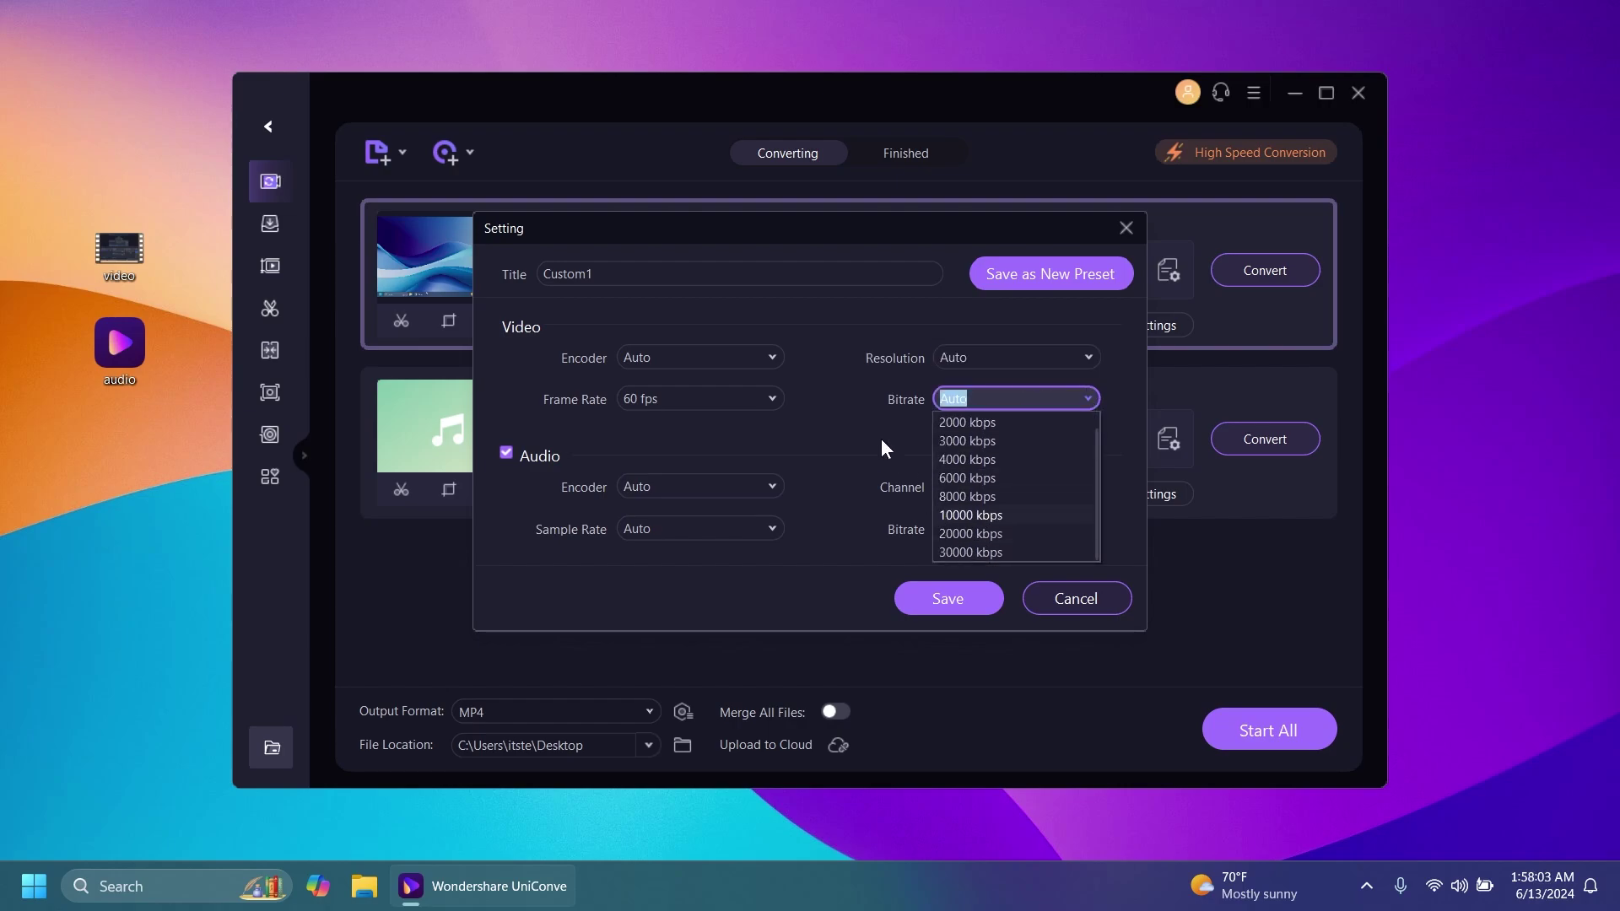
click(1015, 407)
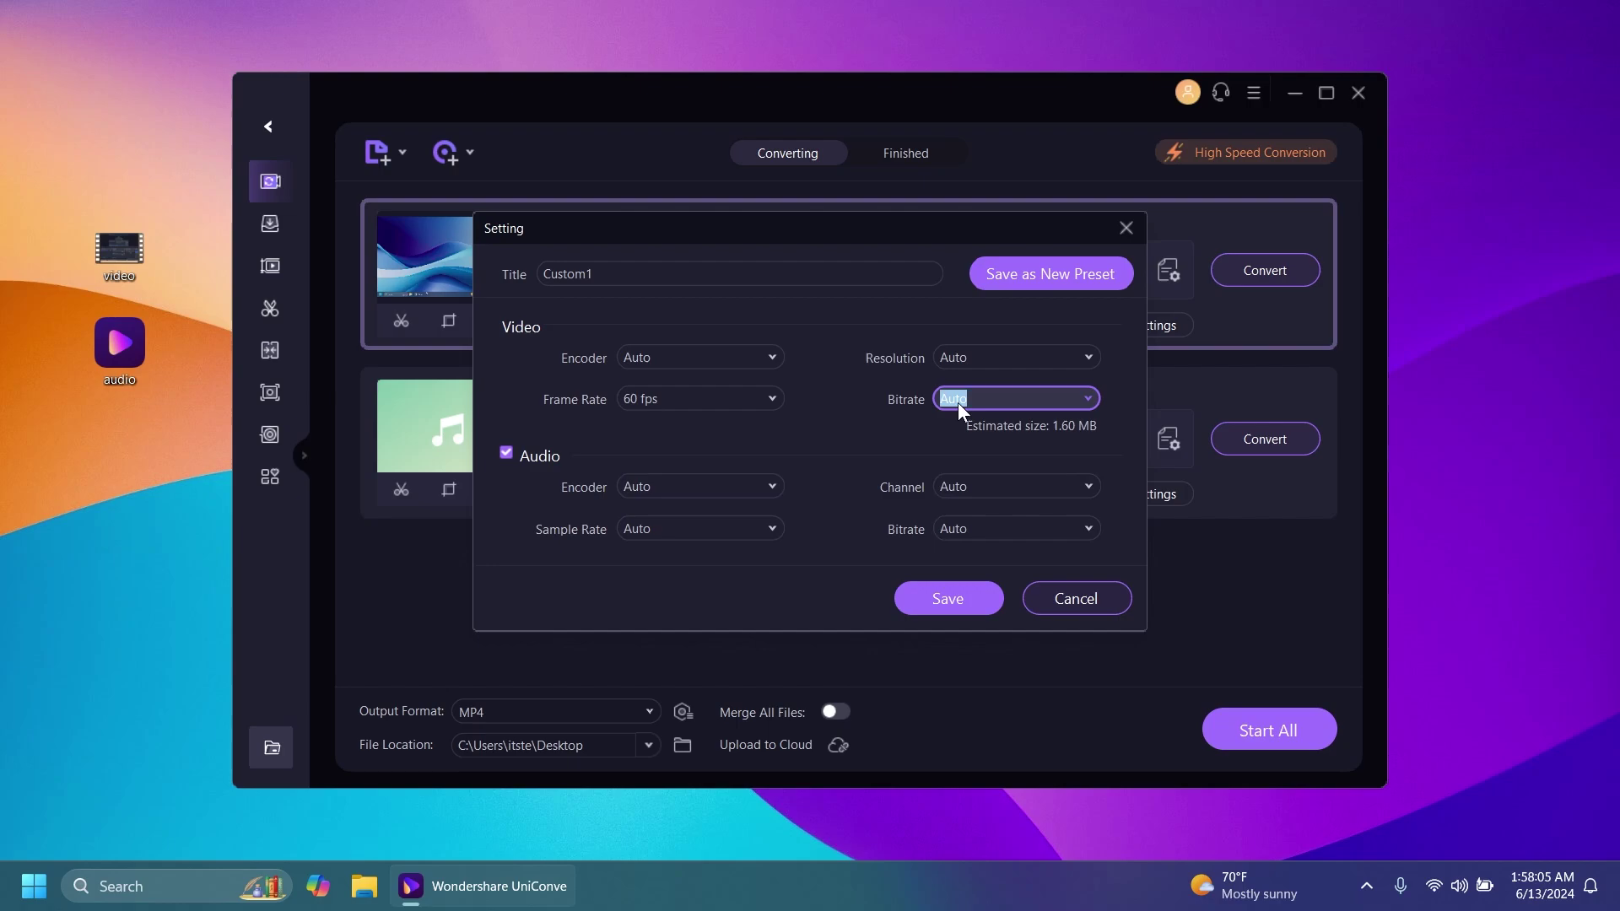
click(1013, 399)
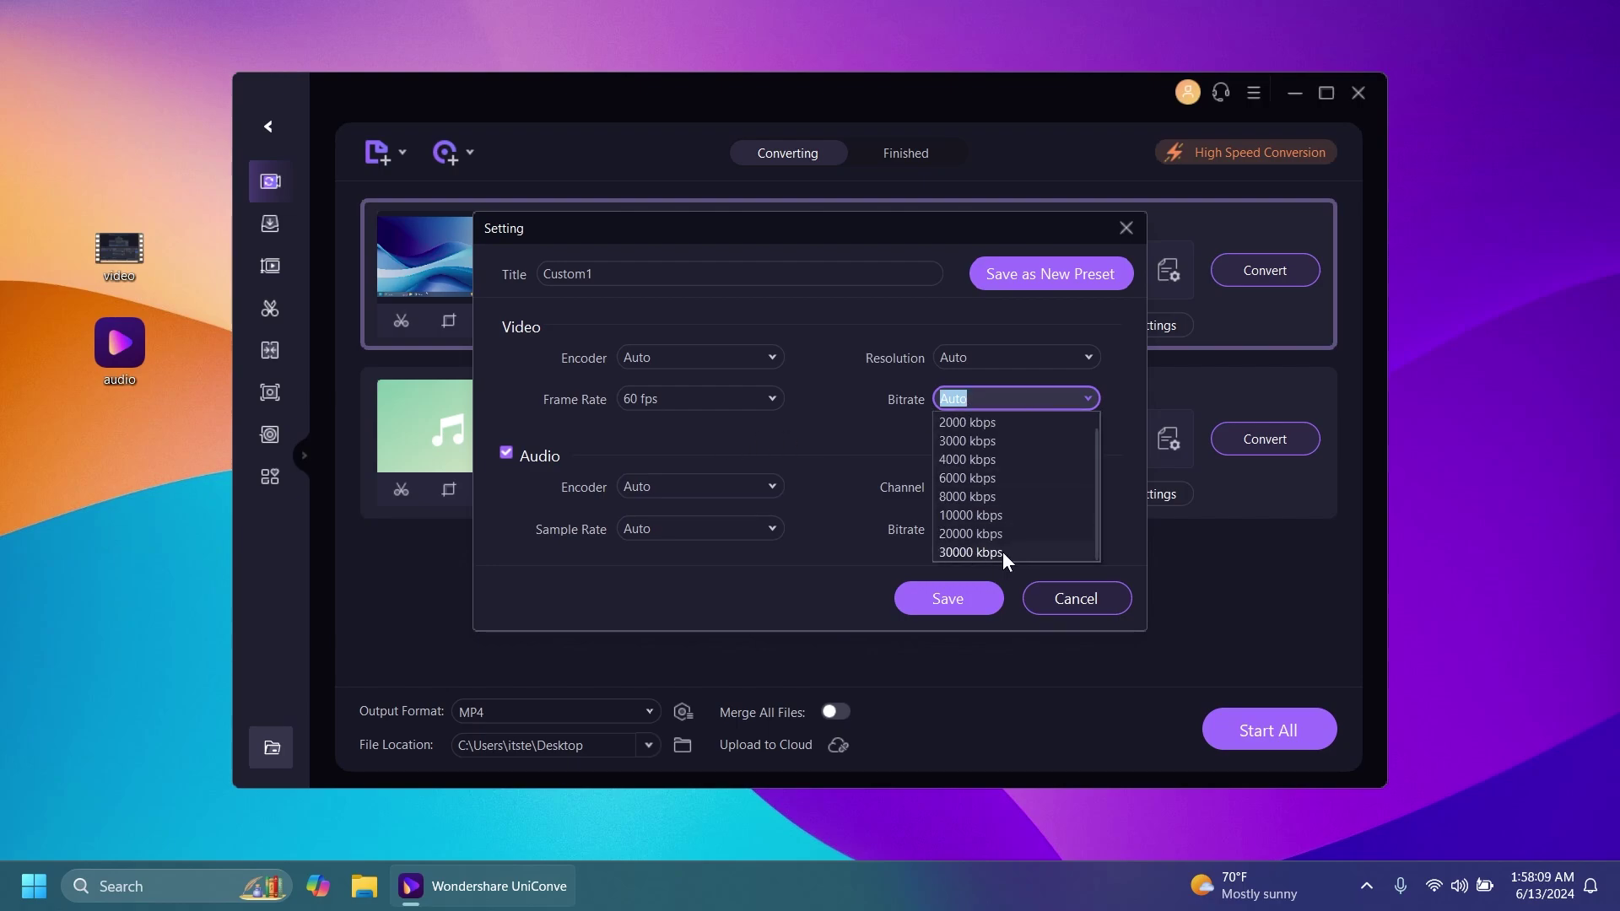
click(850, 418)
click(769, 487)
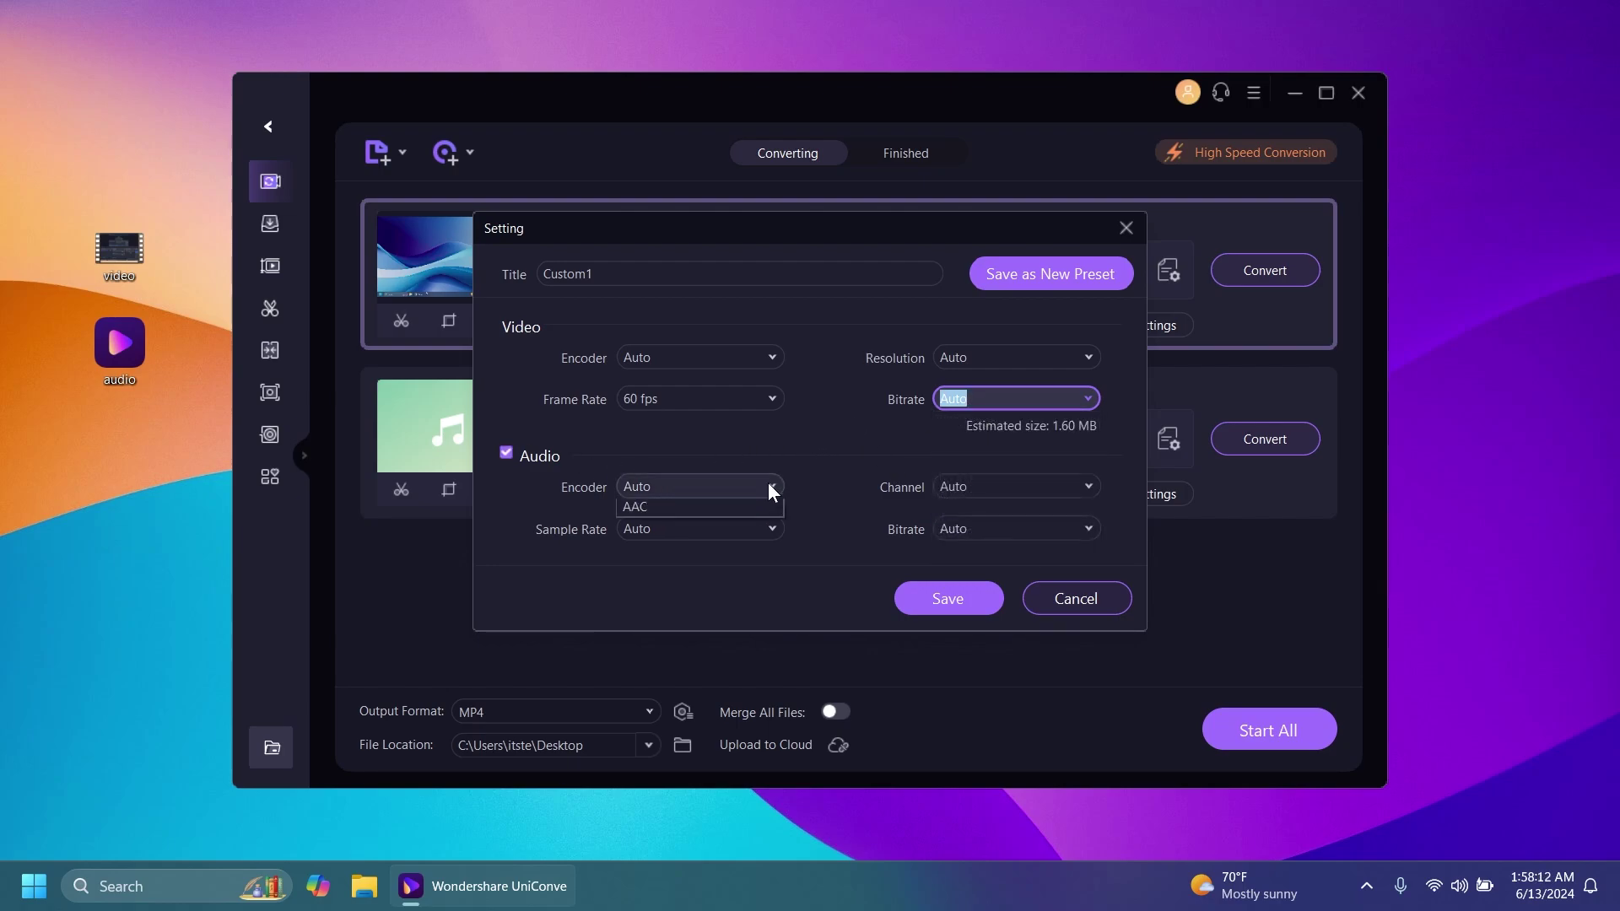
click(824, 484)
key(Tab)
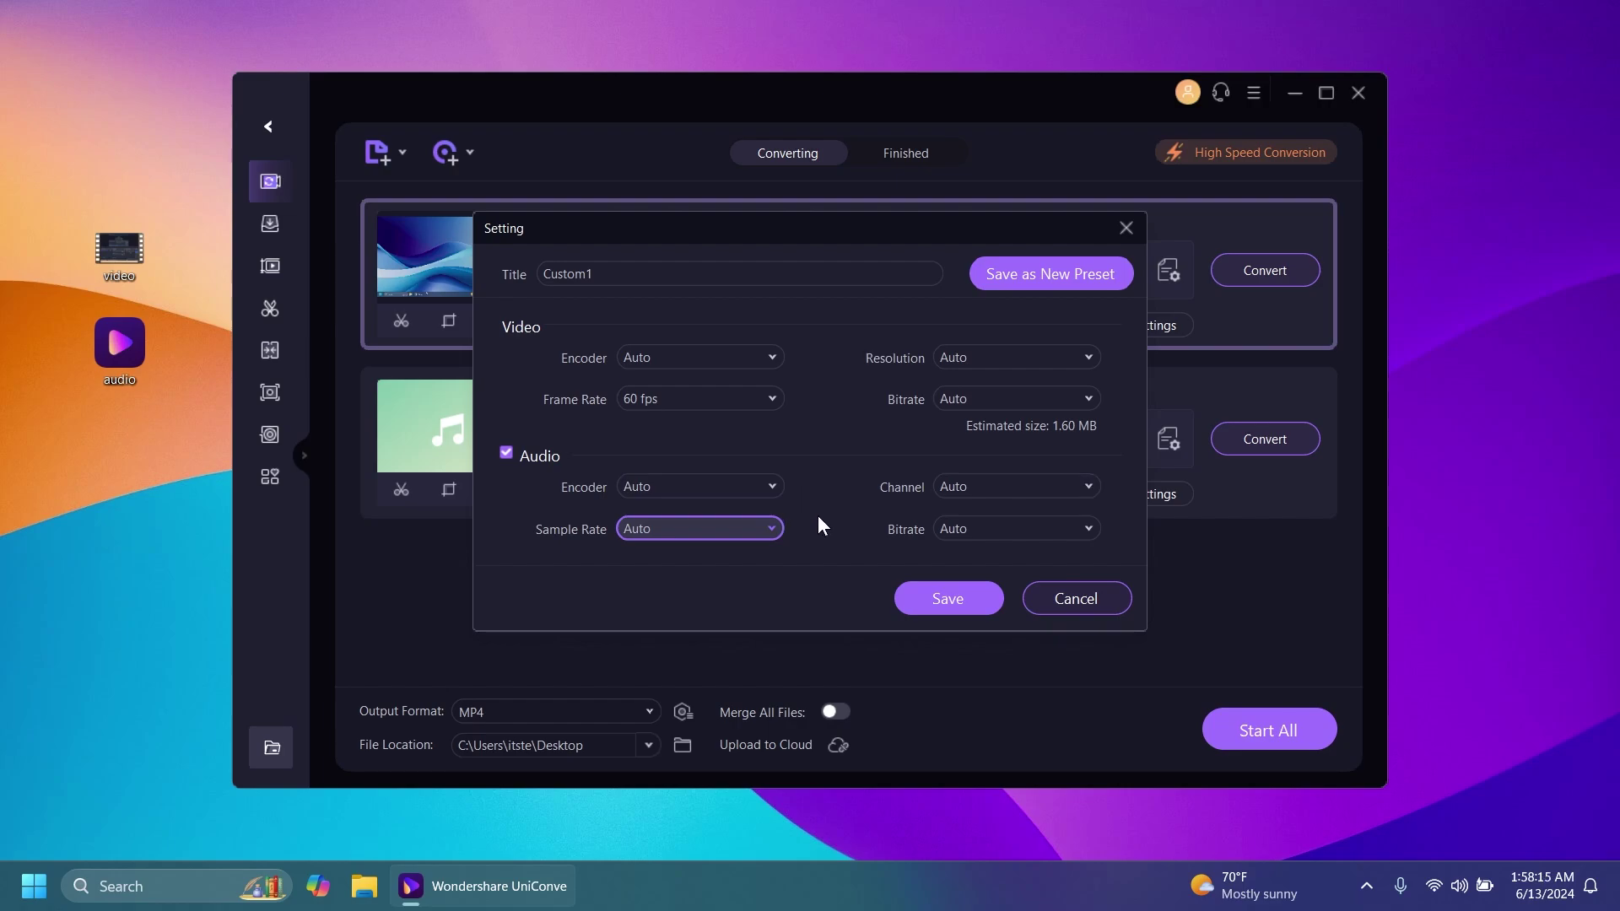
Save these settings as a new preset titled 'Video Preset' and apply them
double_click(663, 271)
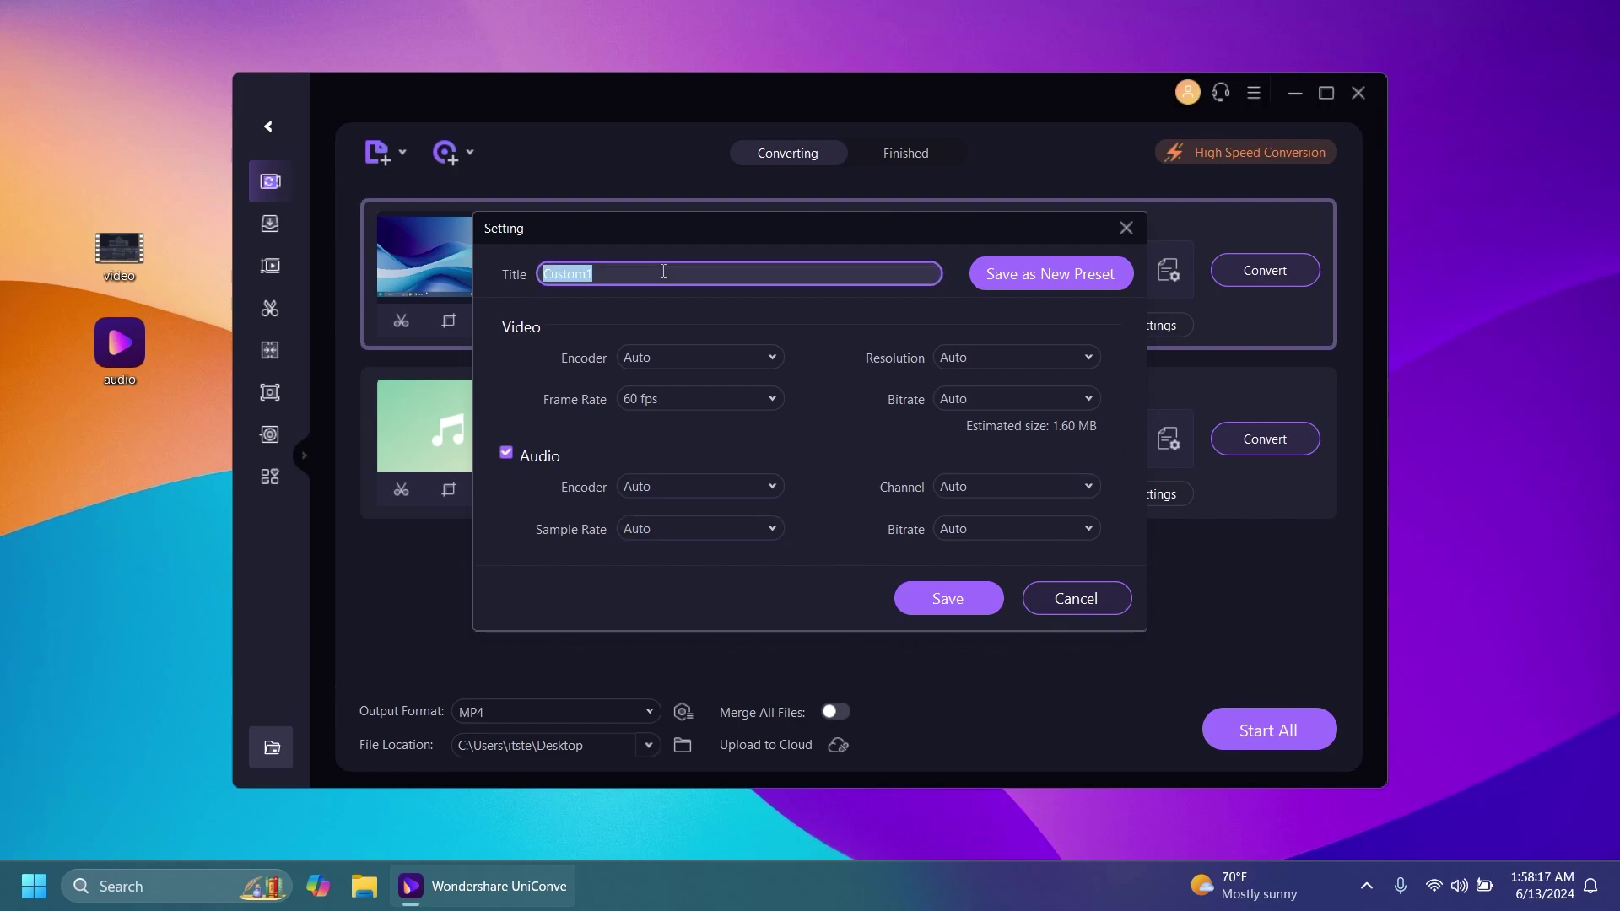
text(Video Preset)
click(1046, 272)
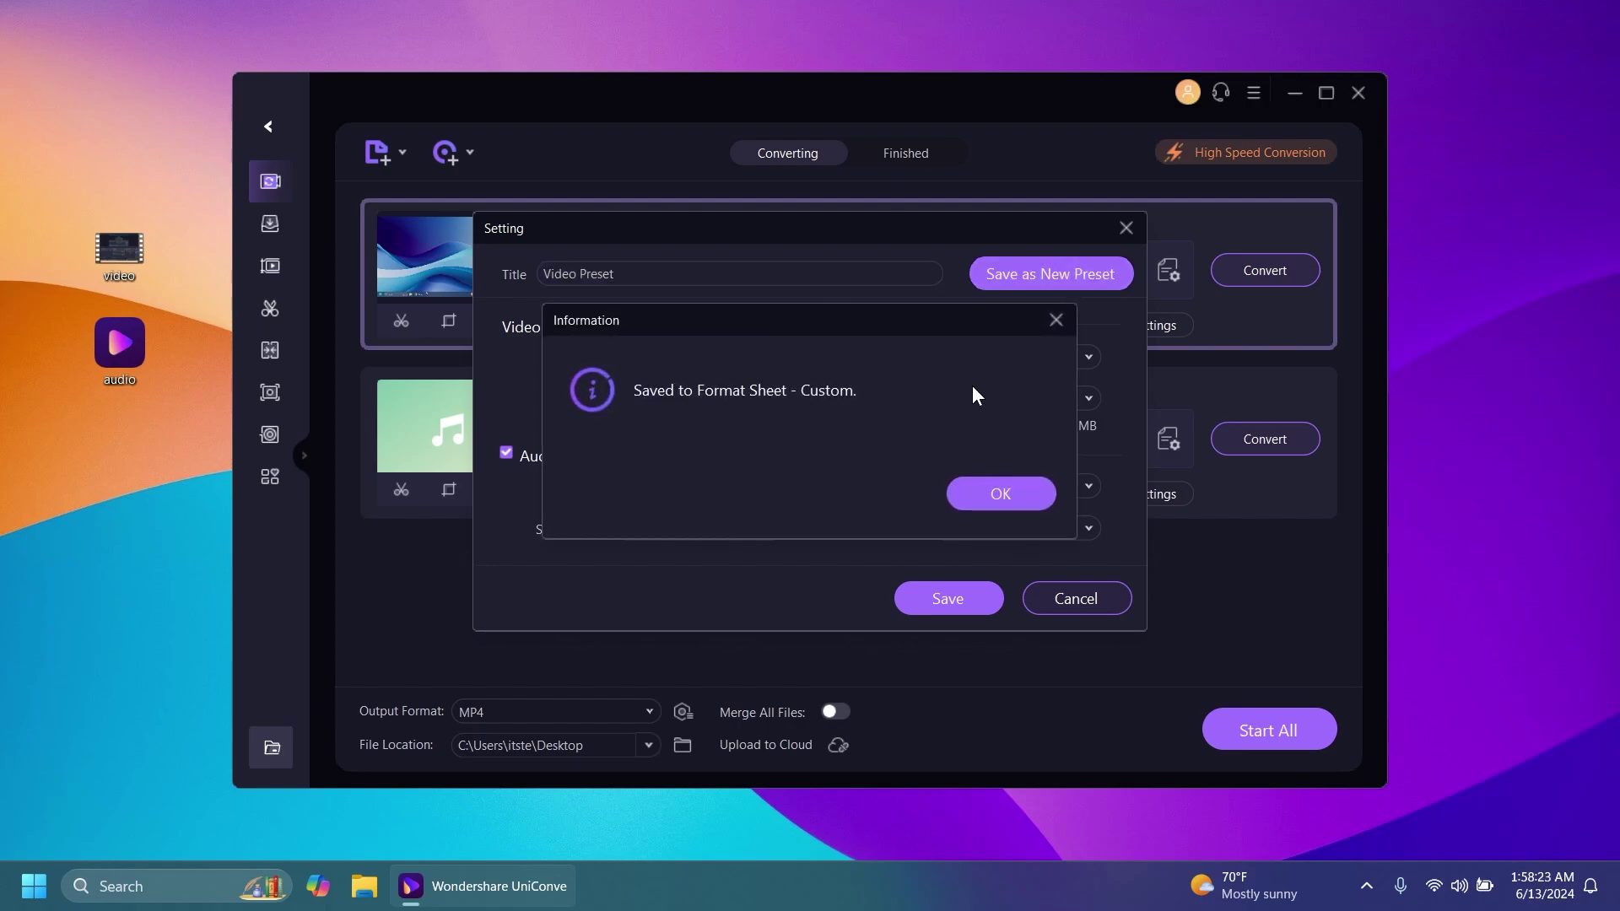
click(995, 493)
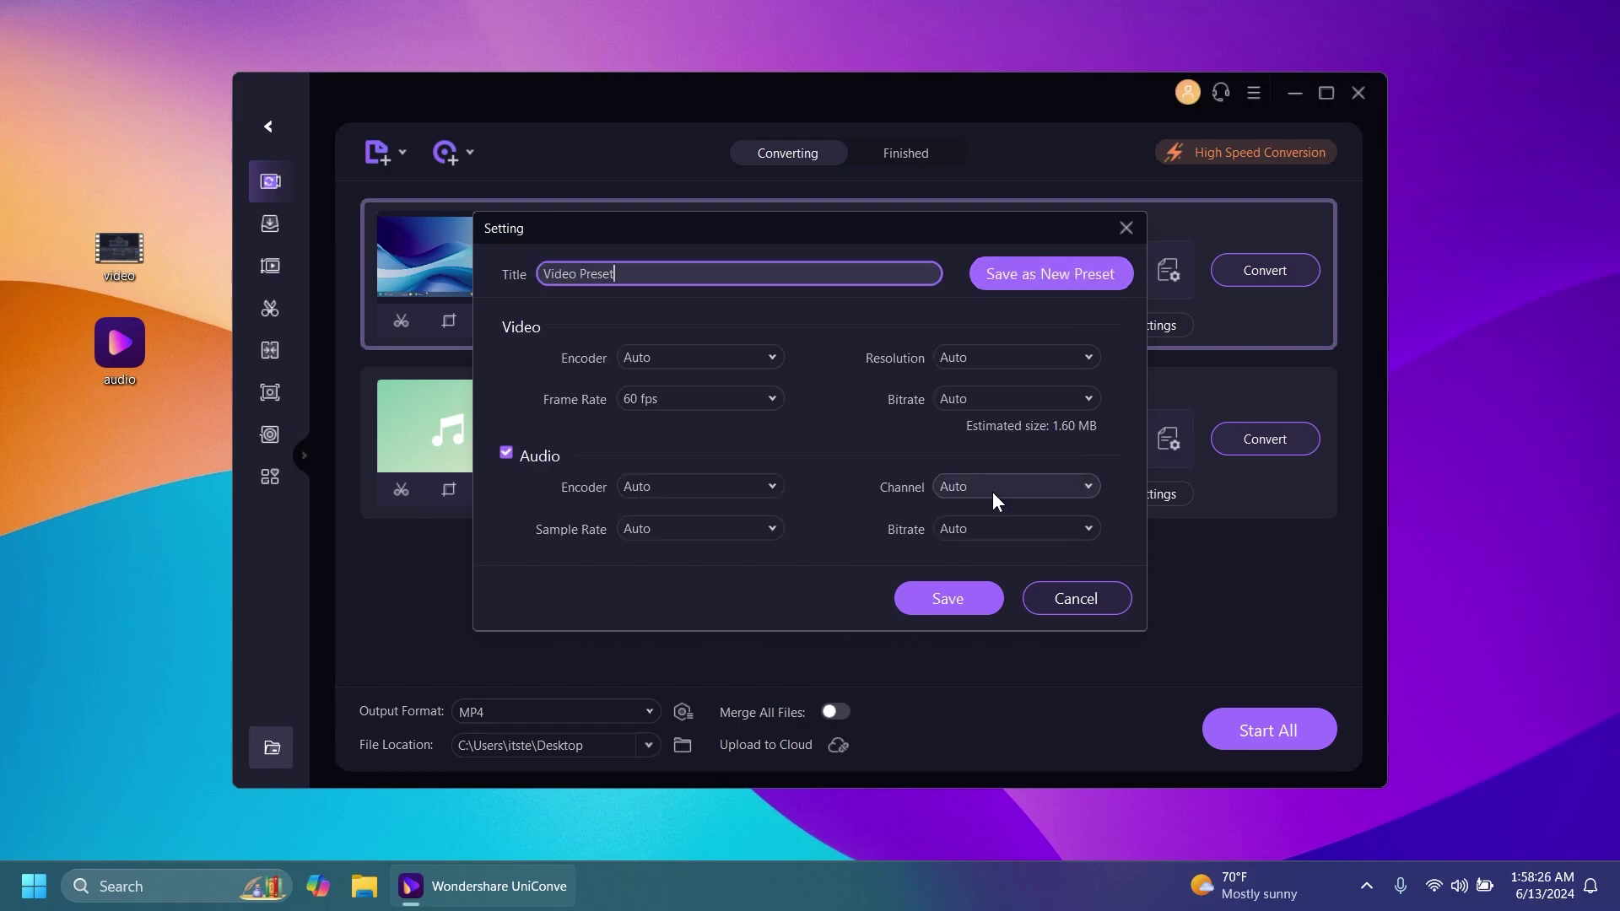
click(957, 603)
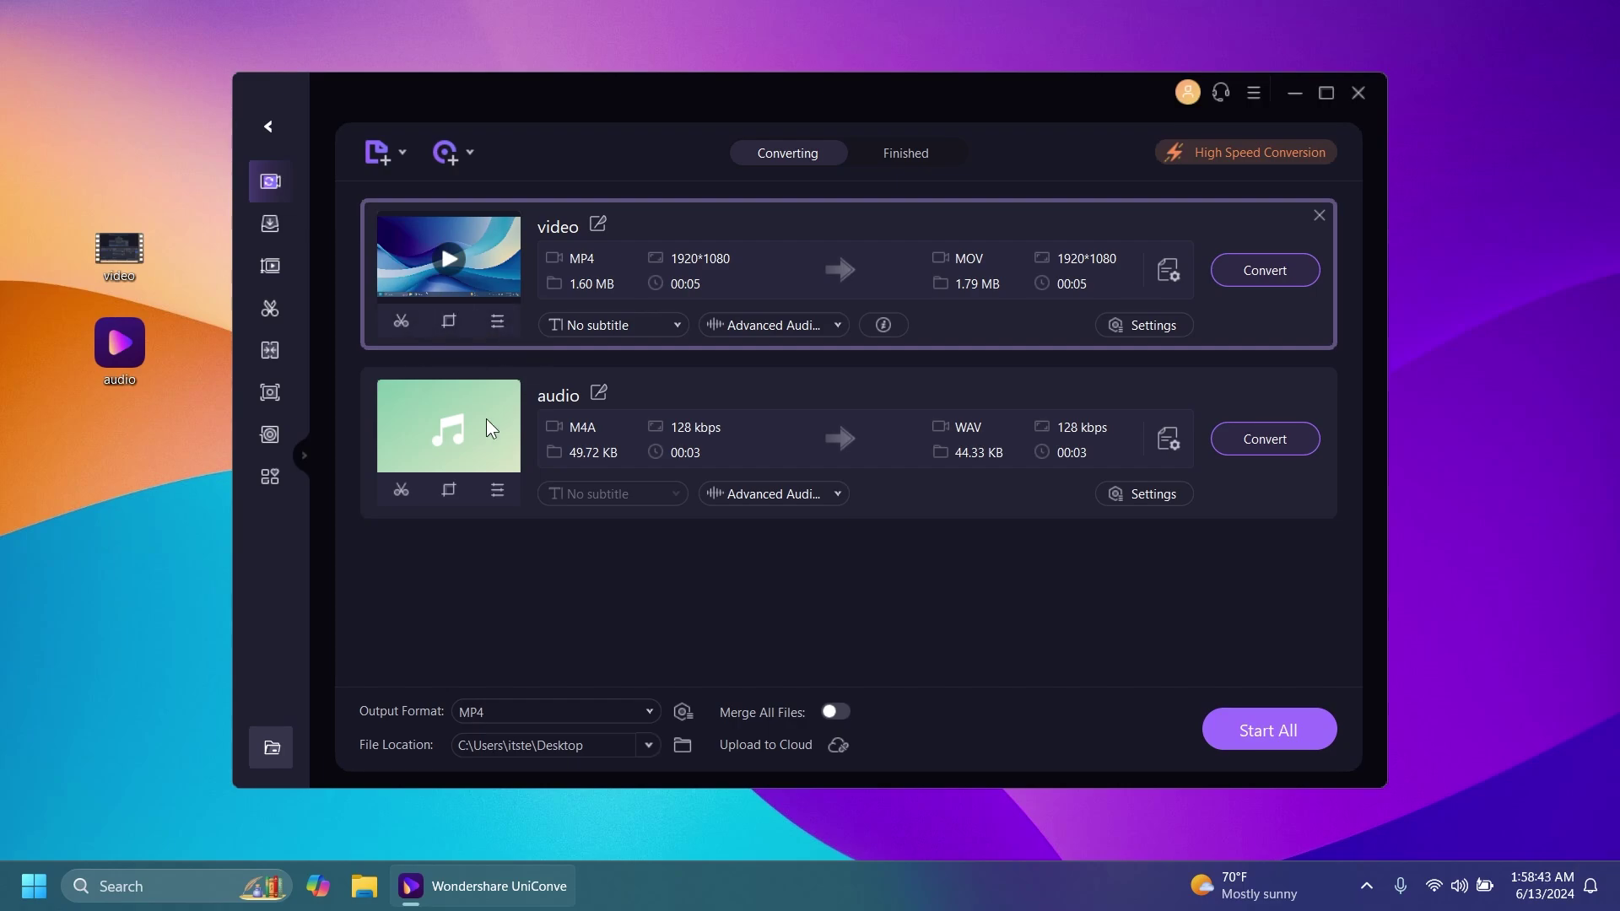
Split the video at about 0.50 and 1.09 seconds into three separate clips
click(401, 321)
click(353, 529)
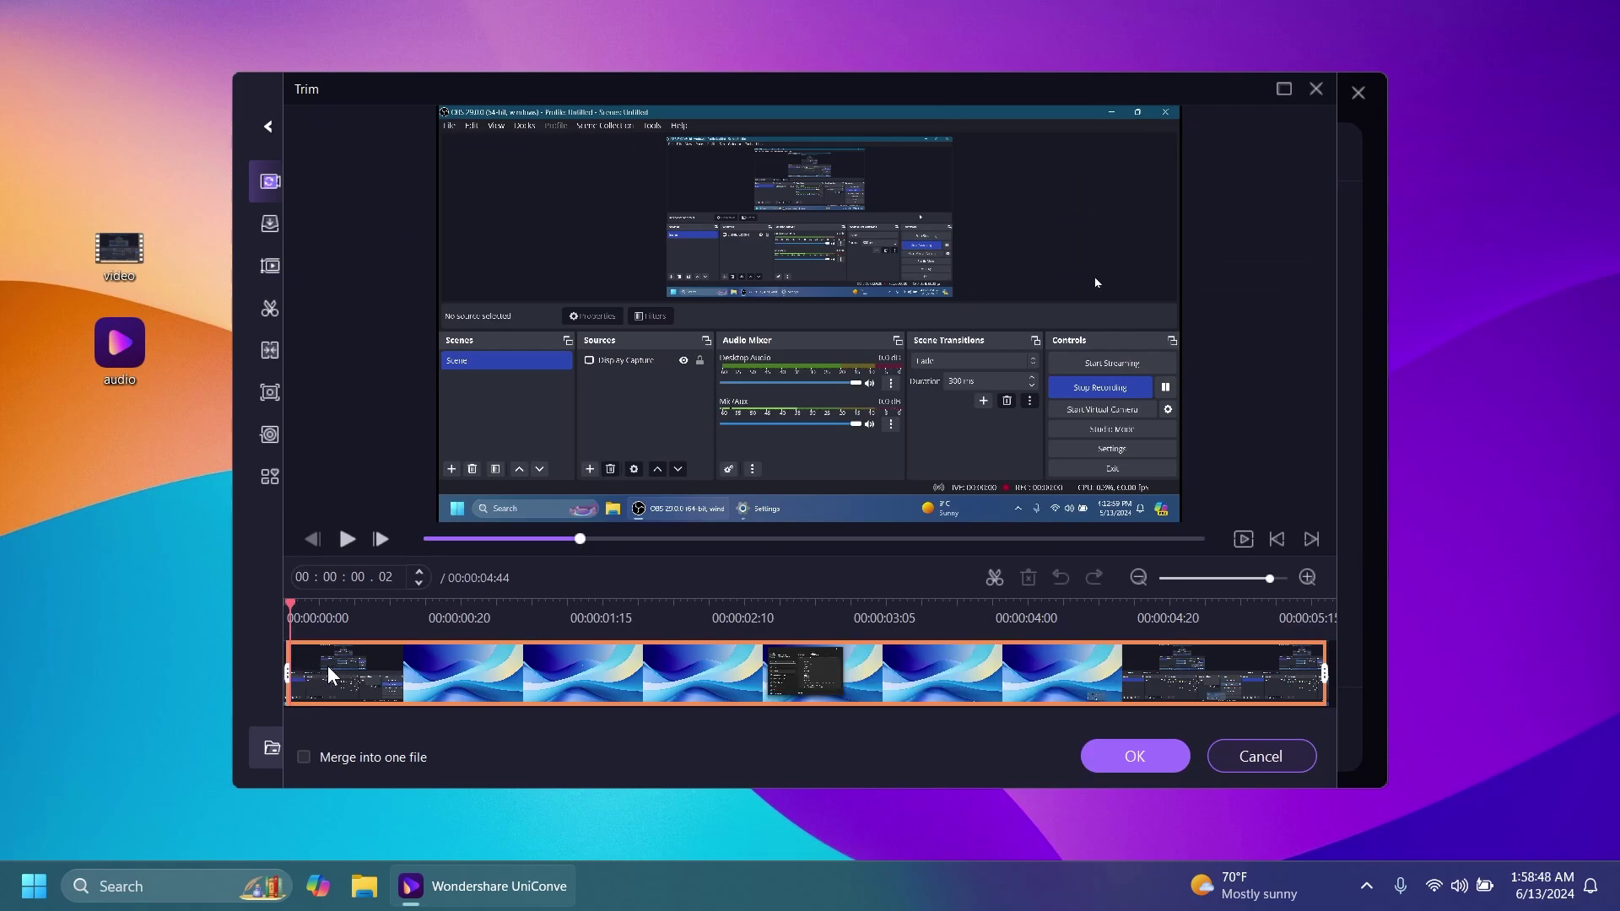
click(488, 654)
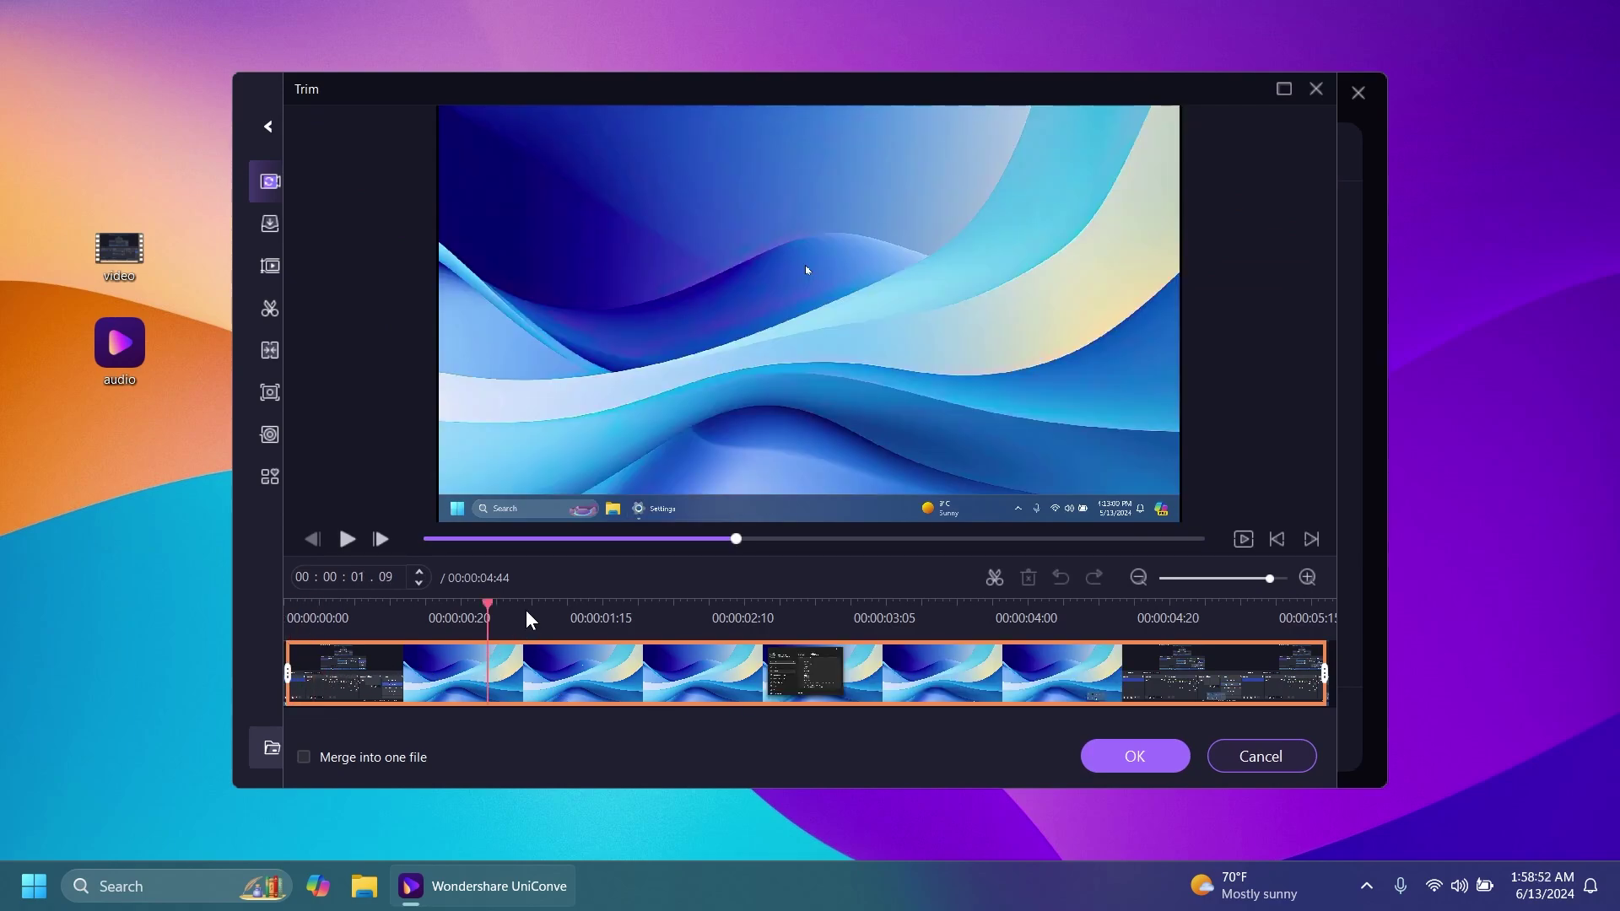
click(621, 619)
click(621, 661)
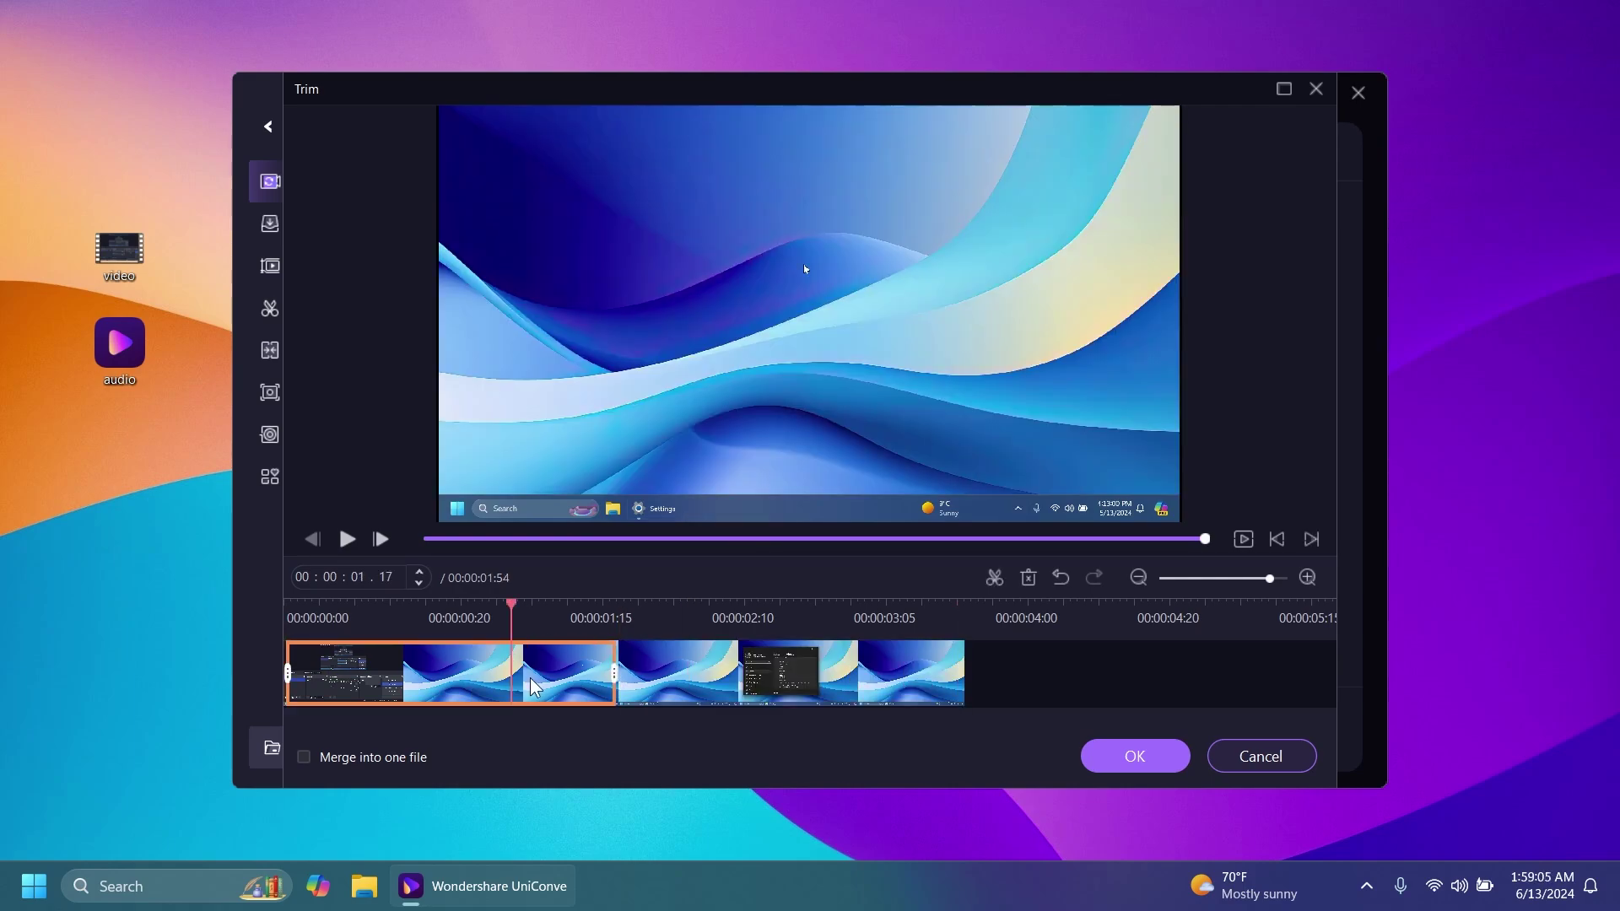
click(511, 679)
click(430, 675)
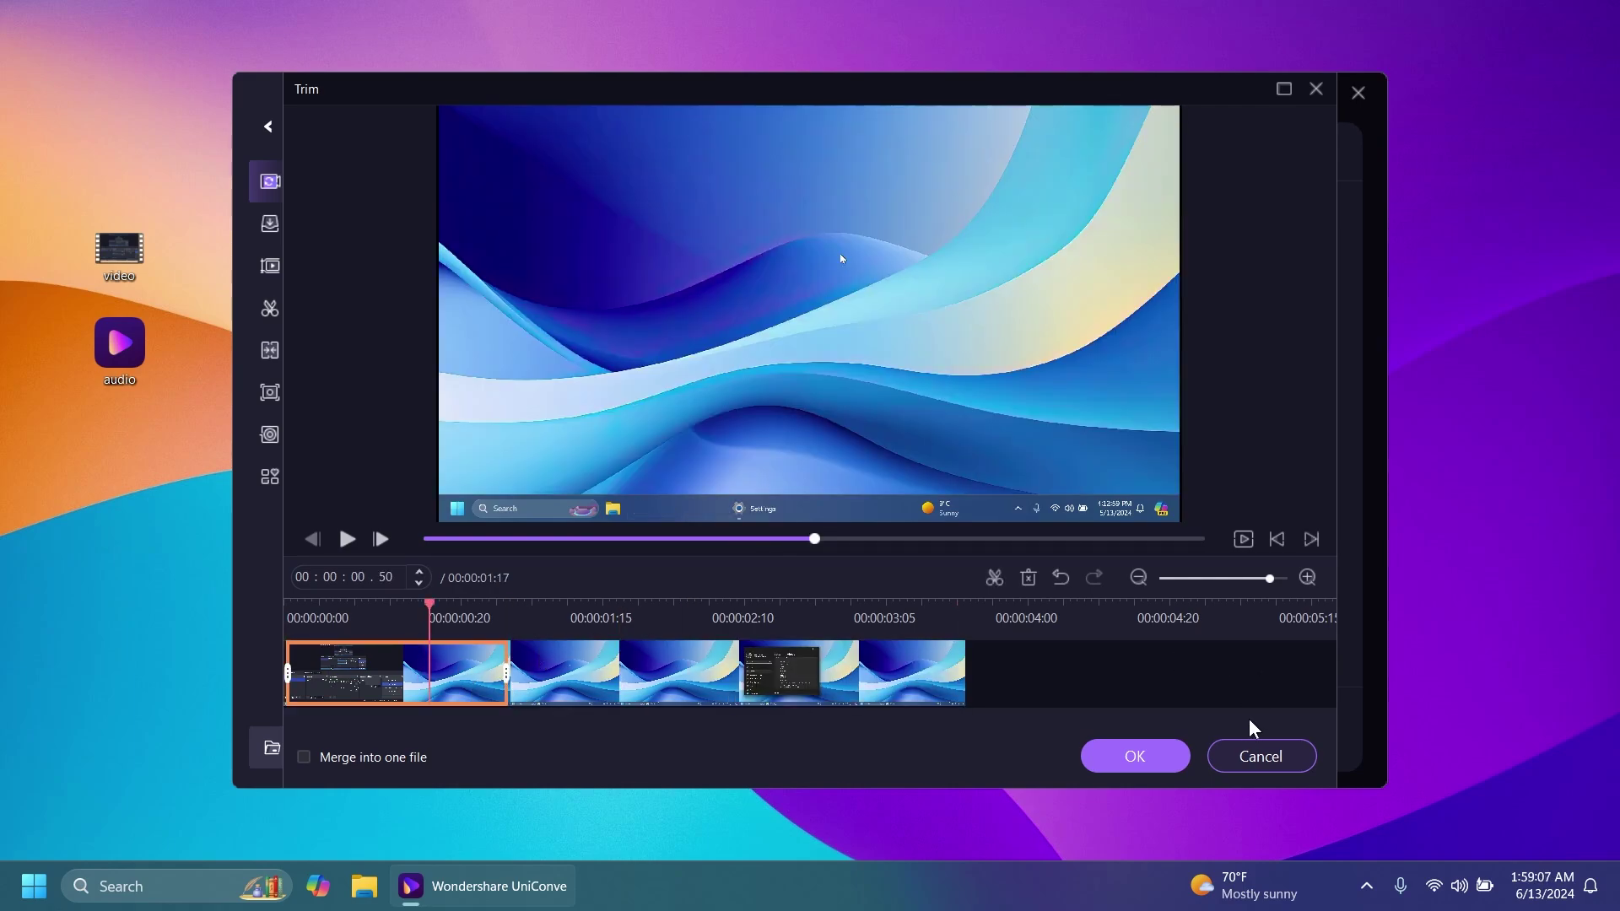
click(1131, 755)
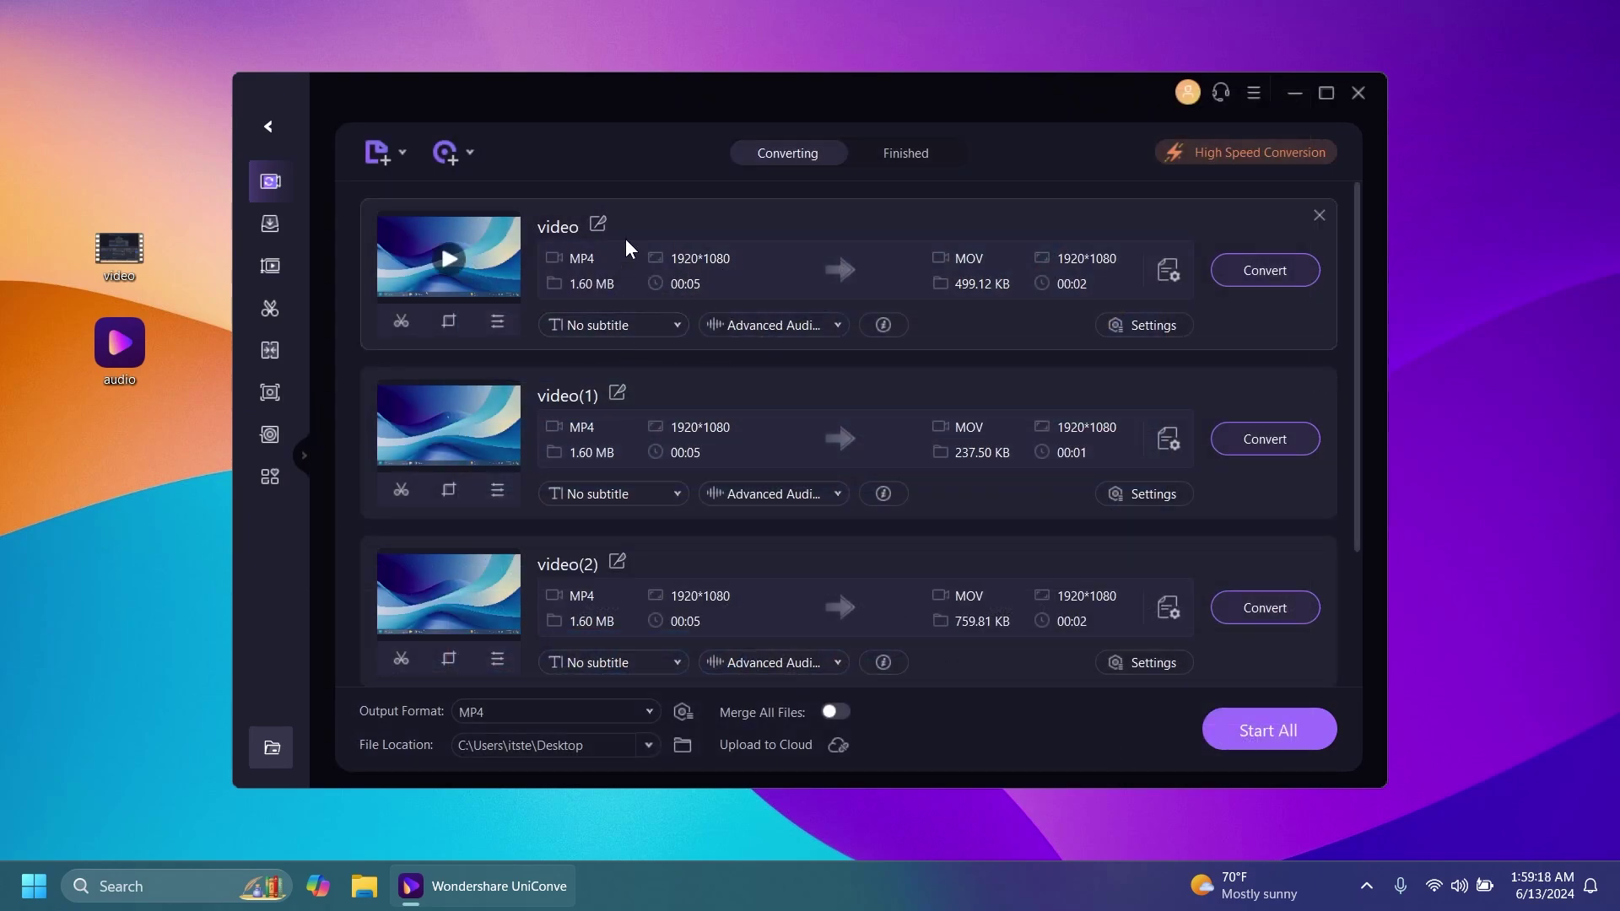
Give the first clip the Holiday filter with brightness -37, saturation -30, white balance -32 and contrast -8
click(501, 322)
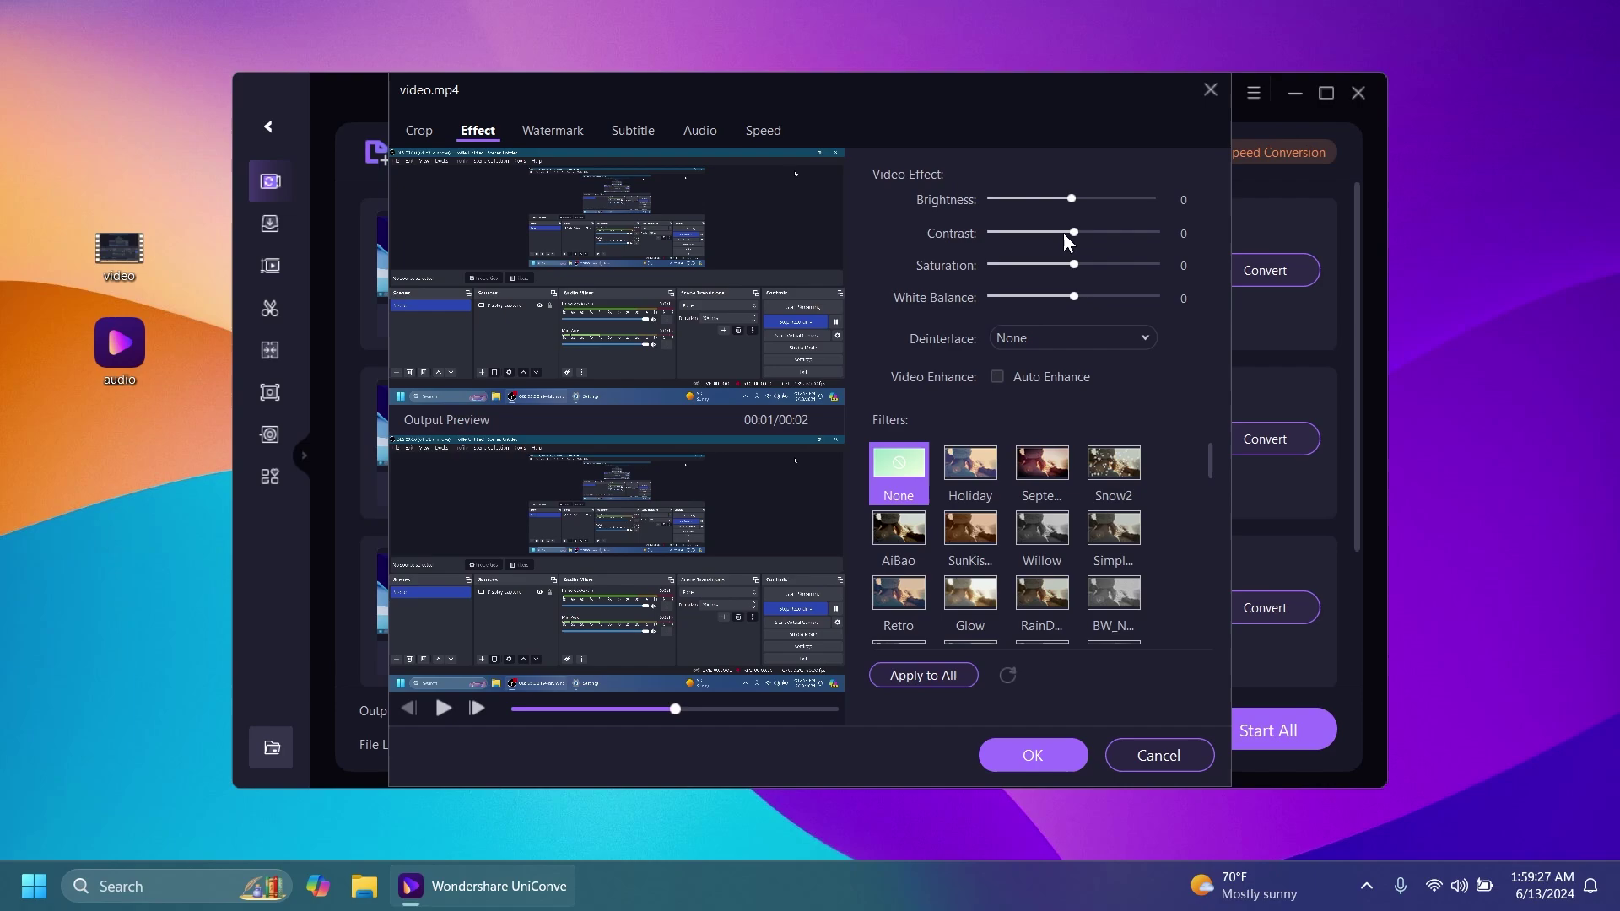
drag(1065, 233, 1094, 199)
drag(1075, 265, 1047, 265)
drag(1074, 297, 1055, 296)
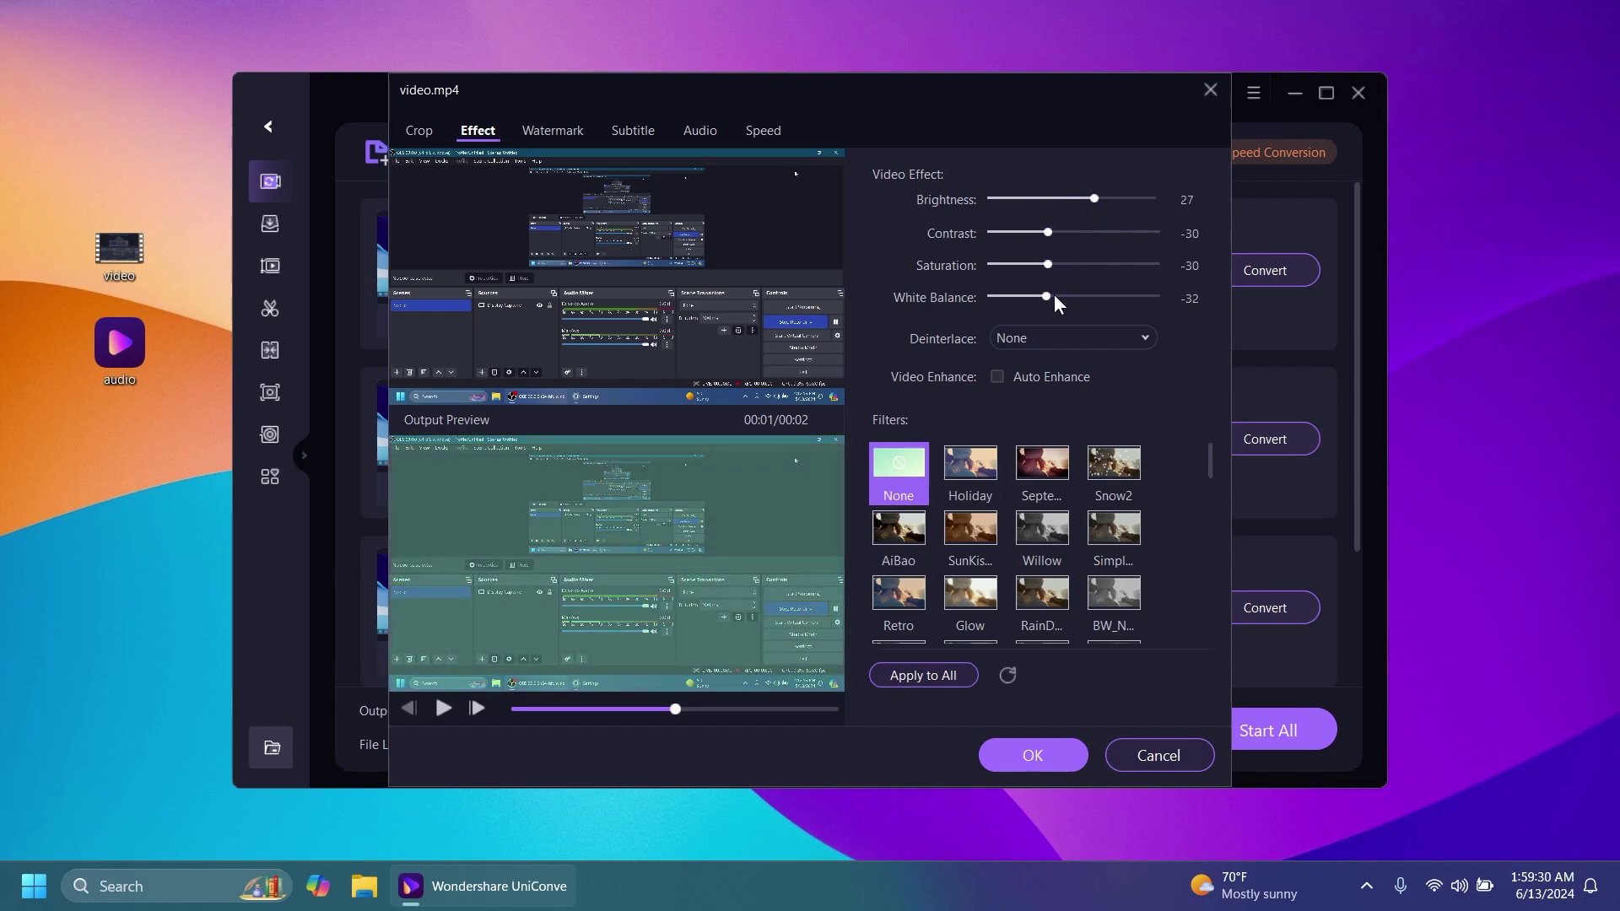
drag(1086, 203, 1040, 207)
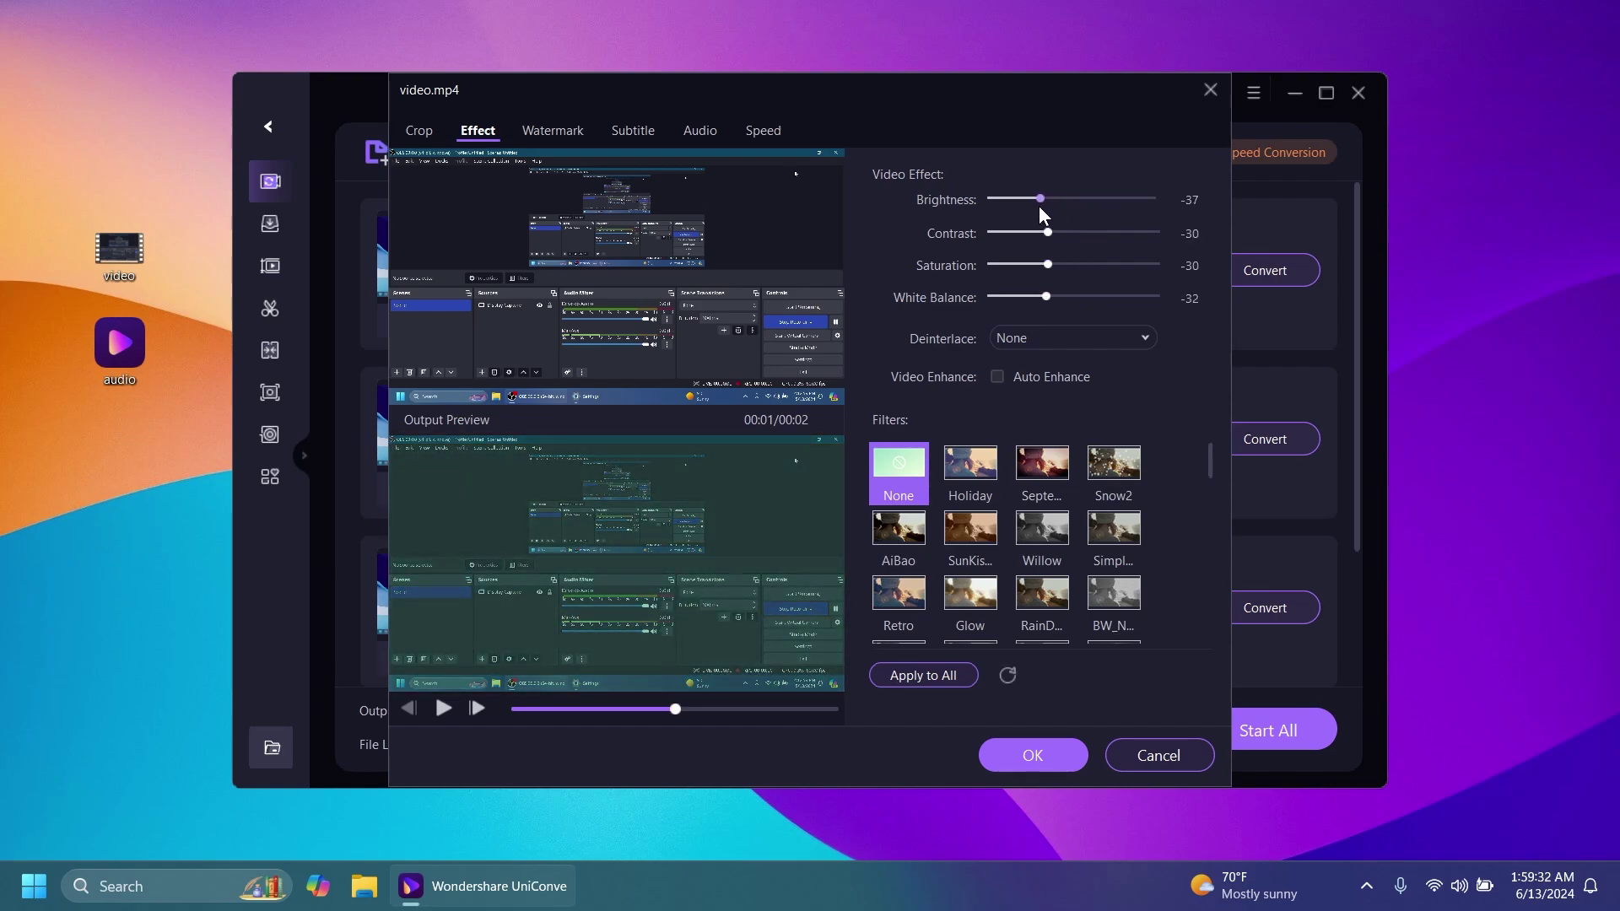
click(970, 468)
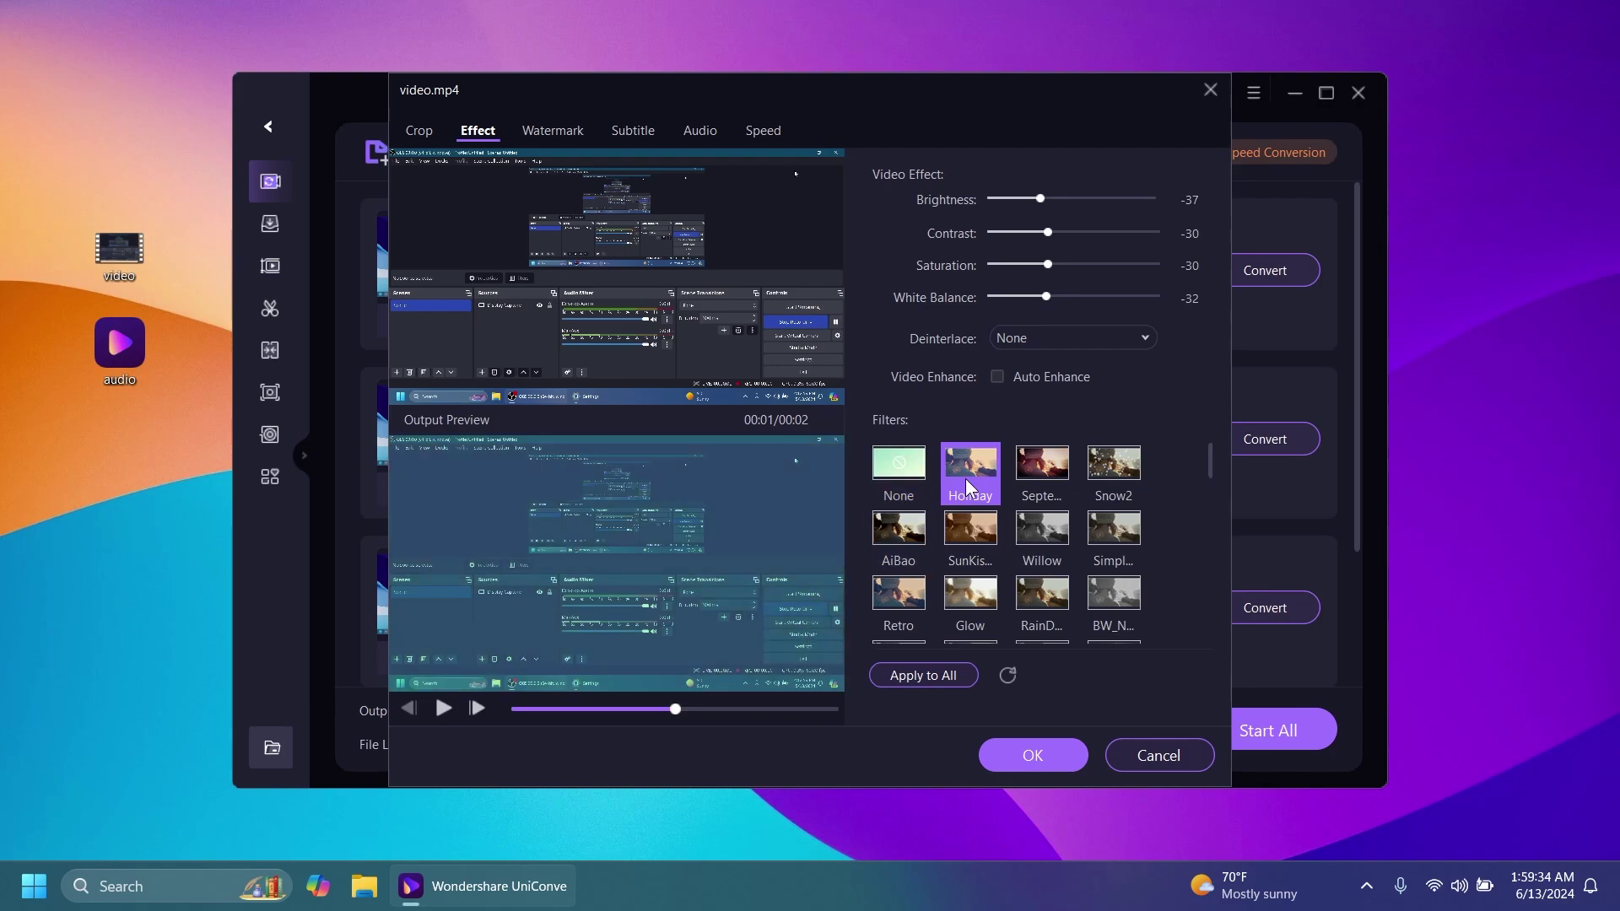
drag(1048, 233, 1066, 234)
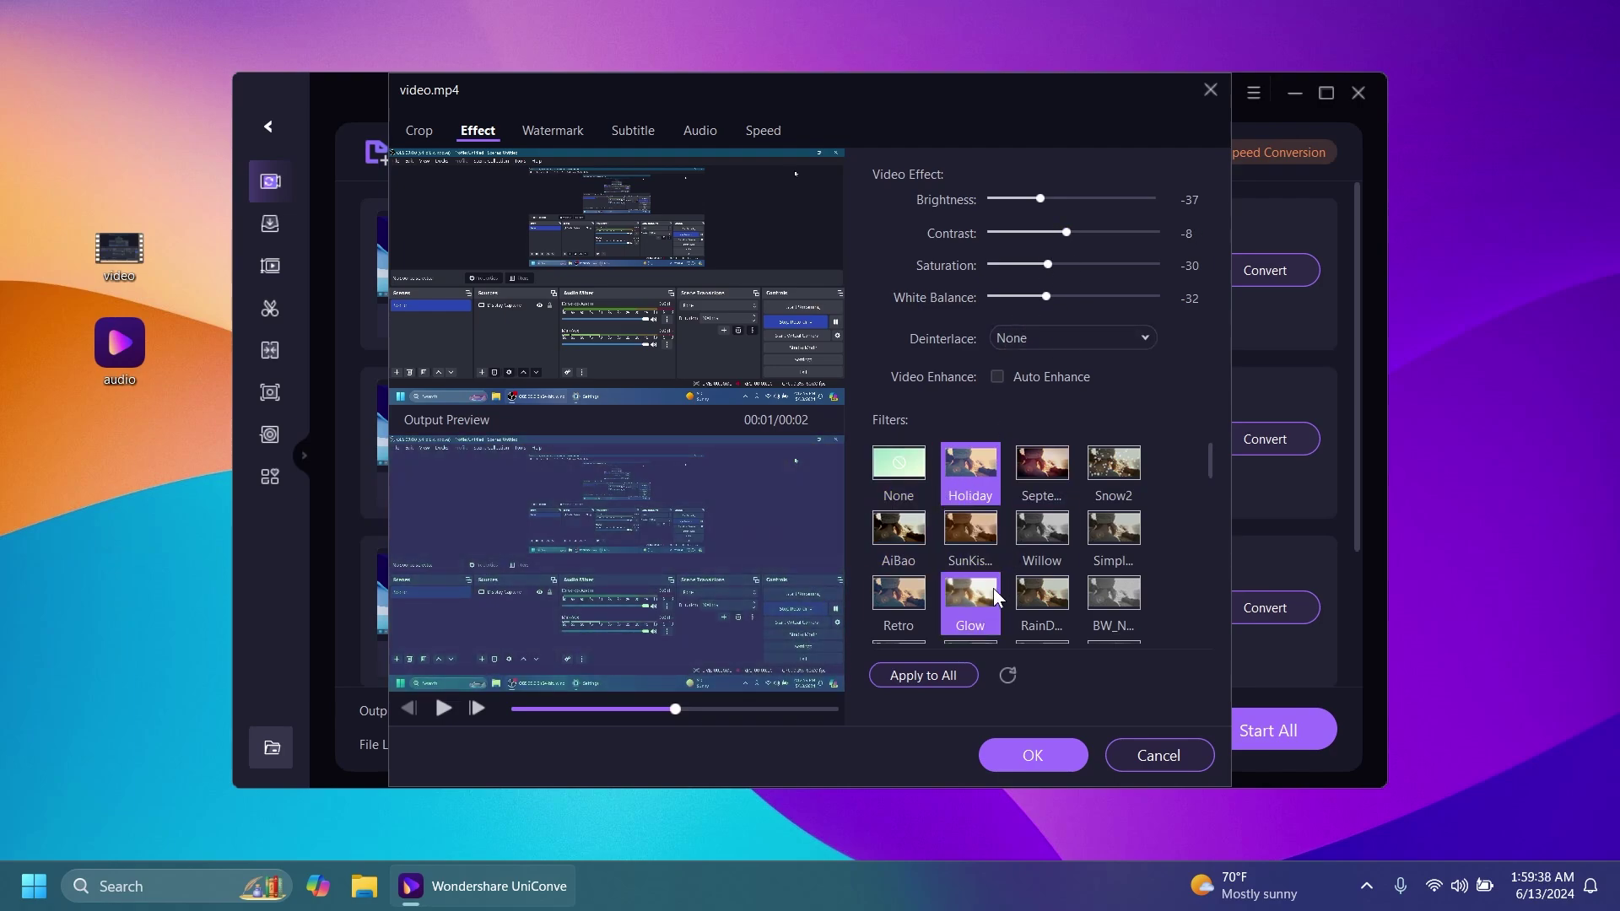
click(995, 770)
Convert all queued items to the Desktop: three MOV clips and one WAV audio
scroll(797, 431, down, 2)
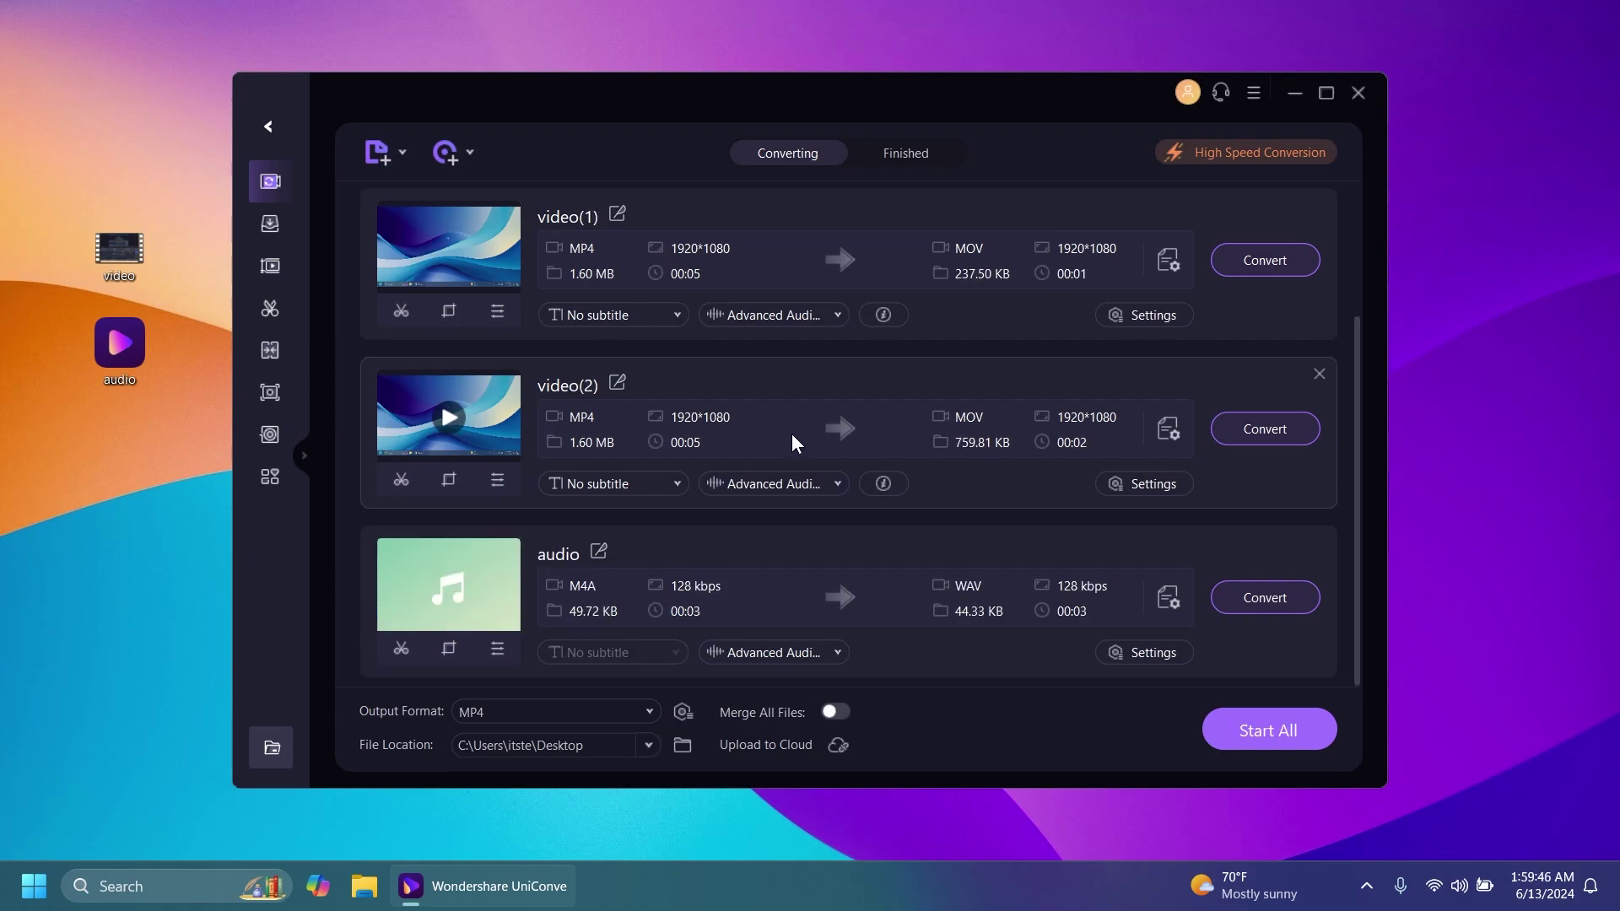
scroll(736, 408, up, 2)
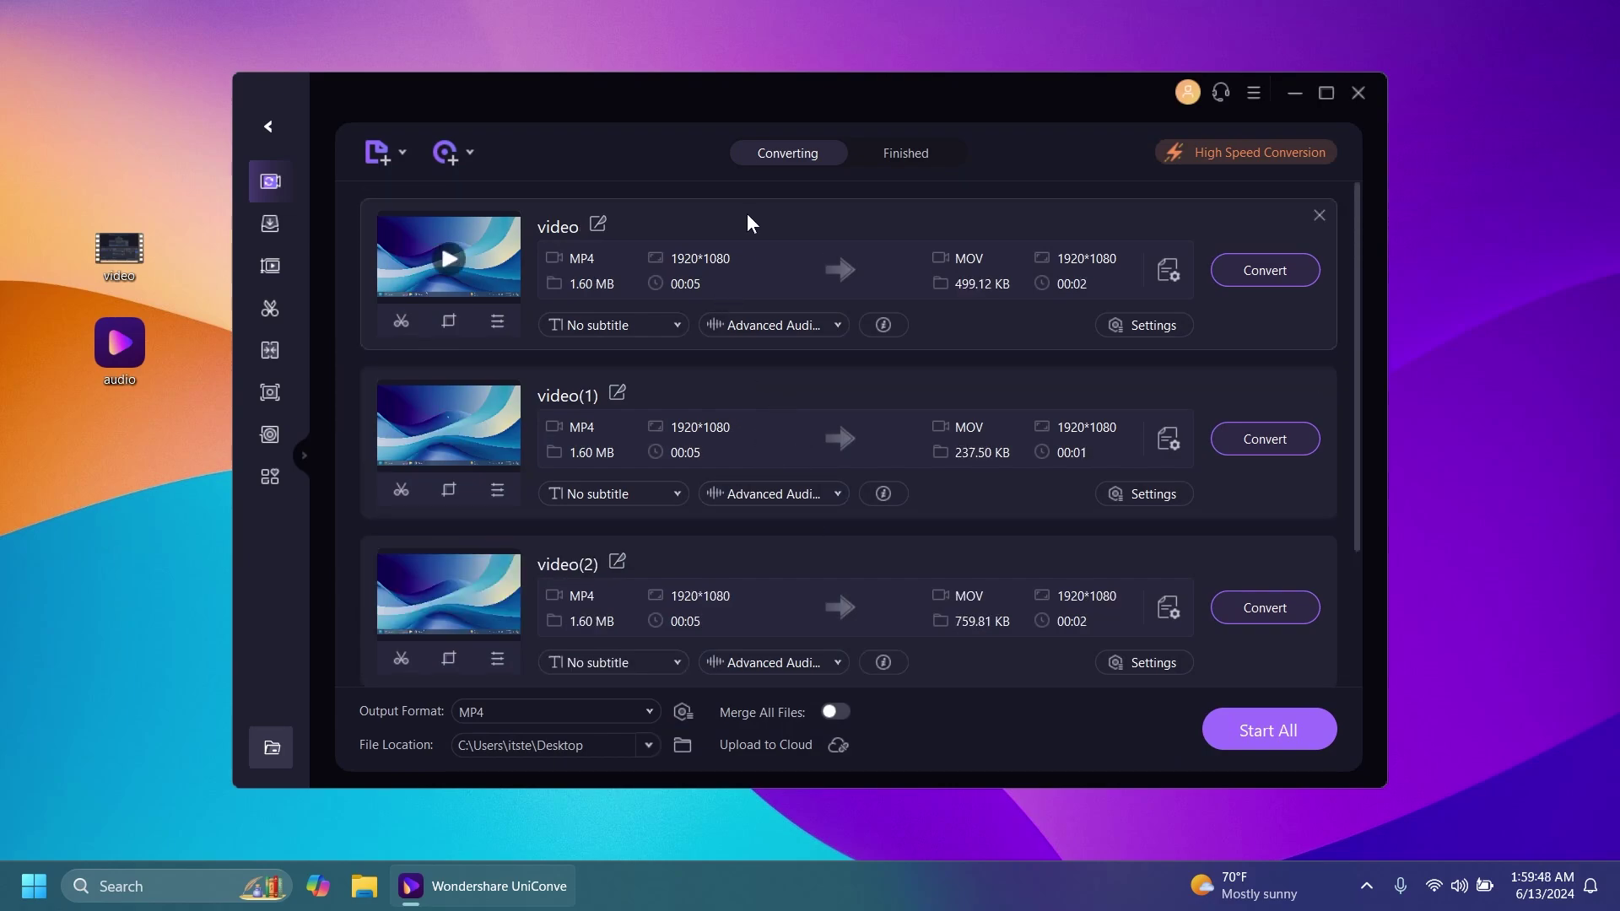
scroll(776, 392, down, 2)
scroll(776, 392, up, 2)
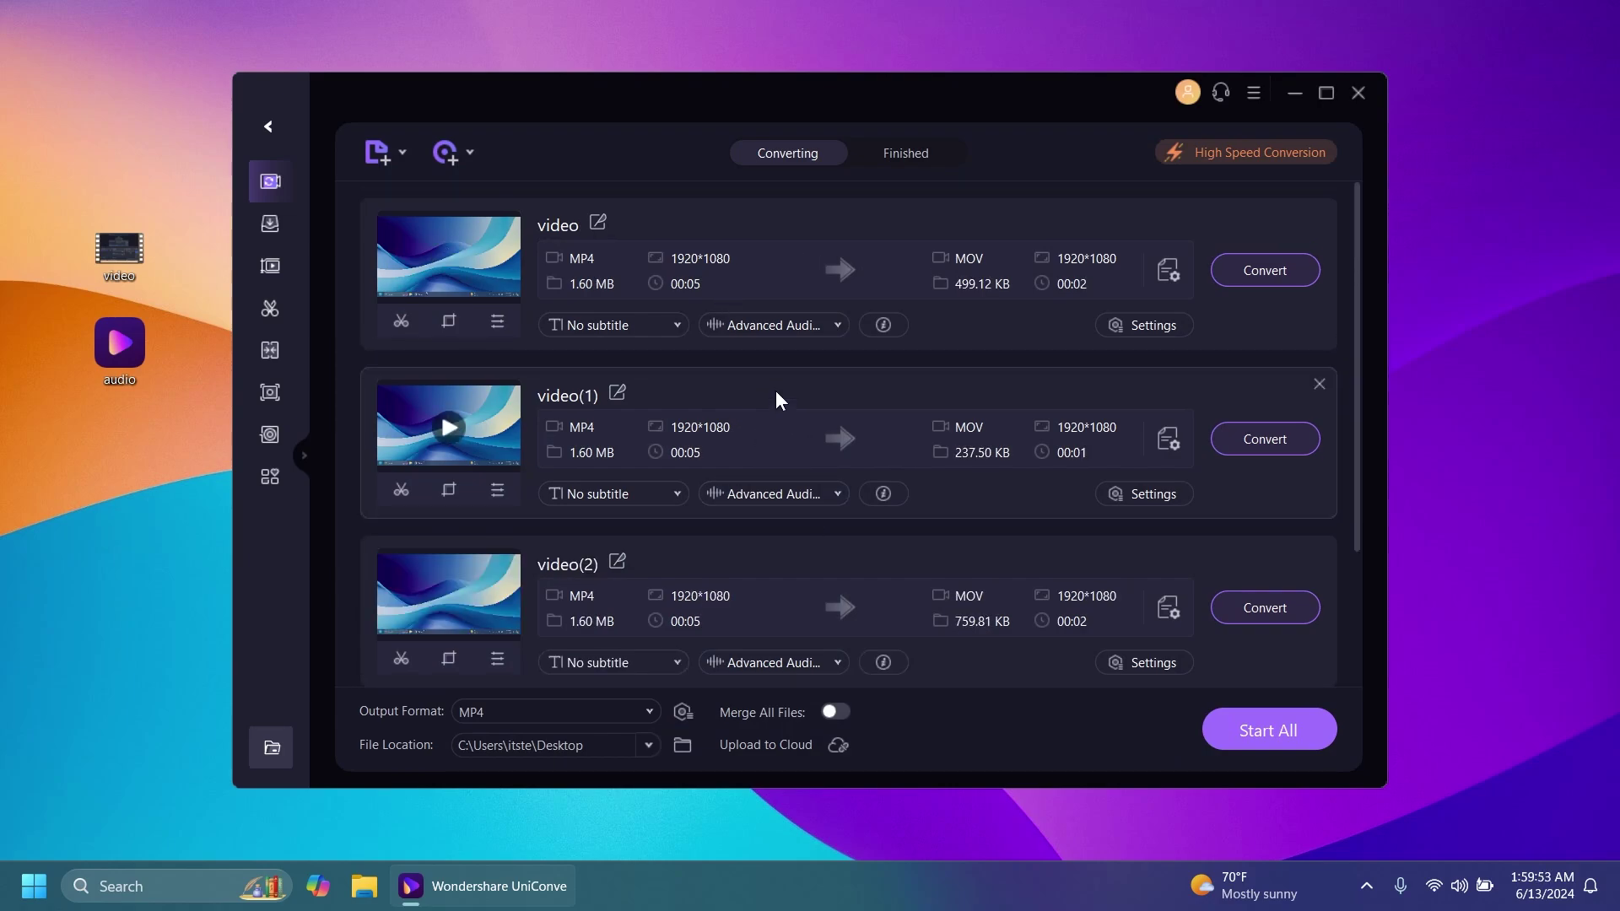
mouse_move(1249, 156)
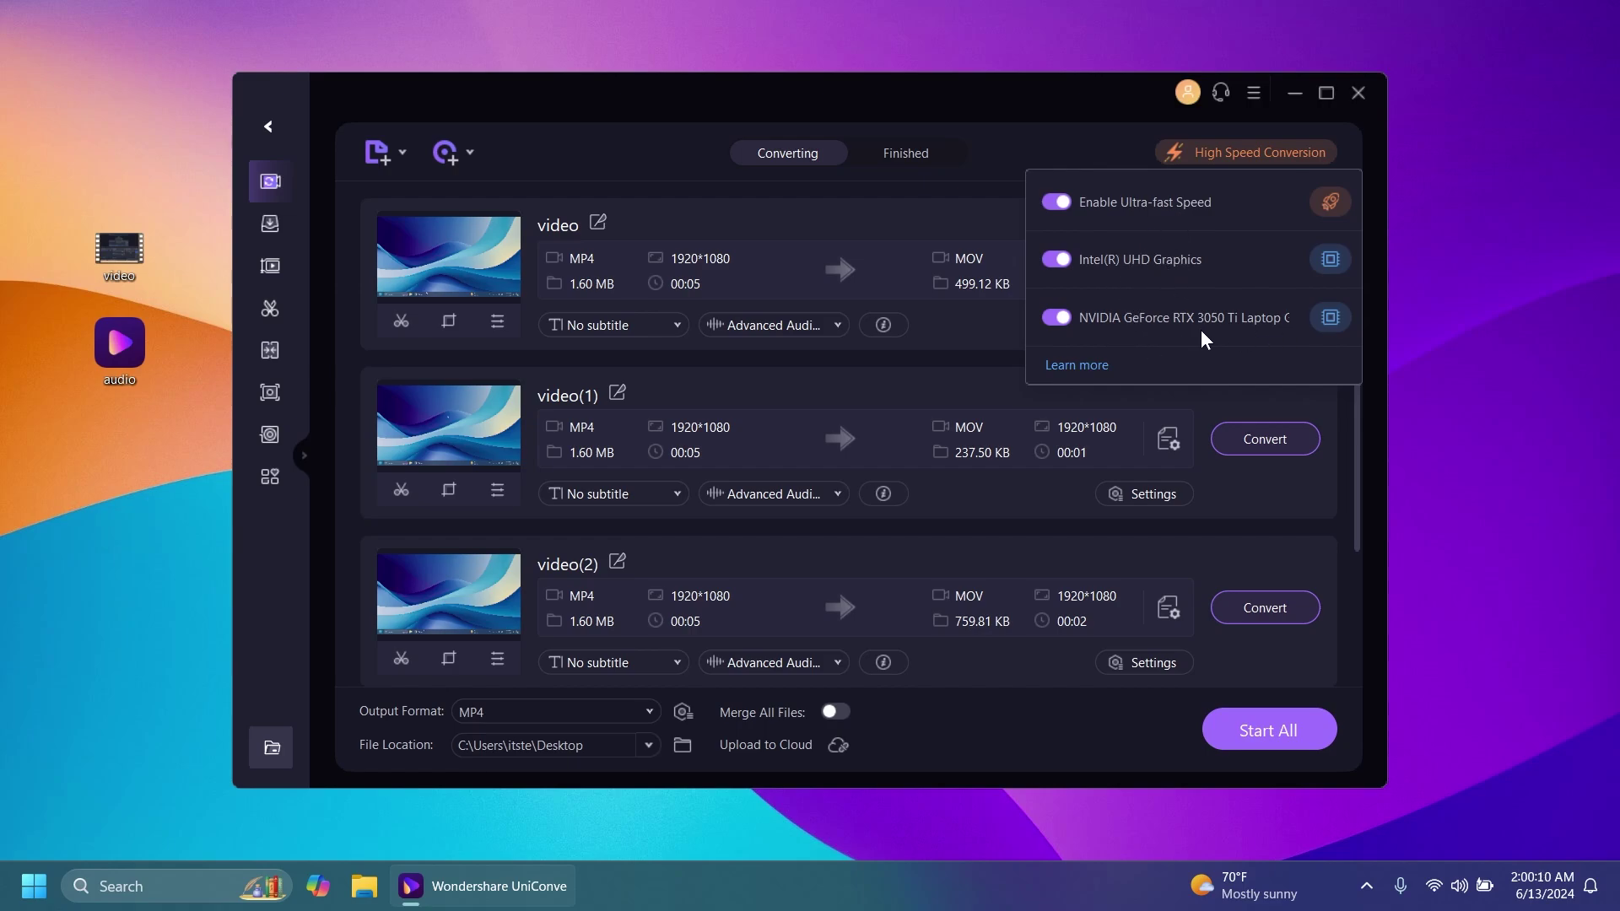
scroll(874, 485, down, 2)
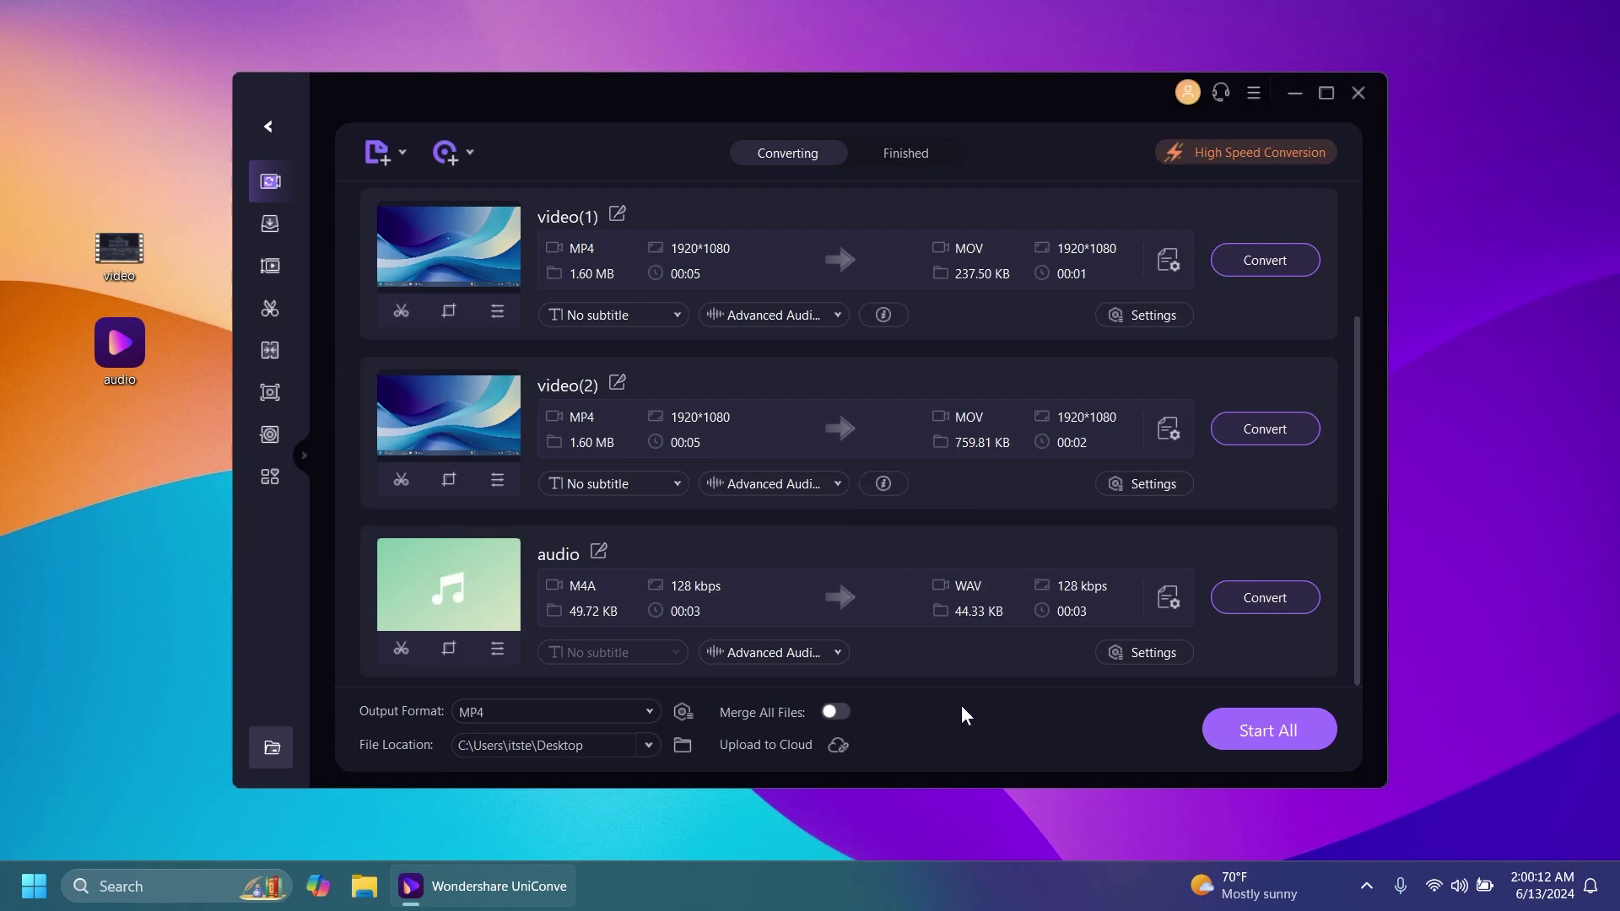
click(1282, 729)
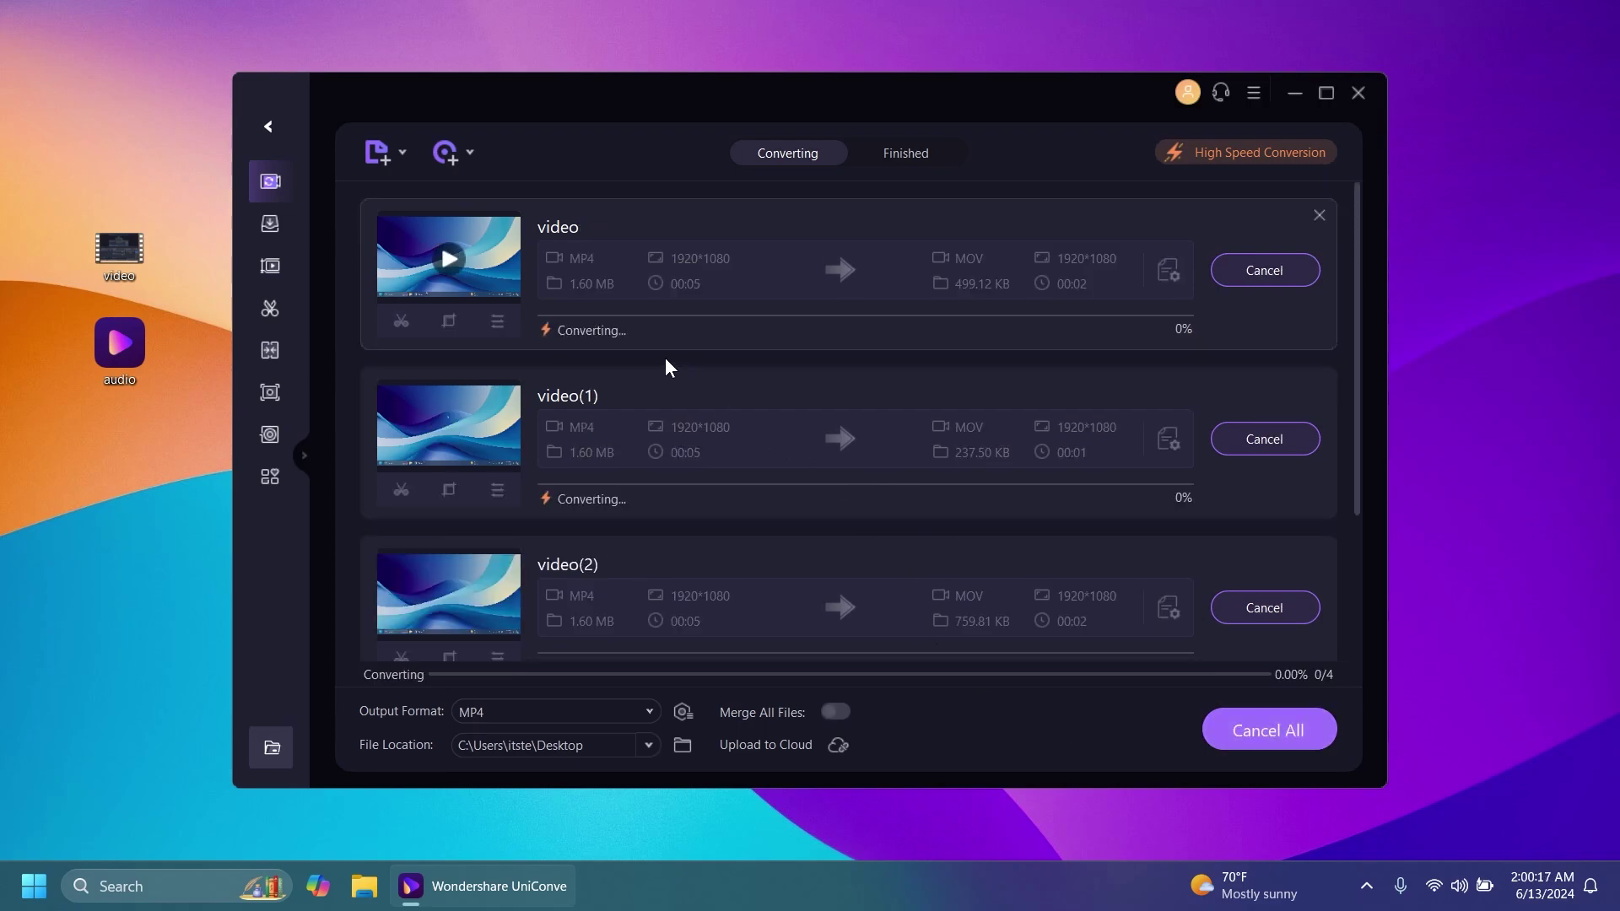
scroll(665, 358, down, 2)
scroll(664, 357, up, 2)
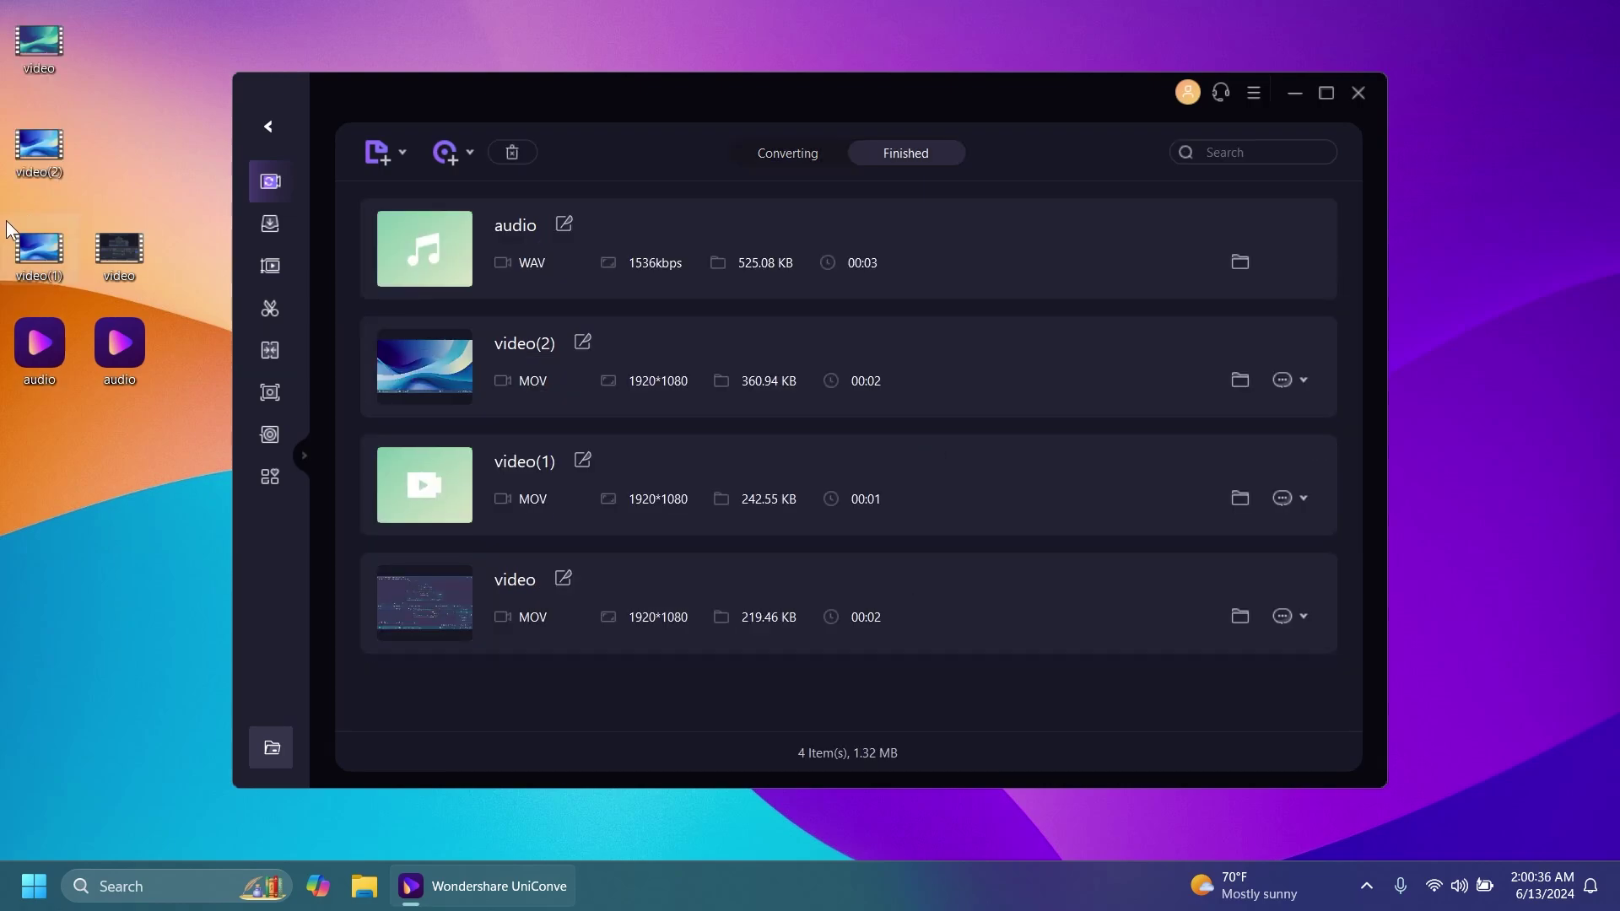
click(43, 55)
double_click(42, 37)
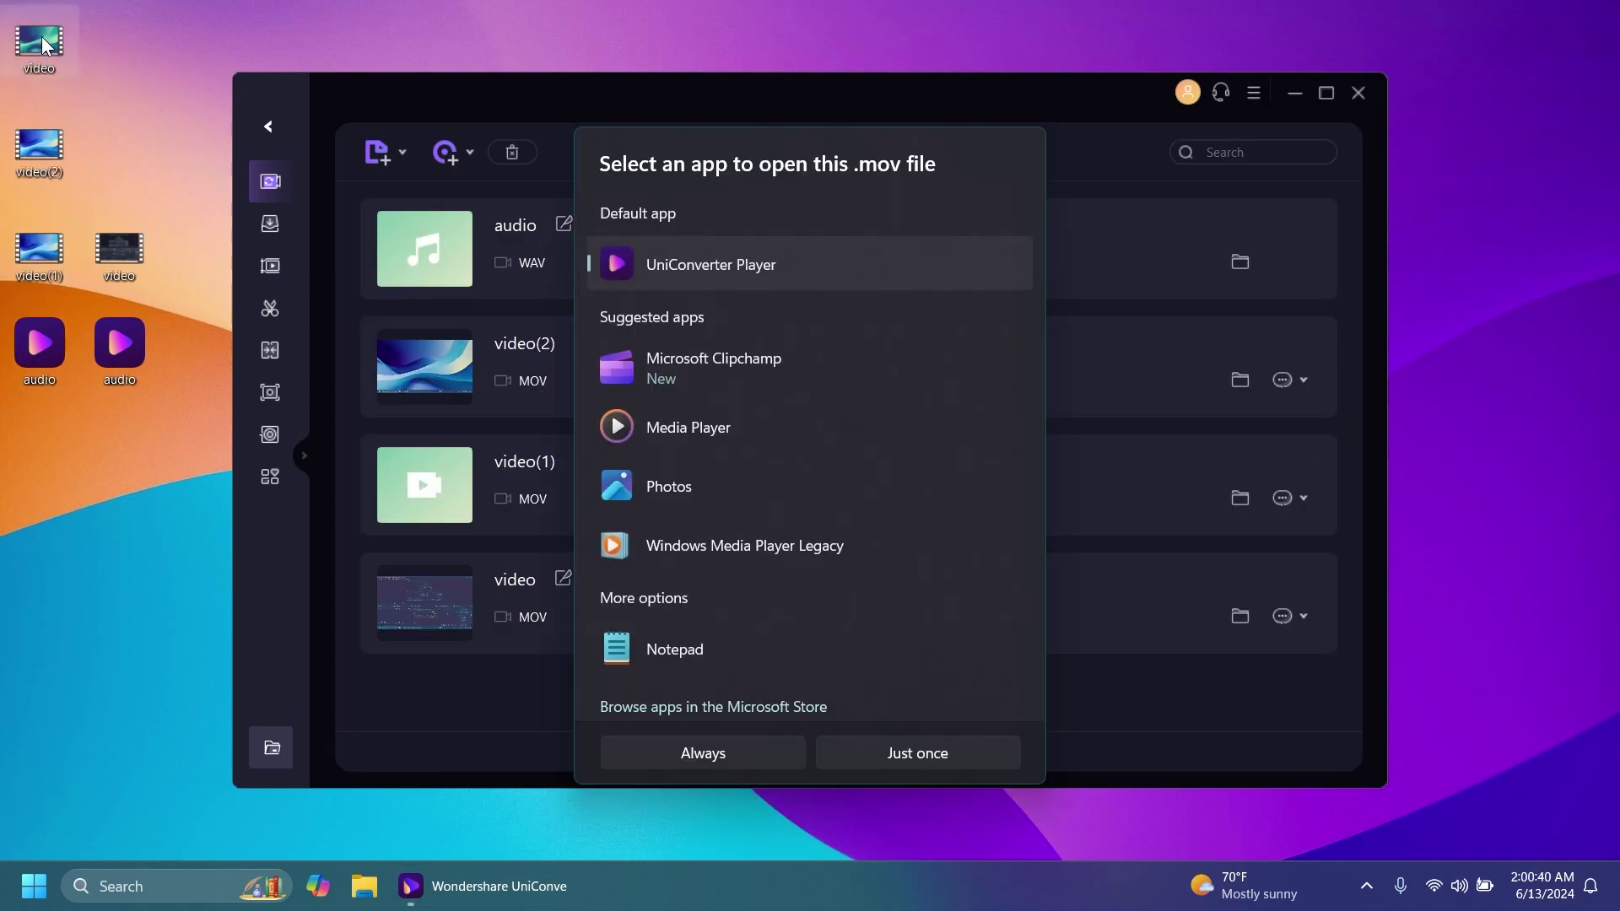
click(883, 743)
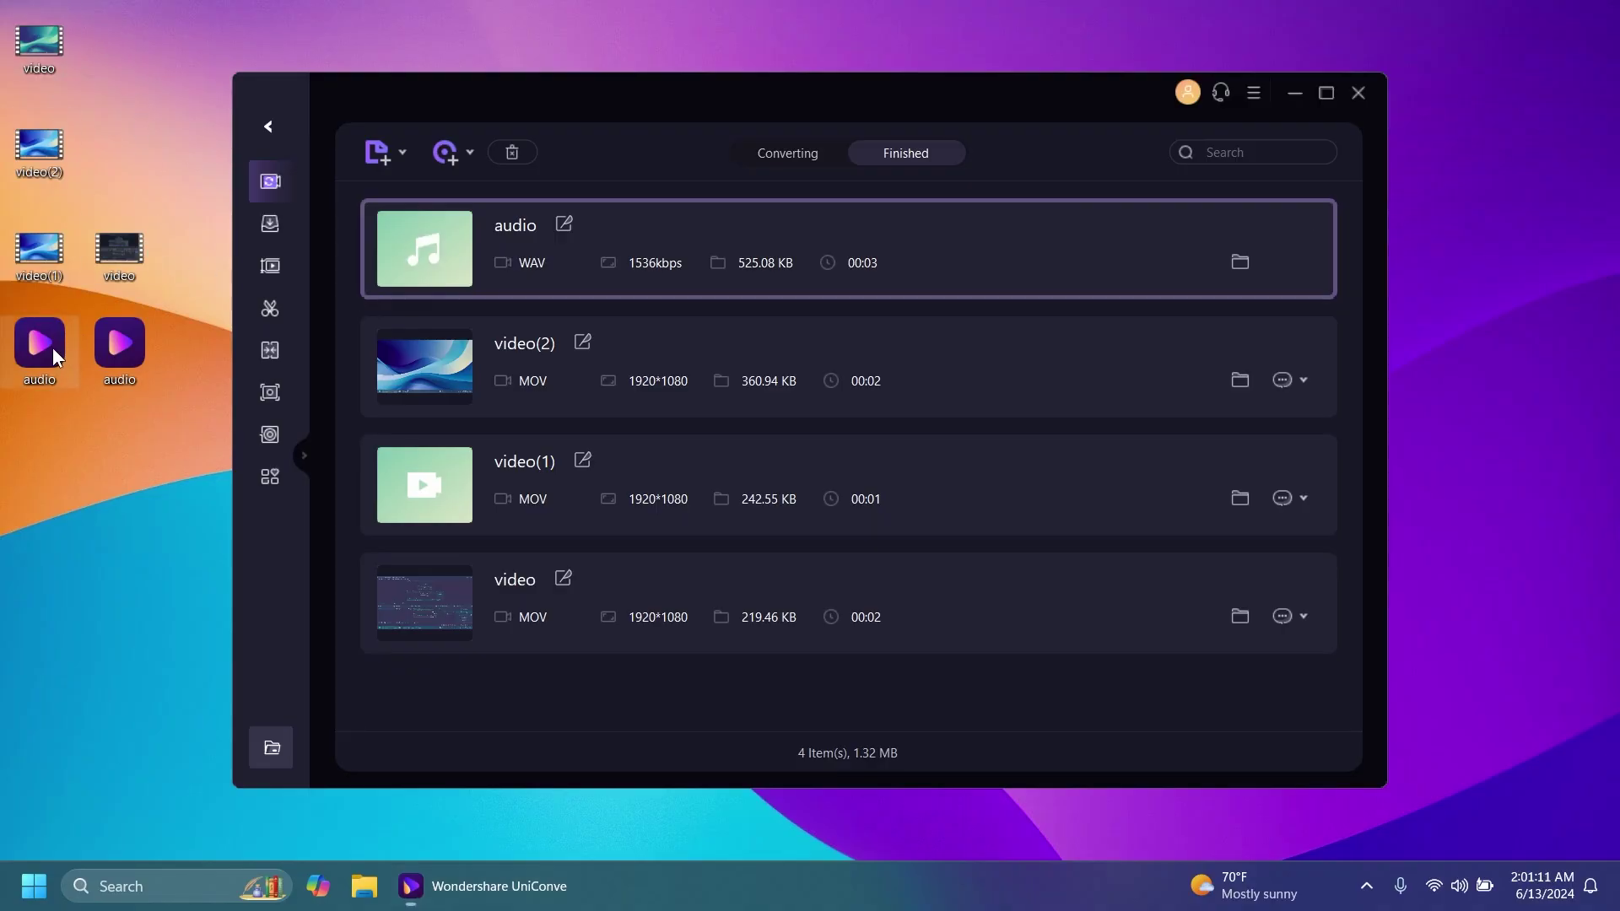
right_click(52, 346)
click(133, 601)
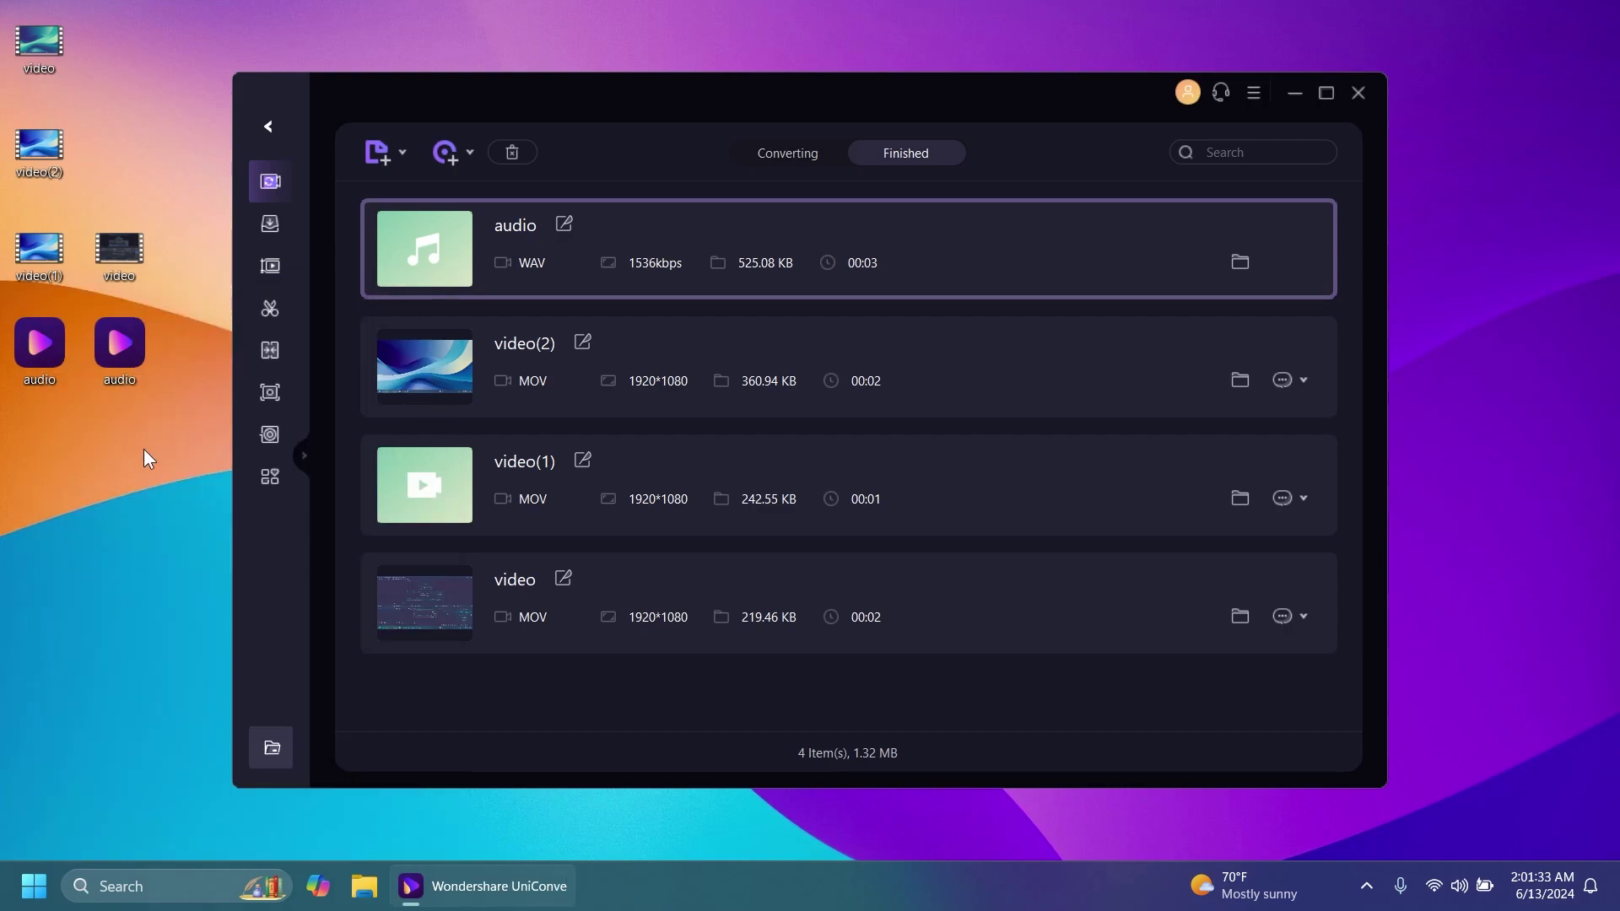
Switch to the Compressor and check the original video file's size
click(271, 265)
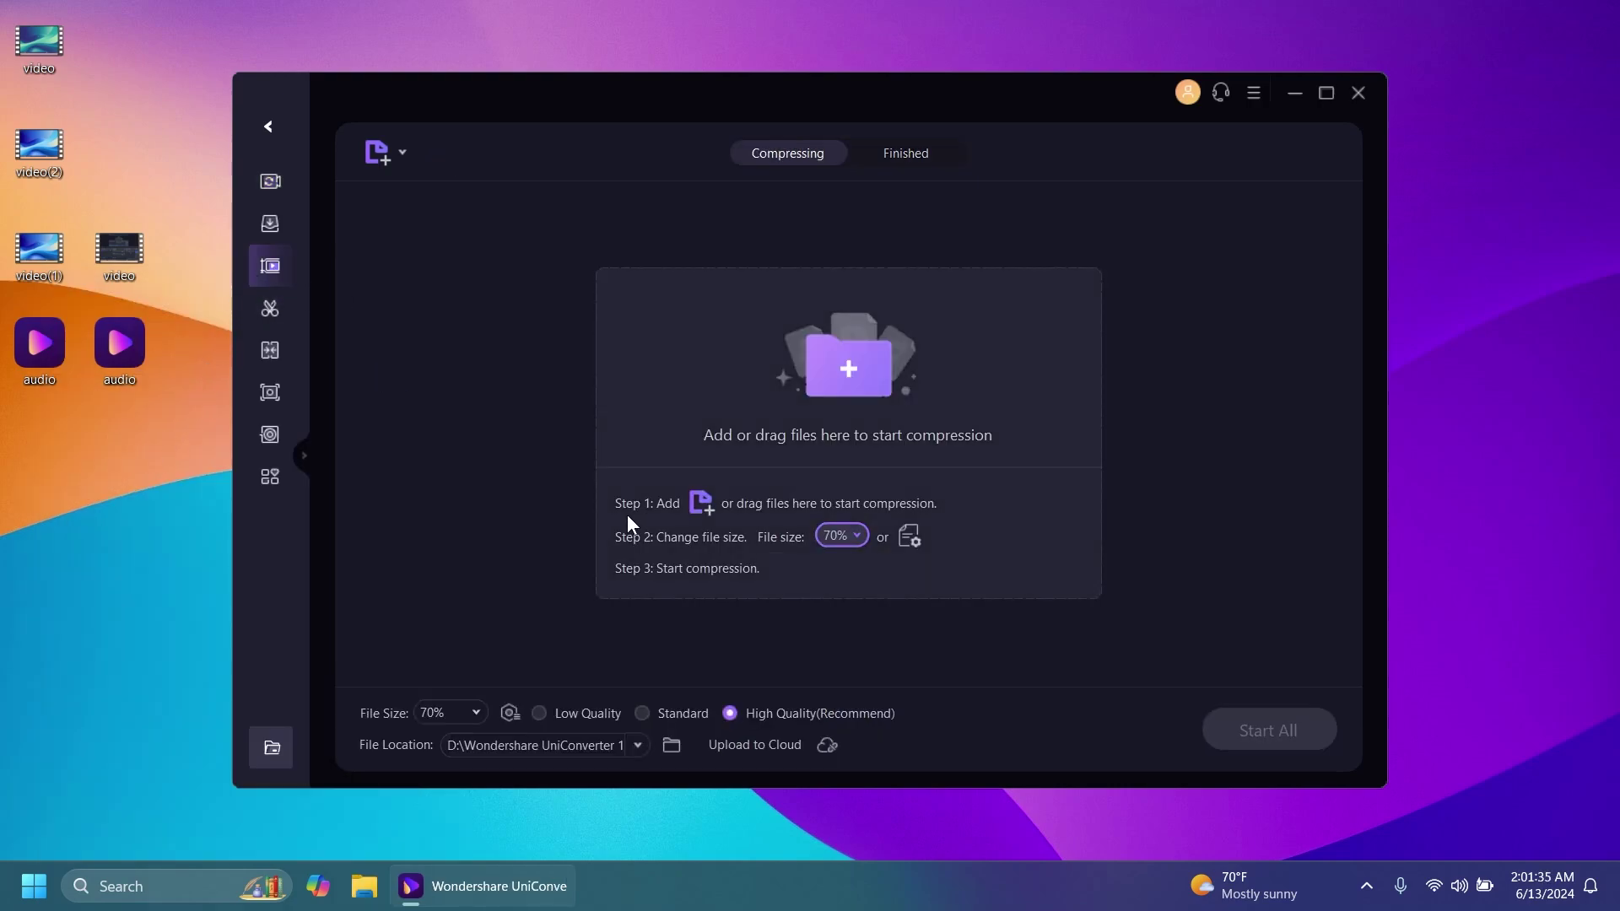
right_click(119, 249)
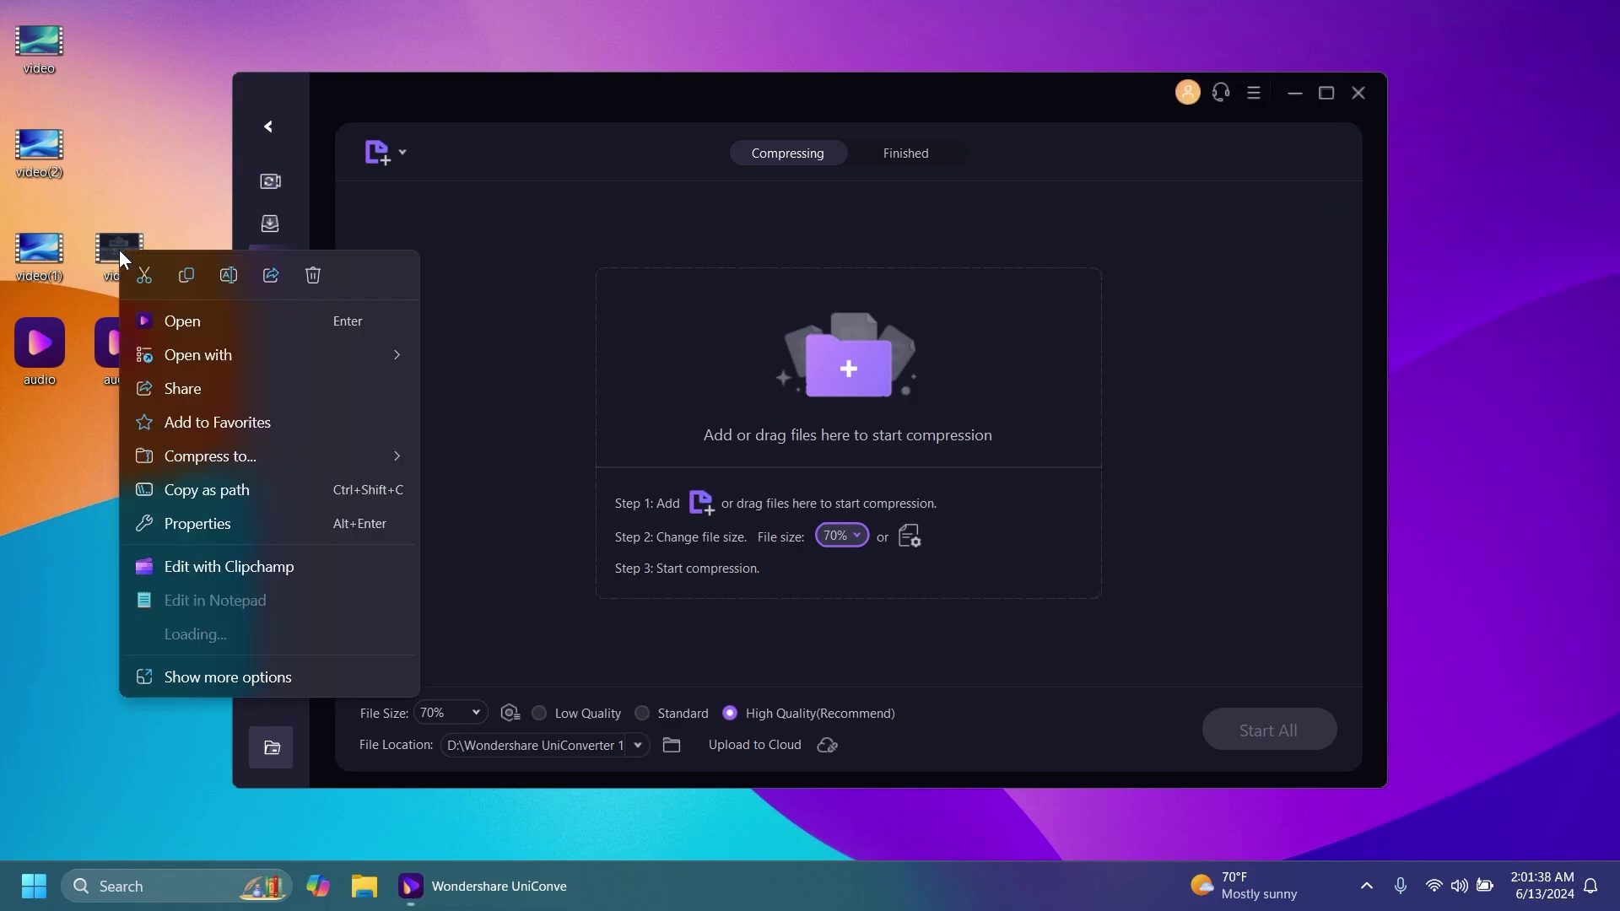
click(169, 527)
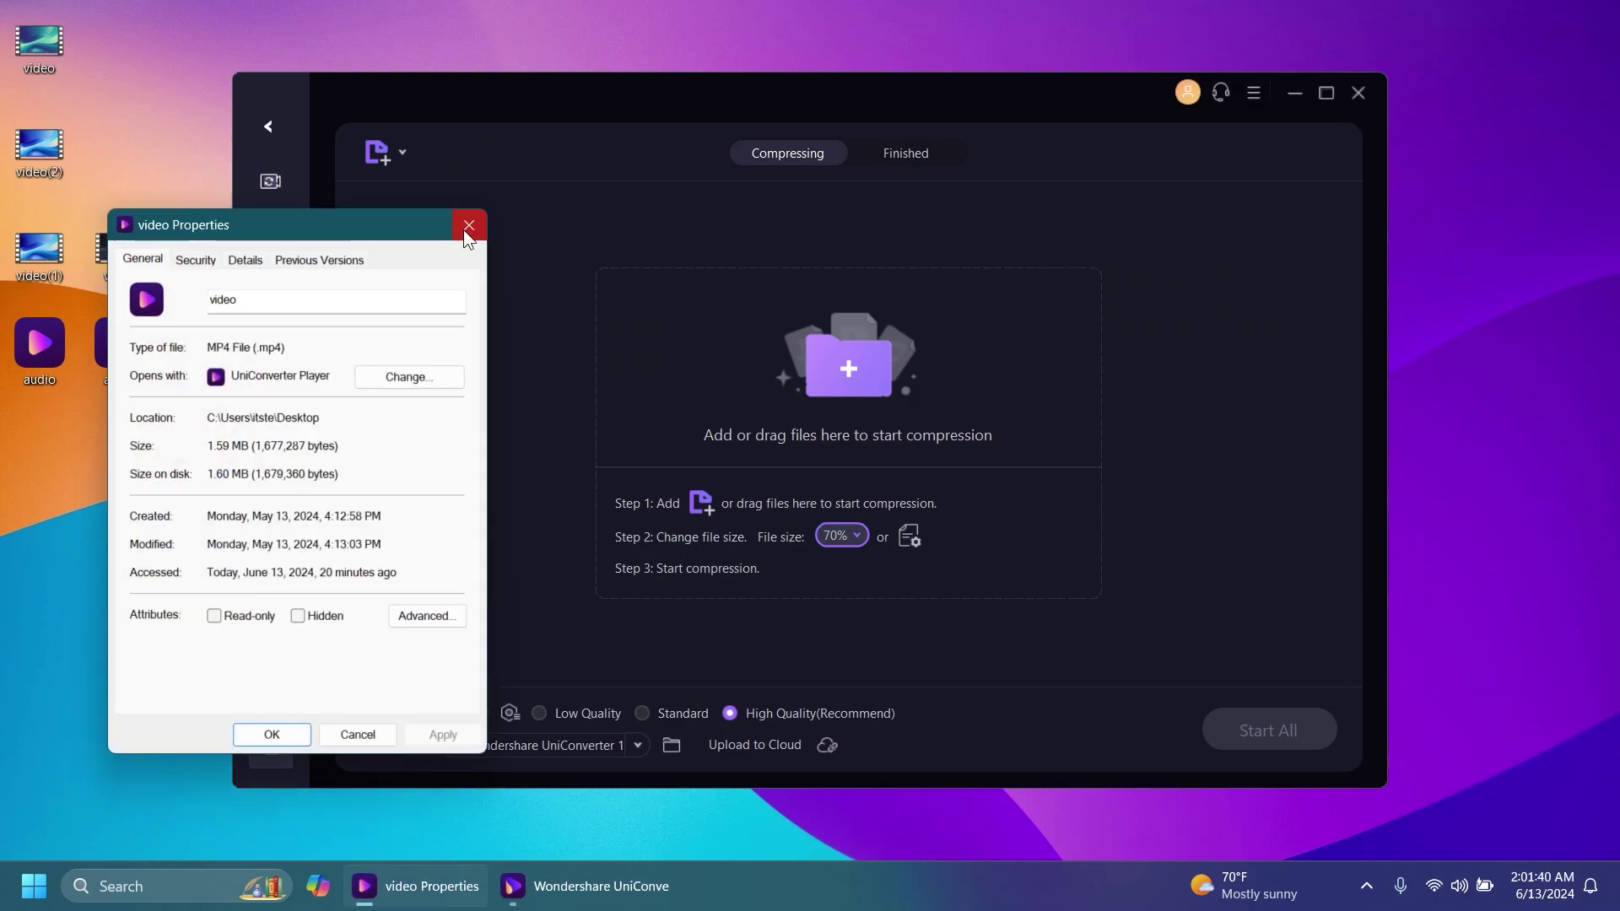
click(468, 225)
Compress the video at 70% High Quality, saving the output to the Desktop
click(832, 376)
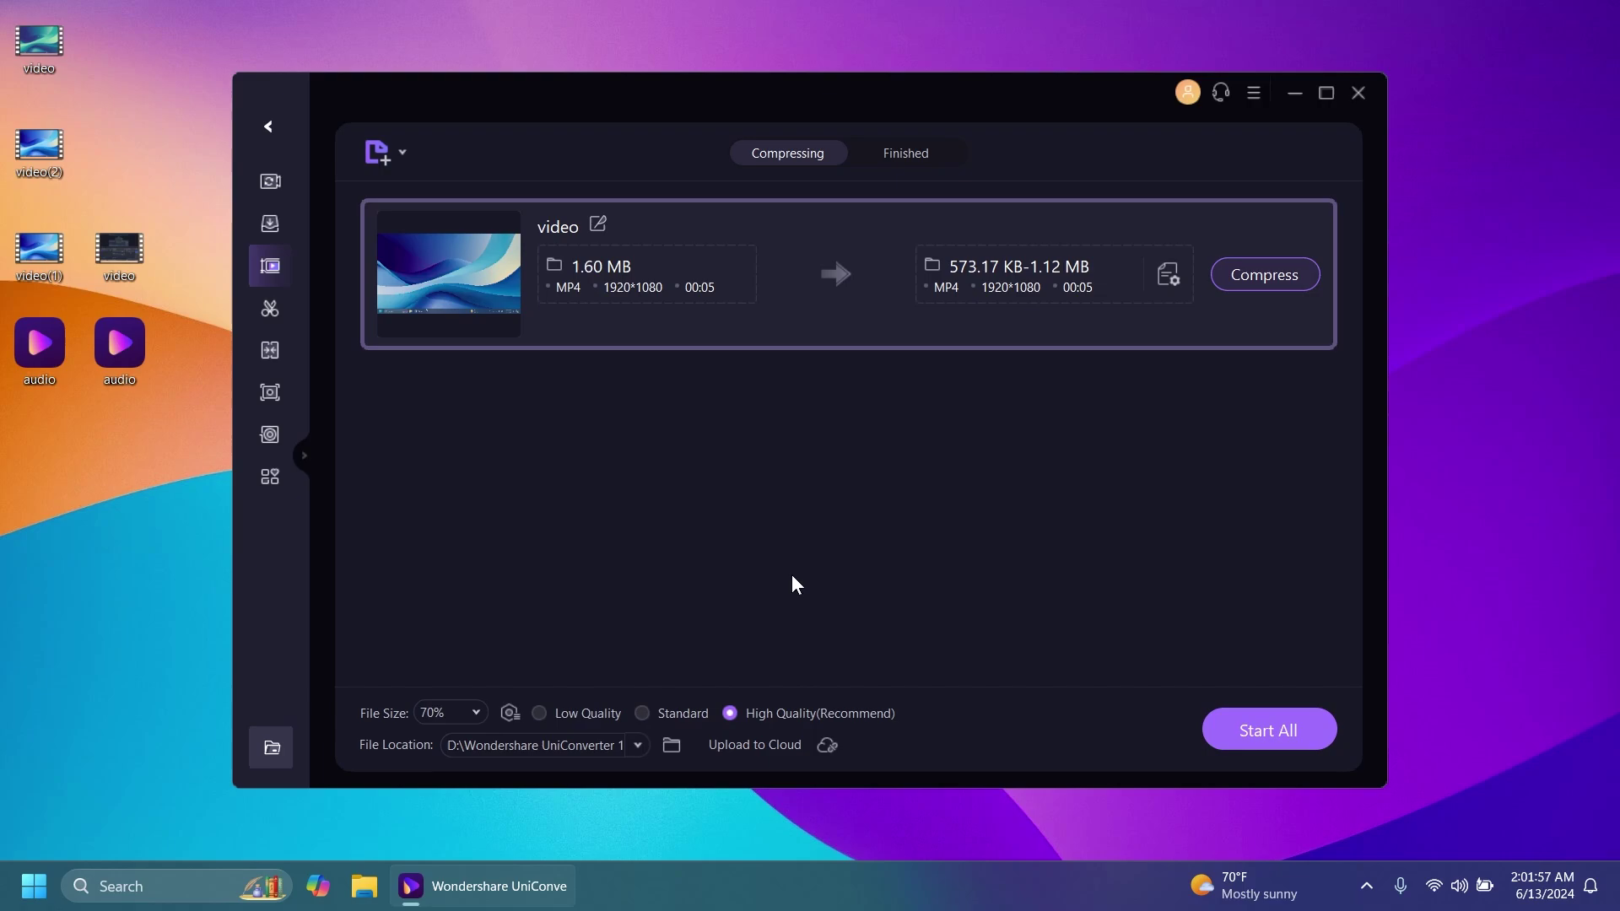
click(539, 714)
click(730, 714)
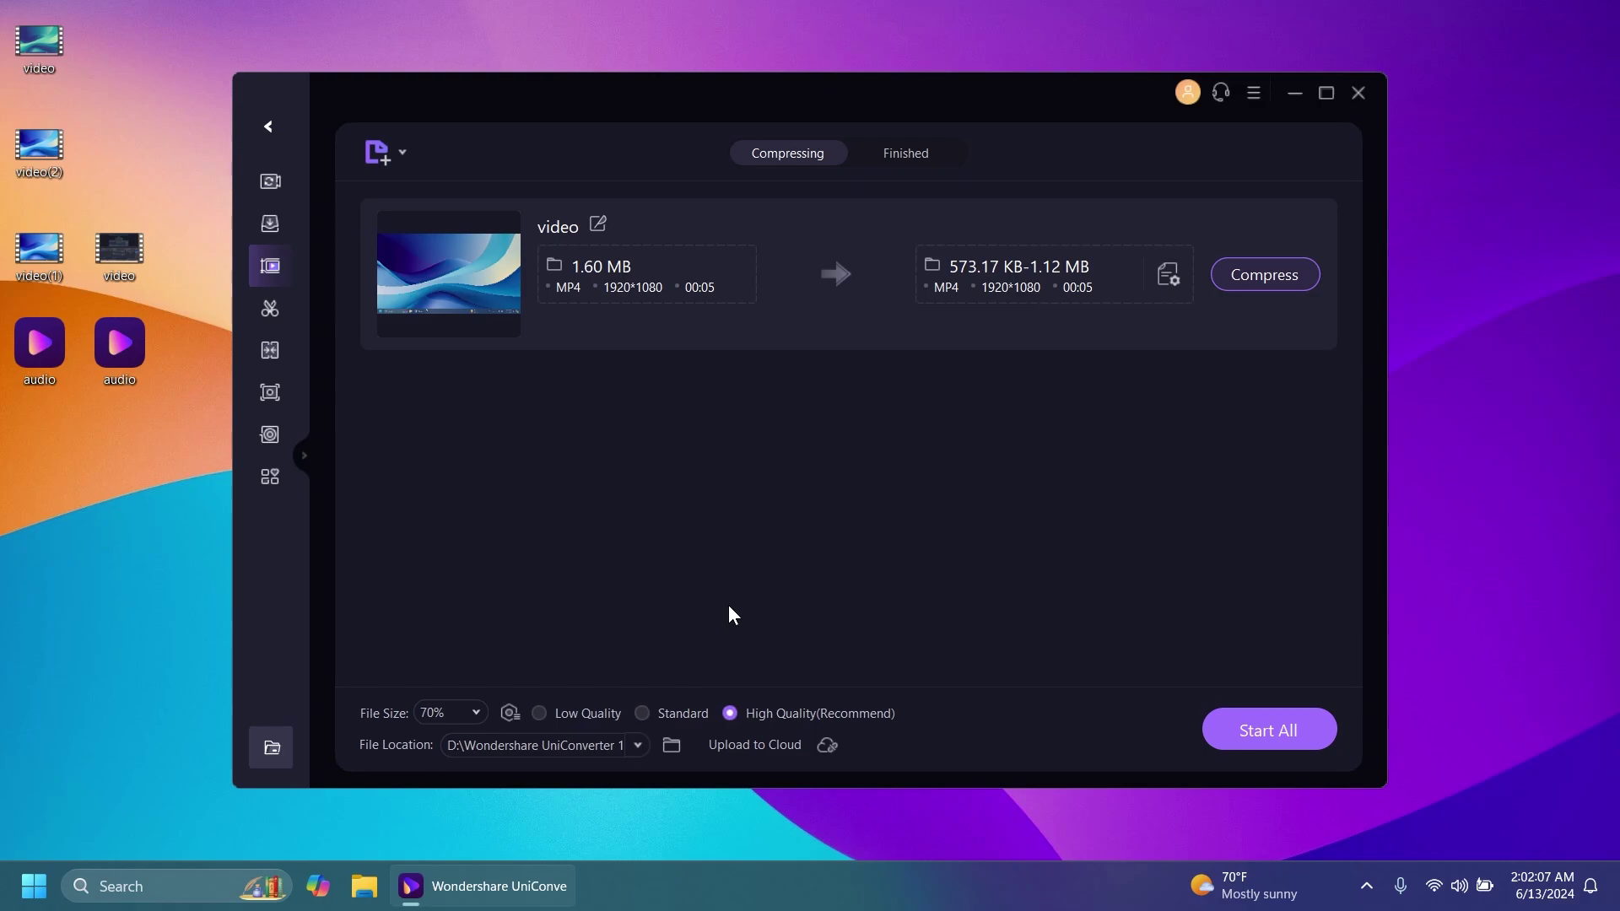
click(636, 746)
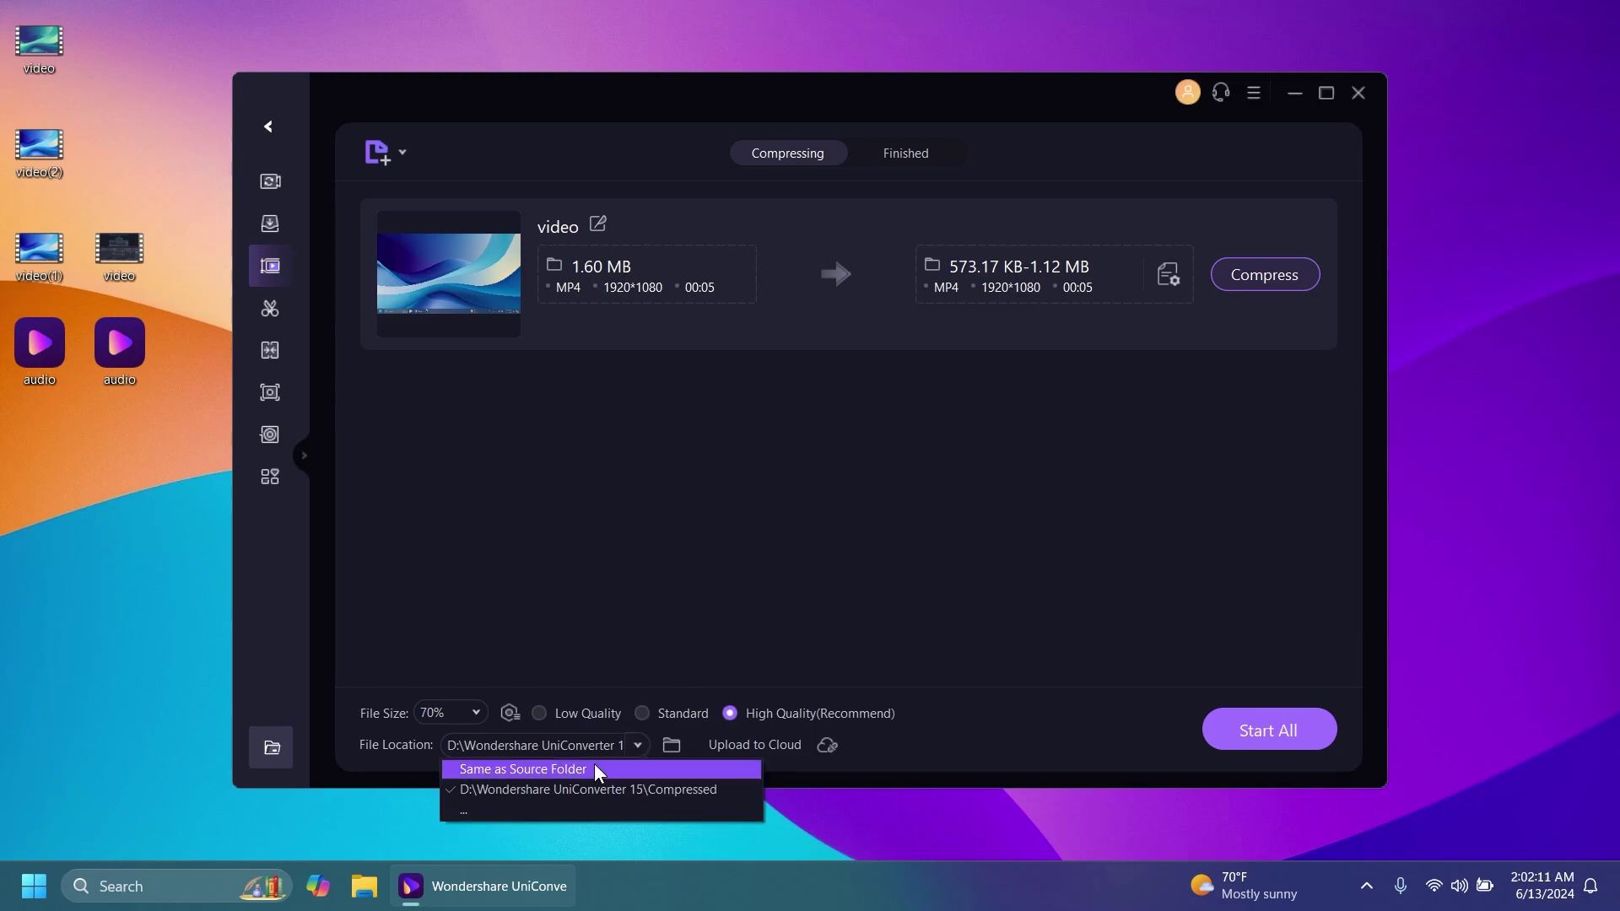
click(519, 810)
click(304, 454)
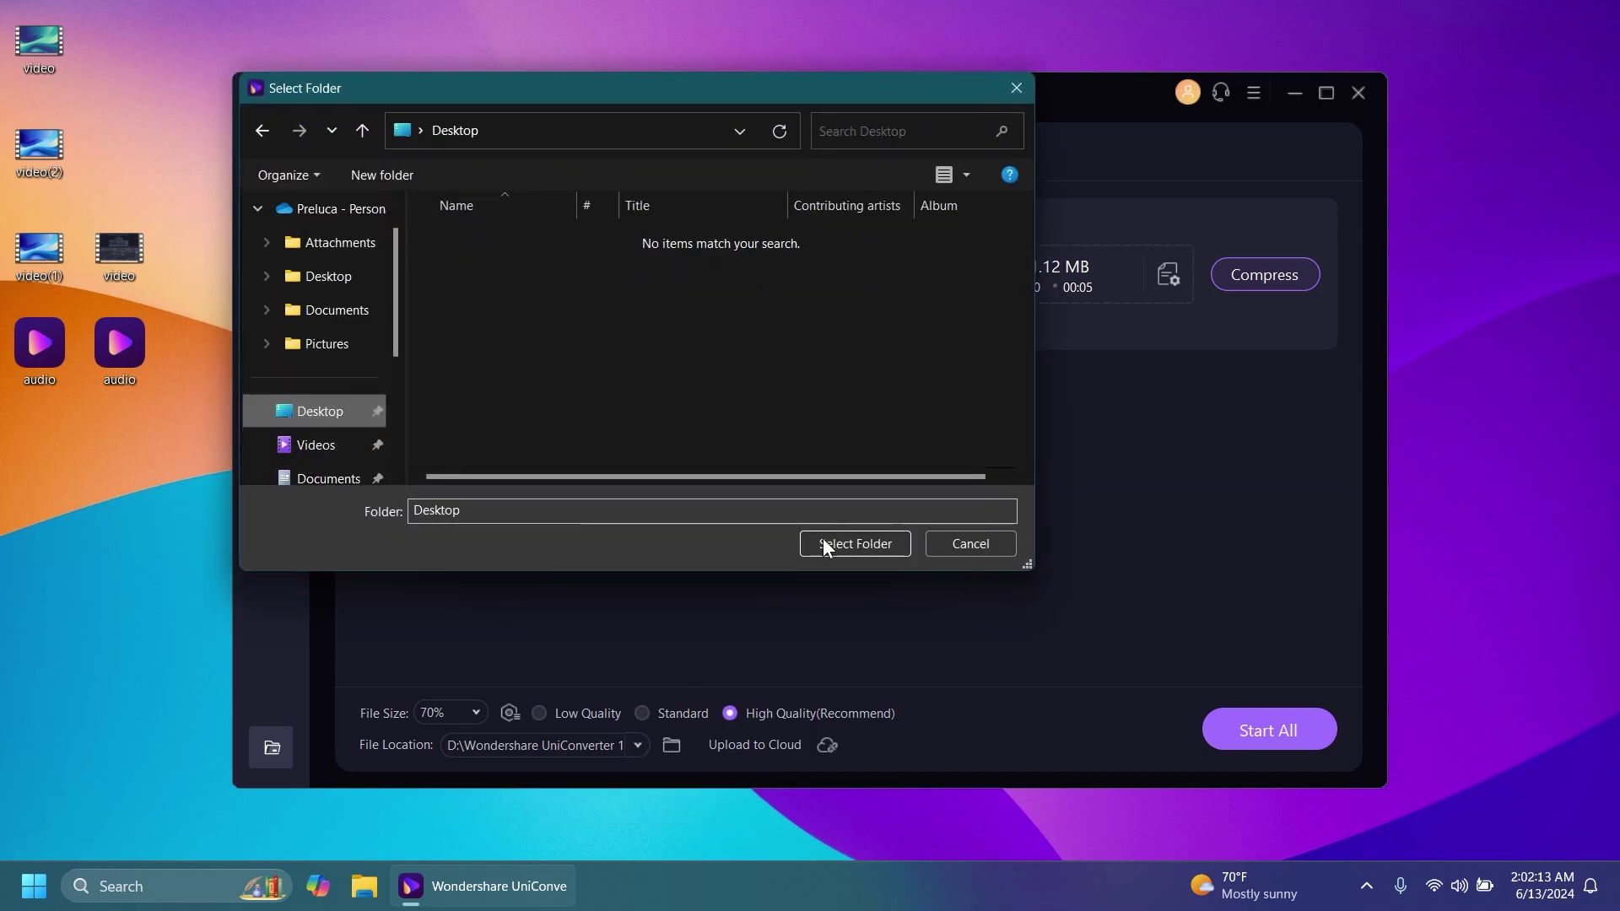
click(825, 542)
click(1265, 274)
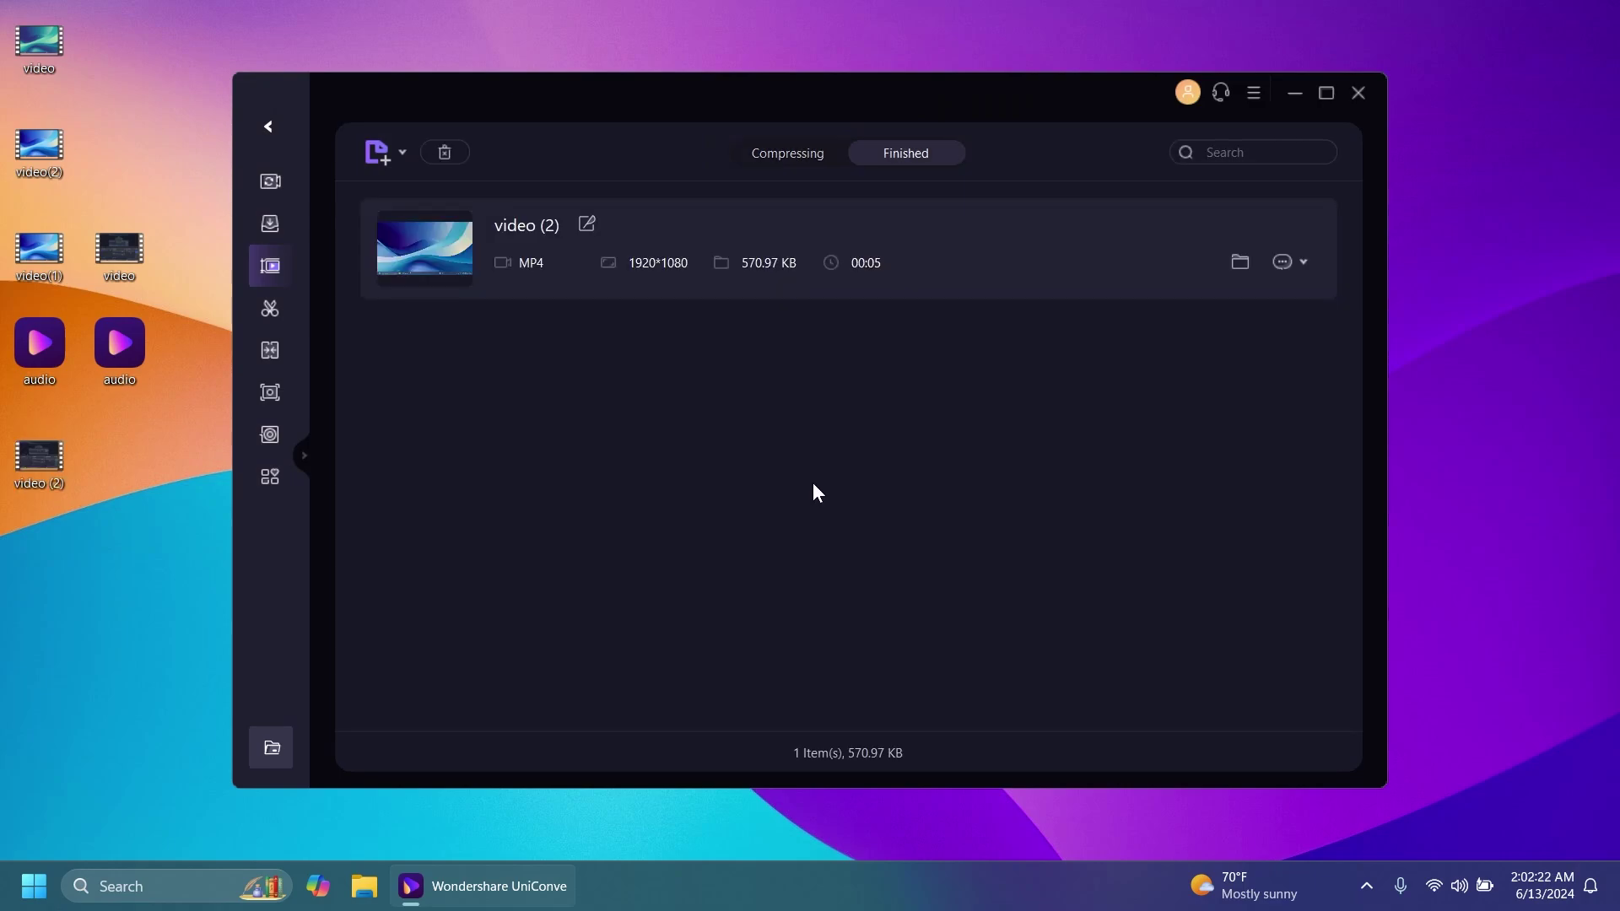
Check the properties of the compressed video (2) file to confirm its 570.97 KB size
right_click(25, 458)
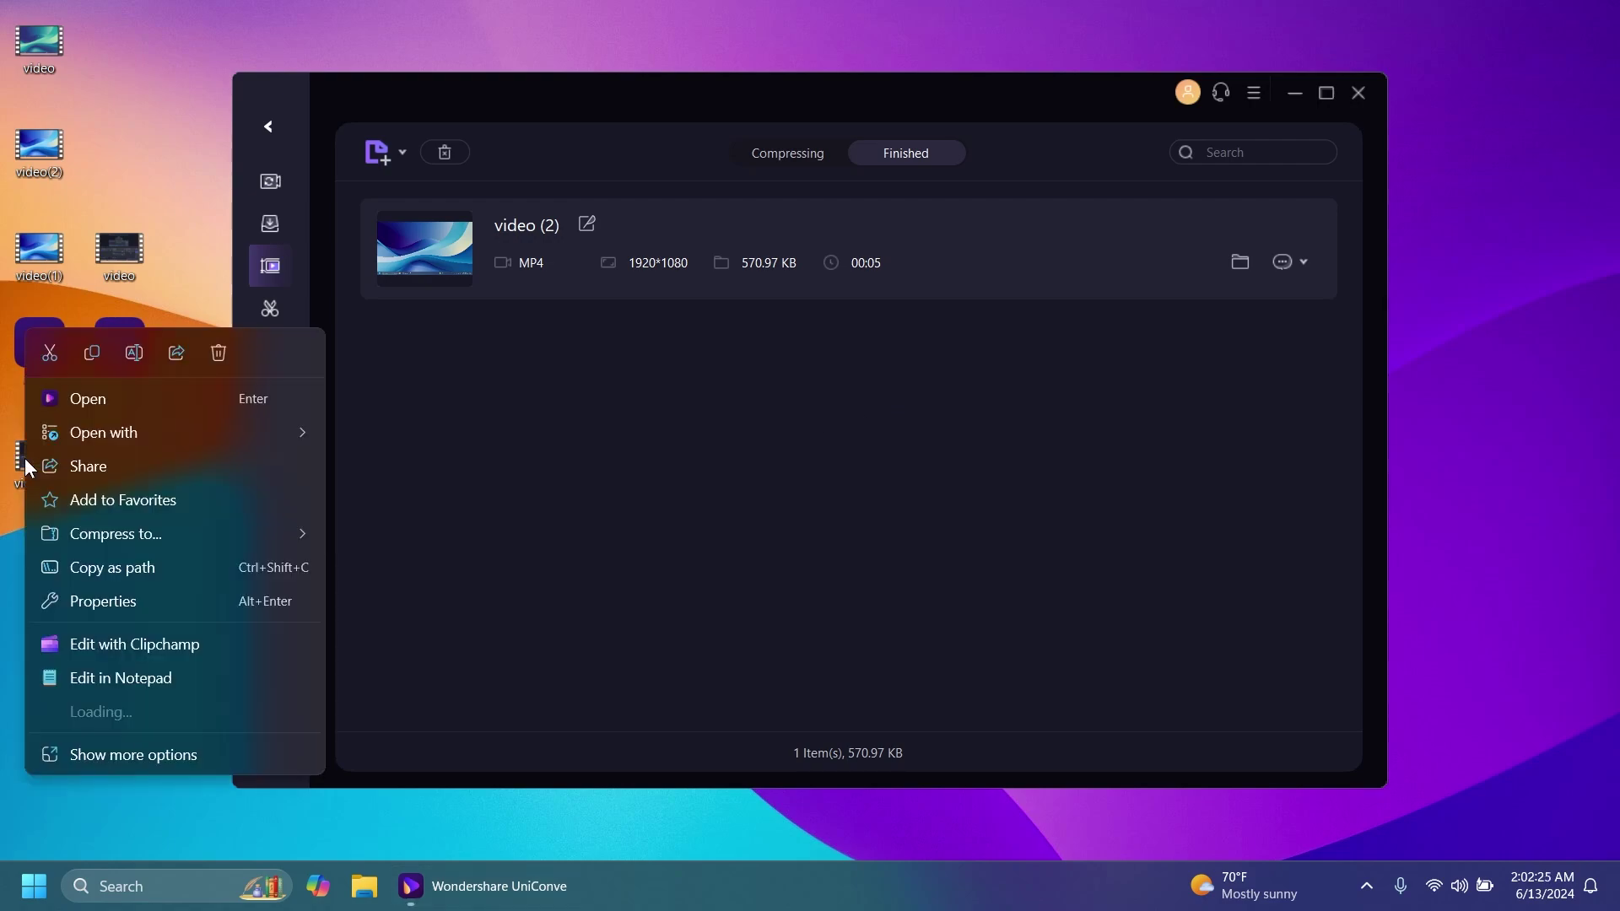
click(103, 602)
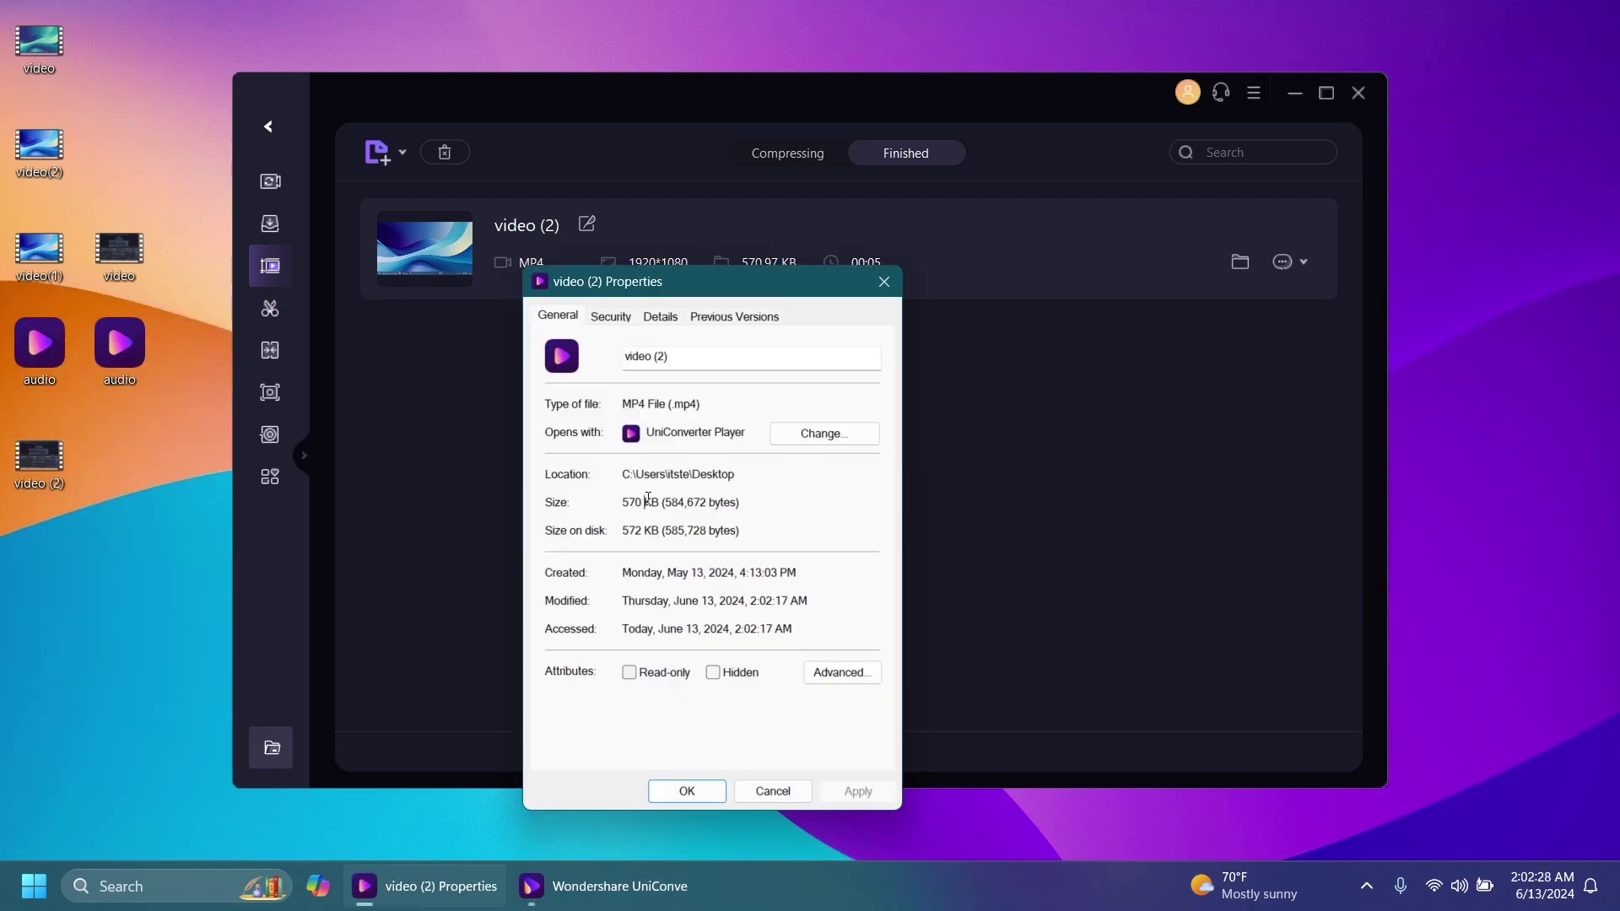
click(884, 280)
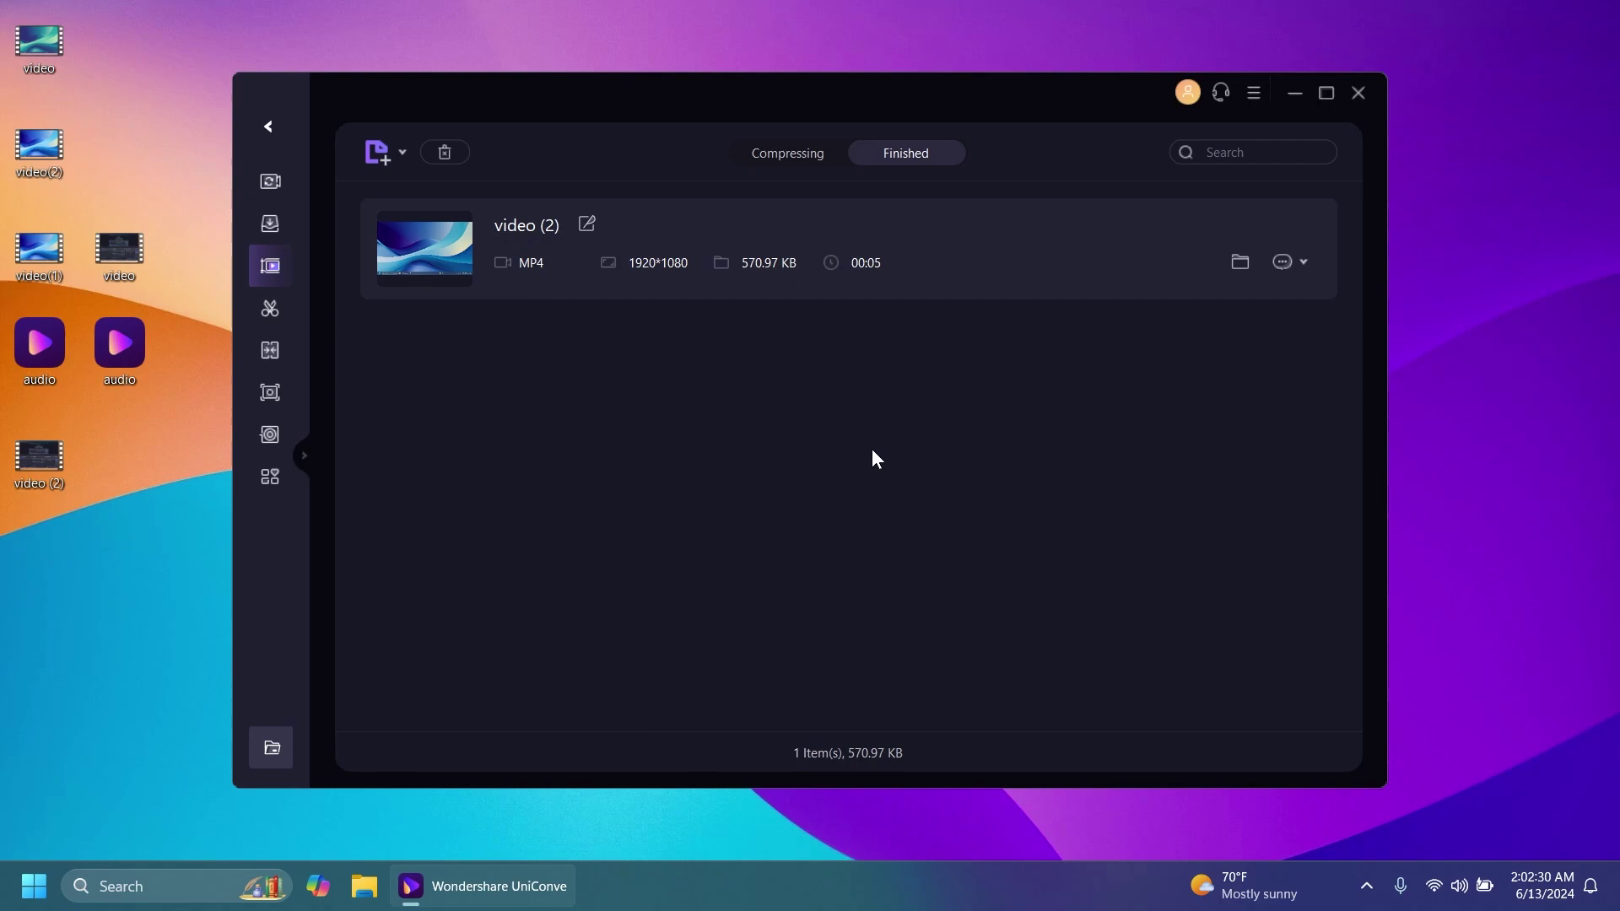